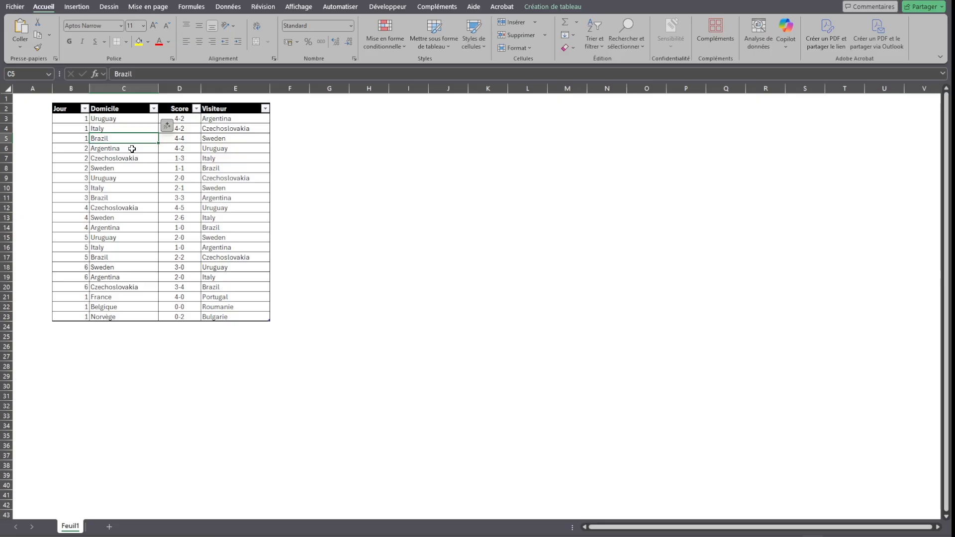
Load the football match table into the Power Query editor and start a new custom column.
left_click(229, 8)
left_click(112, 49)
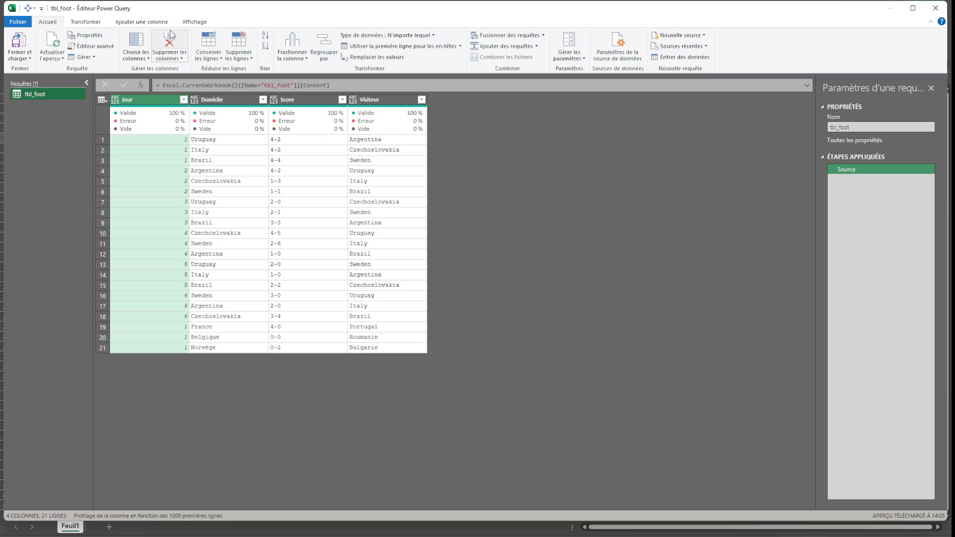
left_click(154, 24)
left_click(72, 46)
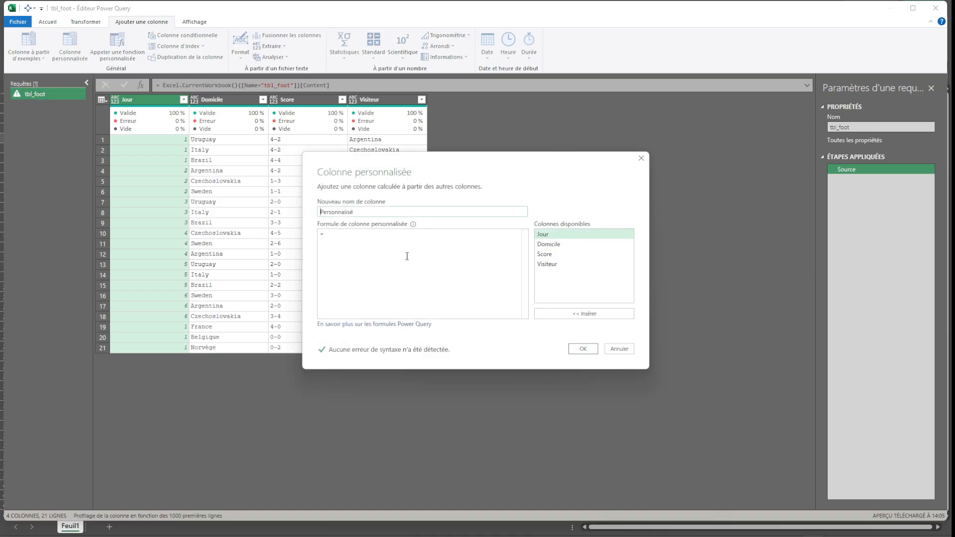
Name the new custom column Perso.
left_click(367, 211)
key("BackSpace")
key("BackSpace")
key("BackSpace")
key("BackSpace")
key("BackSpace")
key("BackSpace")
key("BackSpace")
Begin the custom column's formula with the Table.FromColumns function and its opening parenthesis.
left_click(436, 231)
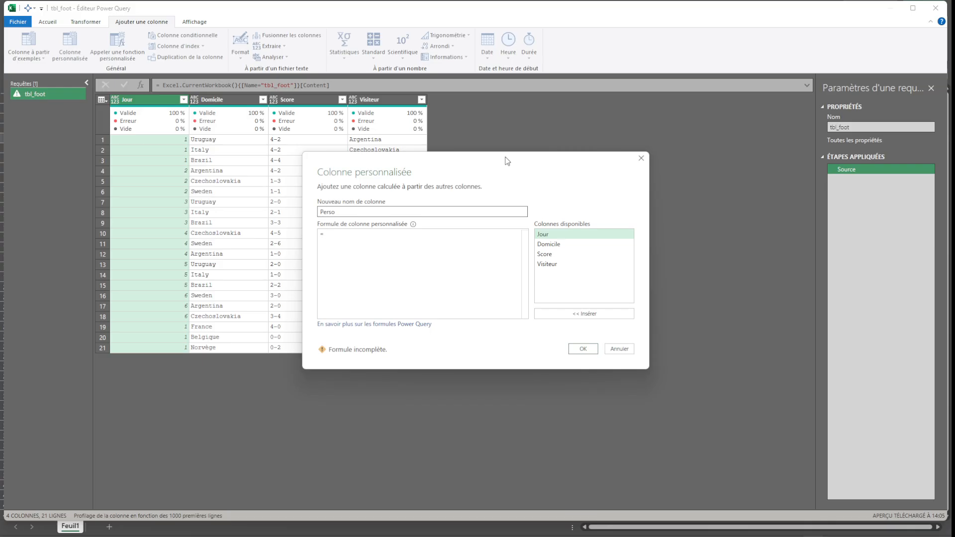
type("table.")
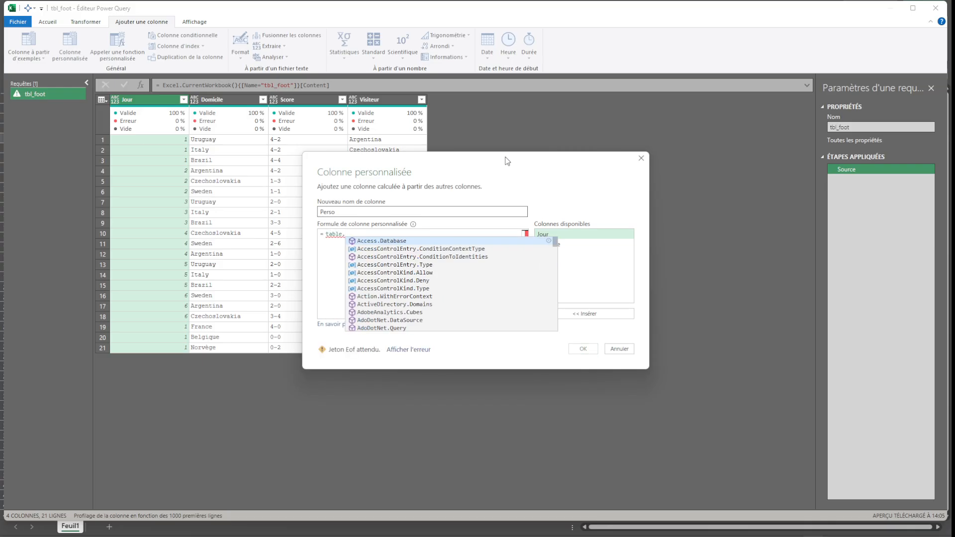
type("fro")
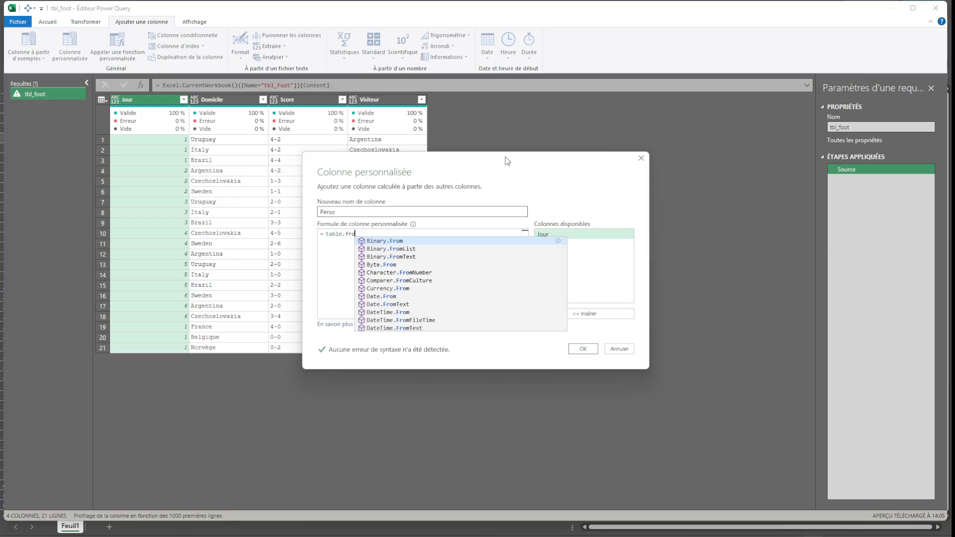
type("mco")
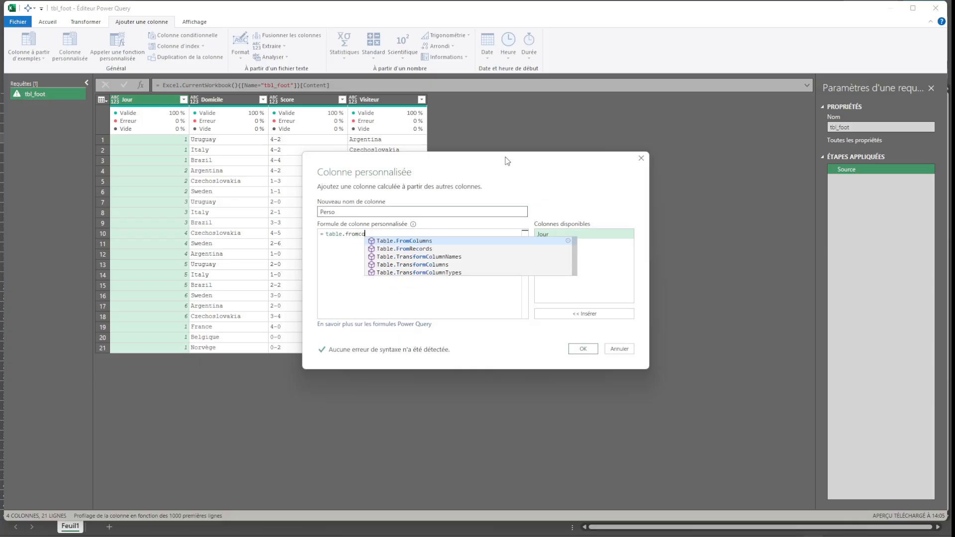
key("Tab")
type("(")
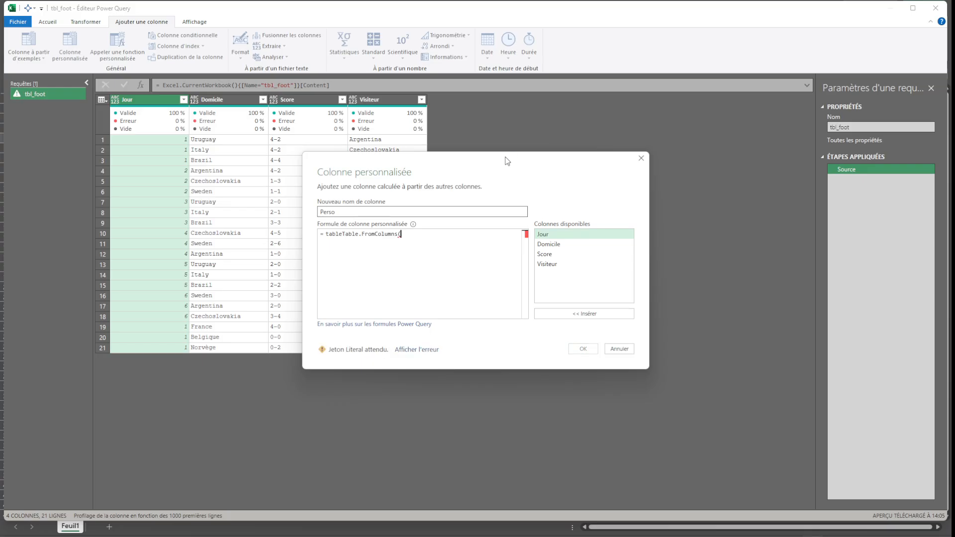
Remove the duplicate "table" prefix in front of Table.FromColumns in the formula.
left_click(342, 234)
key("BackSpace")
key("BackSpace")
key("BackSpace")
key("BackSpace")
key("BackSpace")
Add the nested list {{[Domicile], [Visiteur]}} followed by a comma as the first argument, on a new line of the formula.
left_click(391, 234)
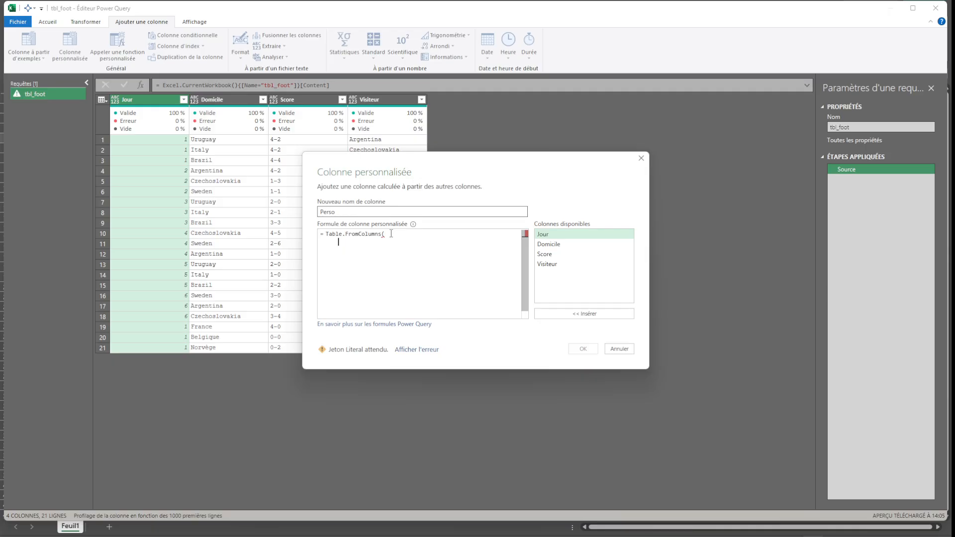
key("Return")
type("{{")
left_click(555, 245)
double_click(556, 245)
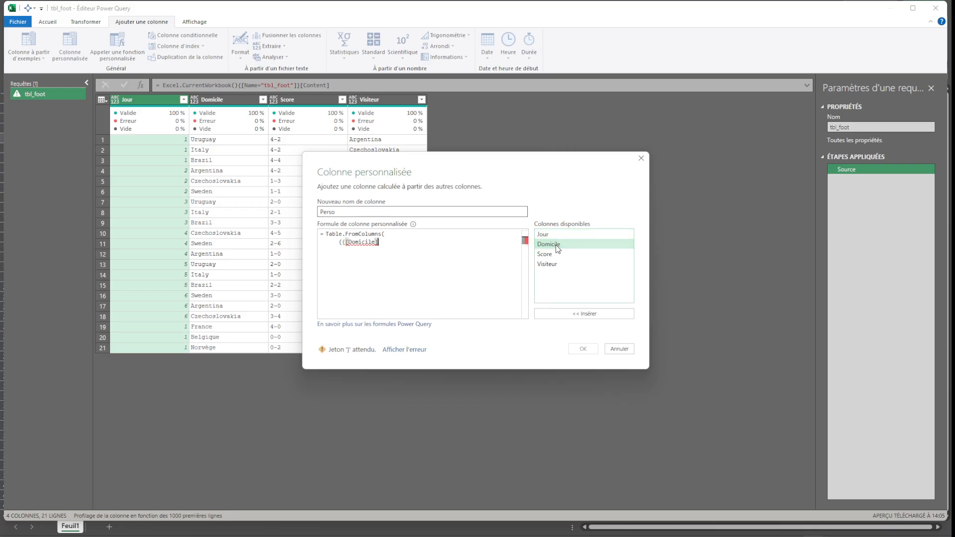
type(",")
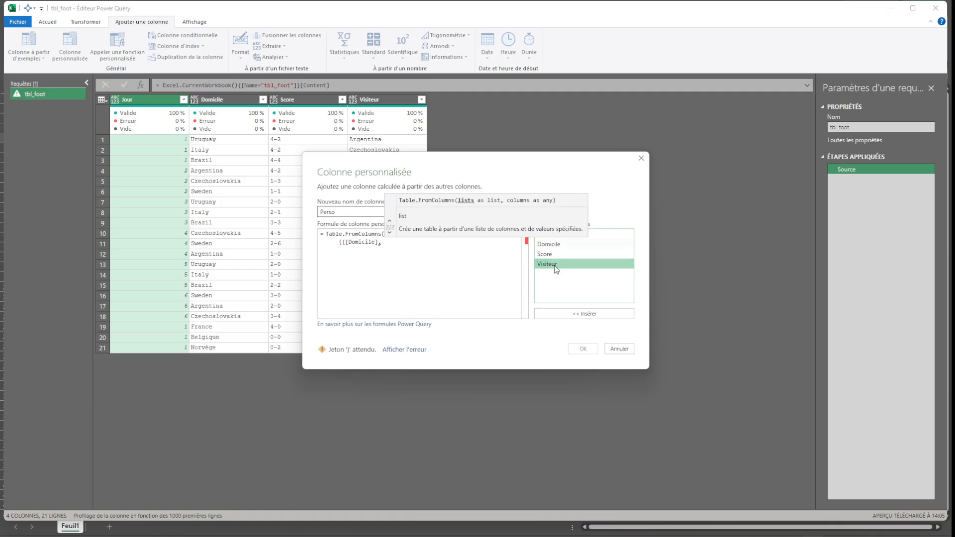
double_click(555, 267)
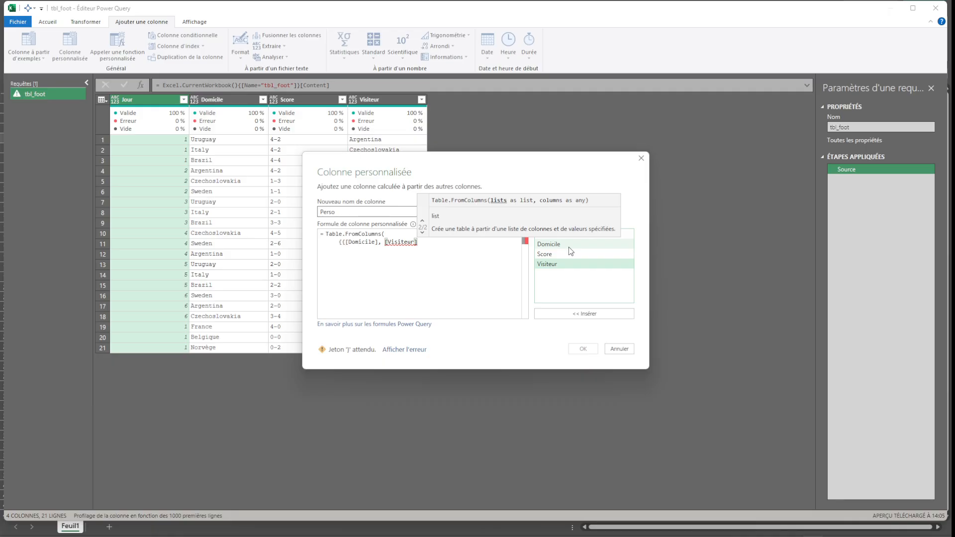
type("}")
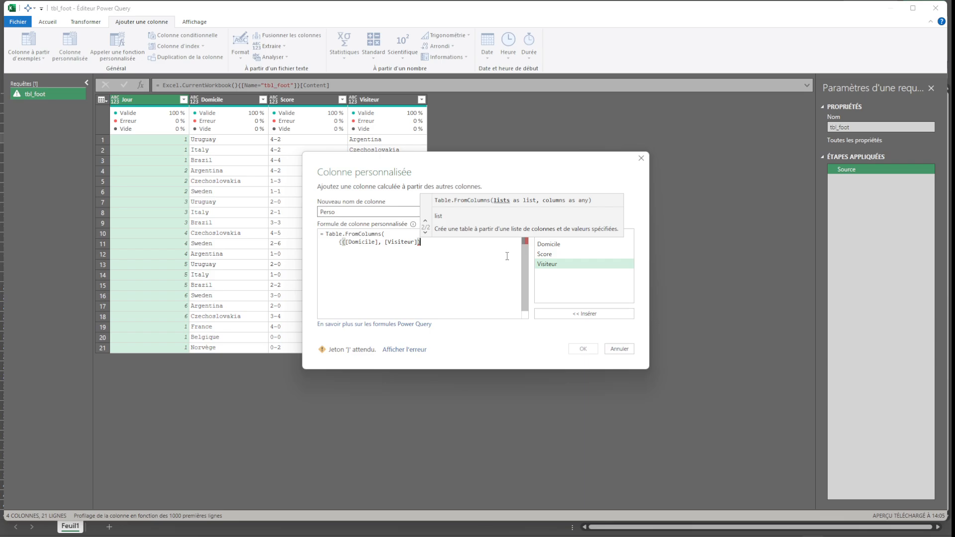
type(",")
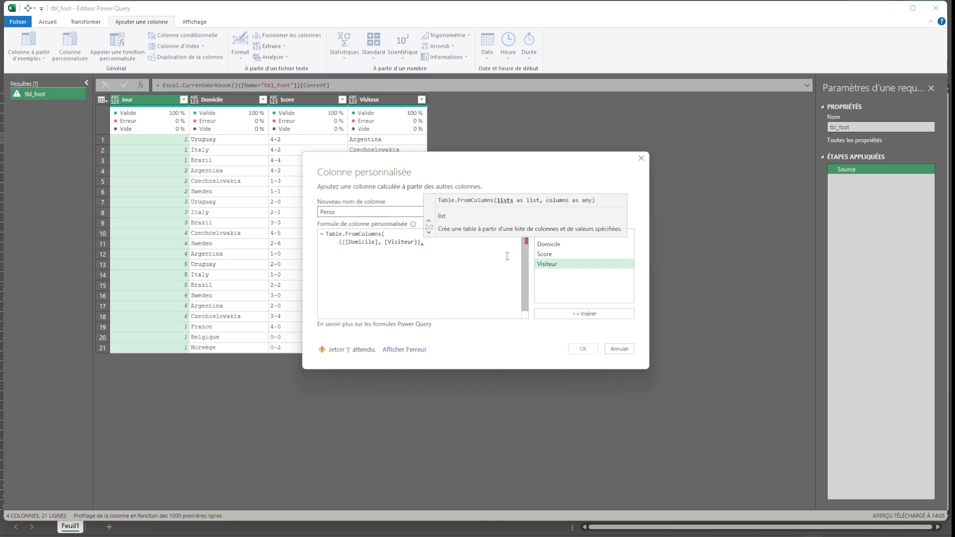
left_click(421, 243)
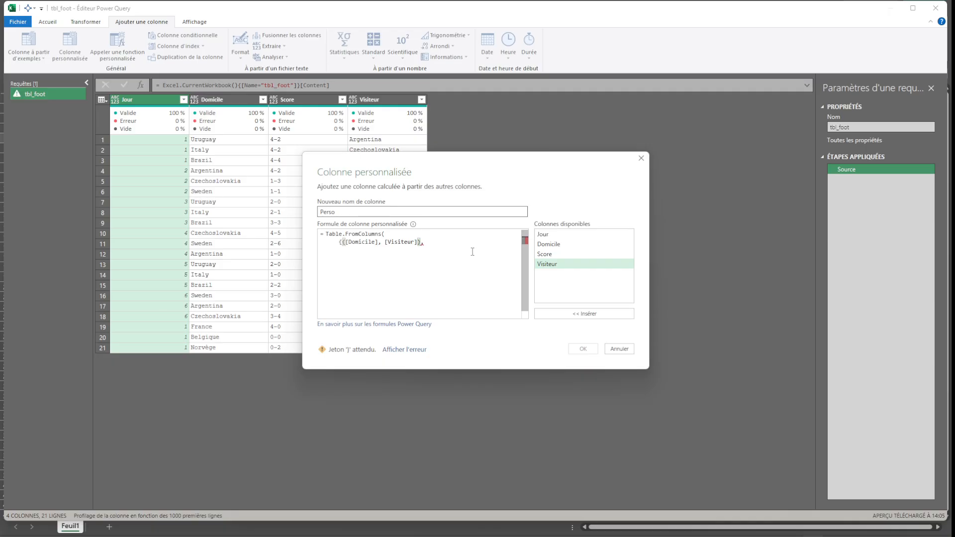
type("}")
Complete the formula with the column name list {"Team"} on a new line and create the custom column.
left_click(444, 242)
key("Return")
type("{\"Team\"})")
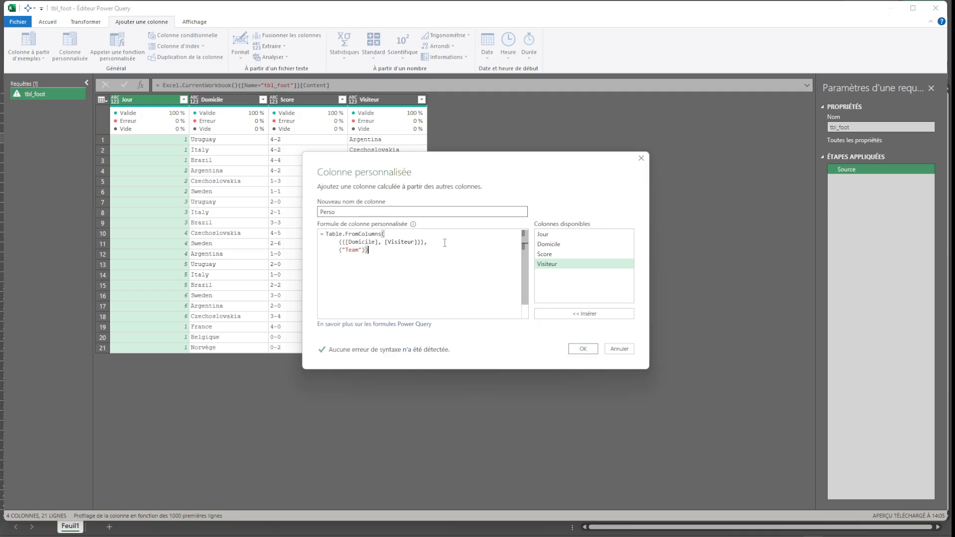
left_click(589, 349)
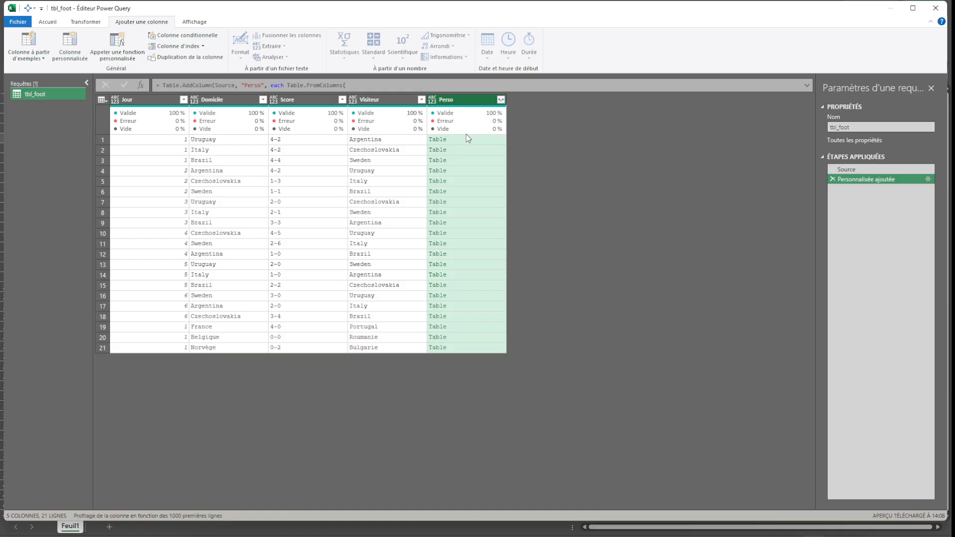
Preview the nested table in the first row of the Perso column and enlarge the preview area.
mouse_move(458, 122)
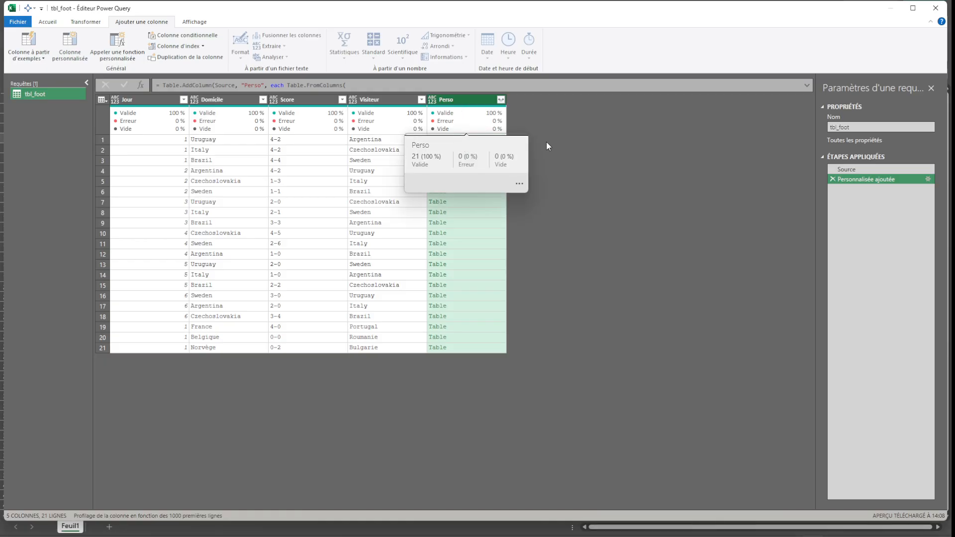
left_click(477, 142)
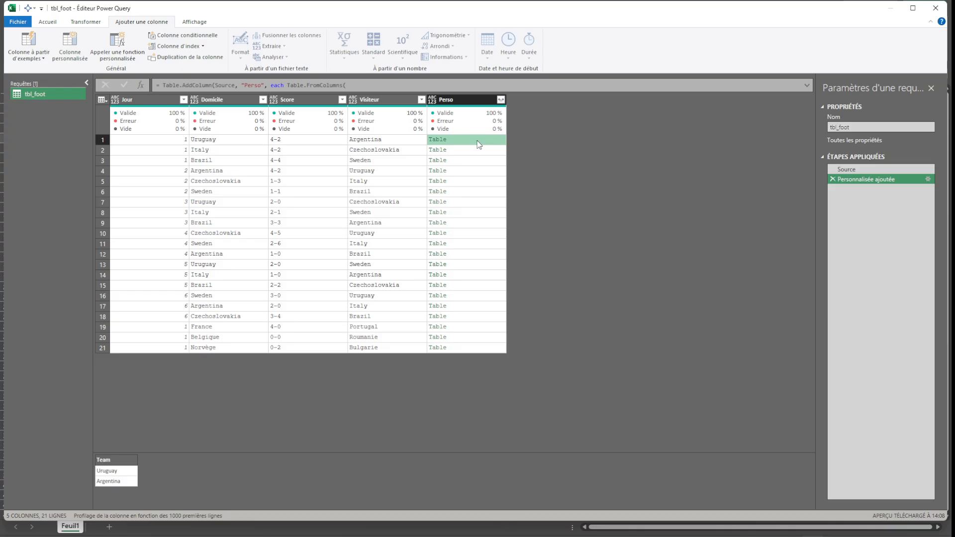
left_click_drag(262, 453, 263, 423)
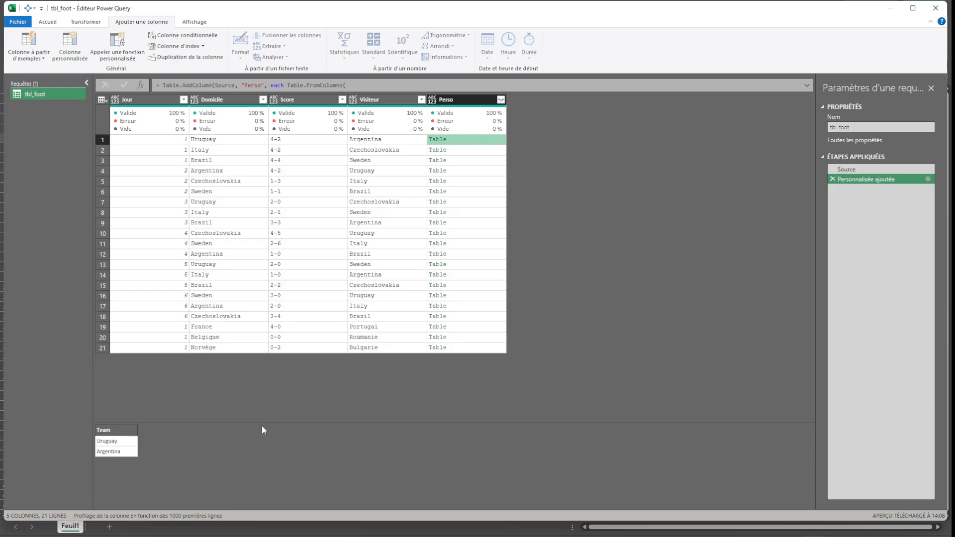
Expand the formula display and examine the Domicile and Visiteur lists and the "Team" column name.
left_click(805, 86)
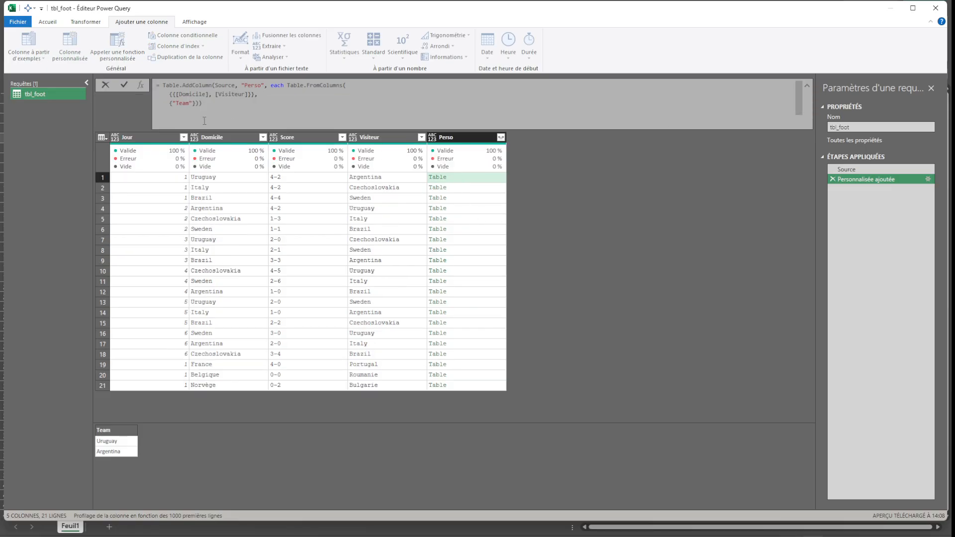
left_click(169, 103)
left_click_drag(169, 103, 194, 103)
left_click(189, 94)
left_click(124, 85)
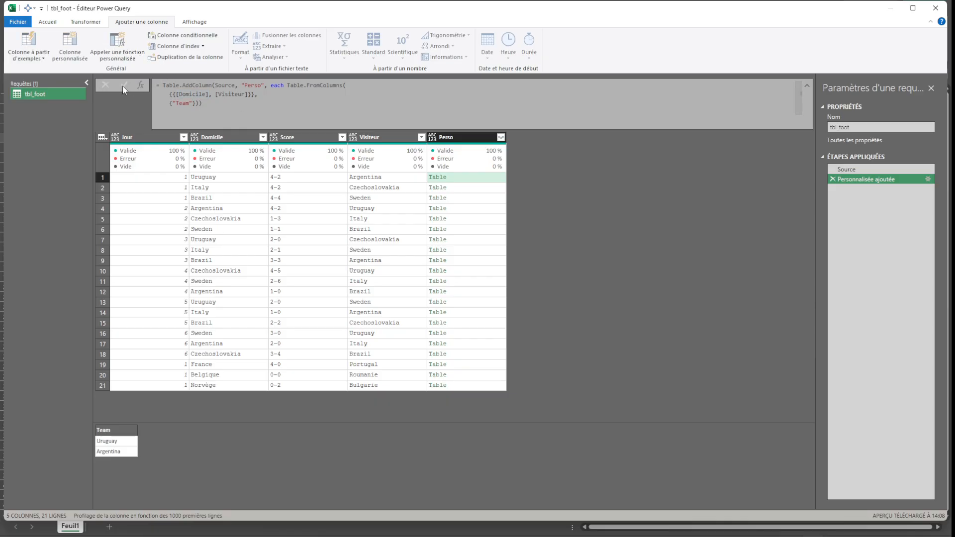
In the query's advanced editor, move Table.FromColumns onto its own line after each, with two blank lines above it.
left_click(47, 22)
left_click(92, 46)
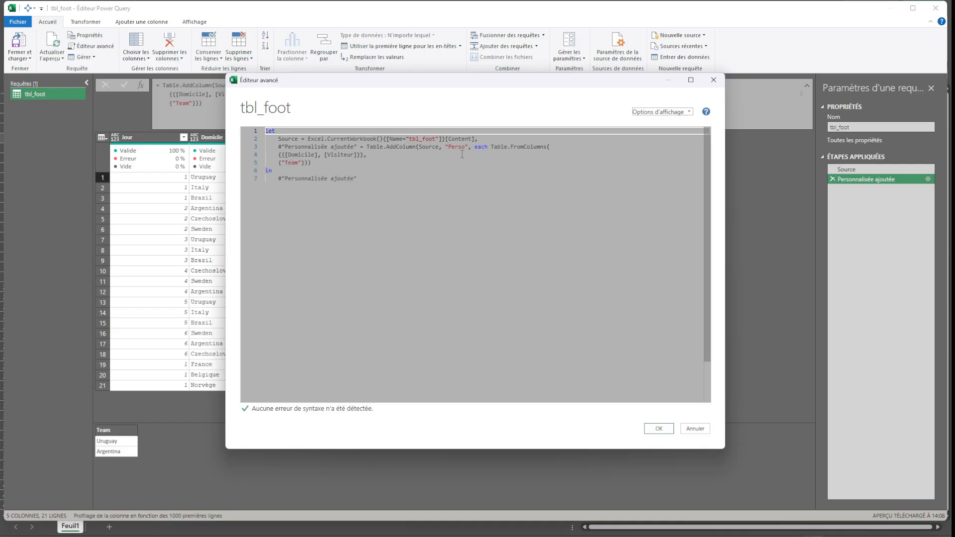
left_click(492, 146)
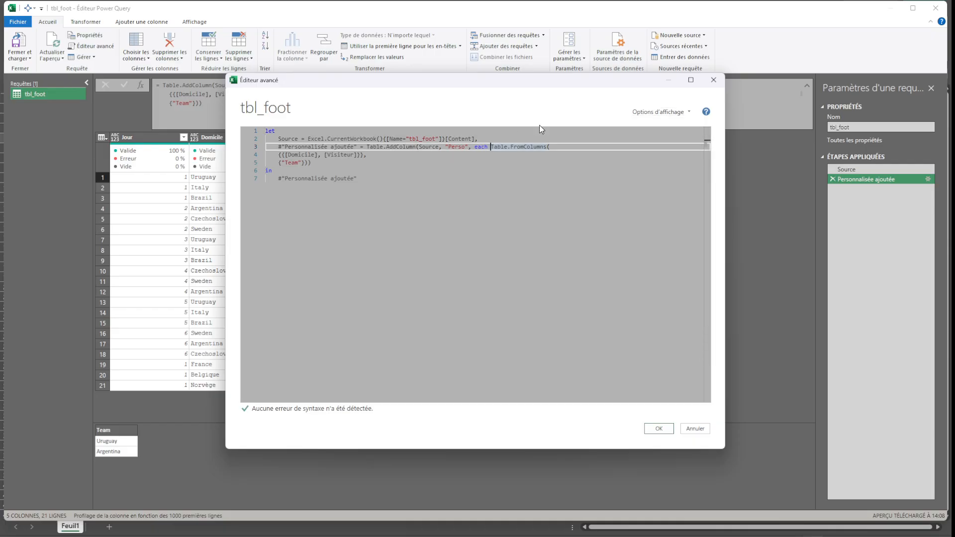
key("Return")
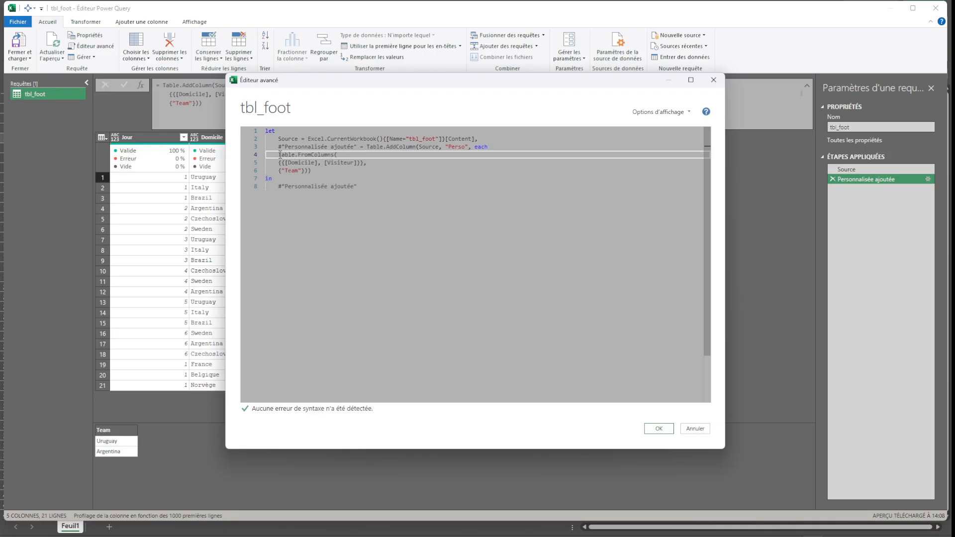
key("Return")
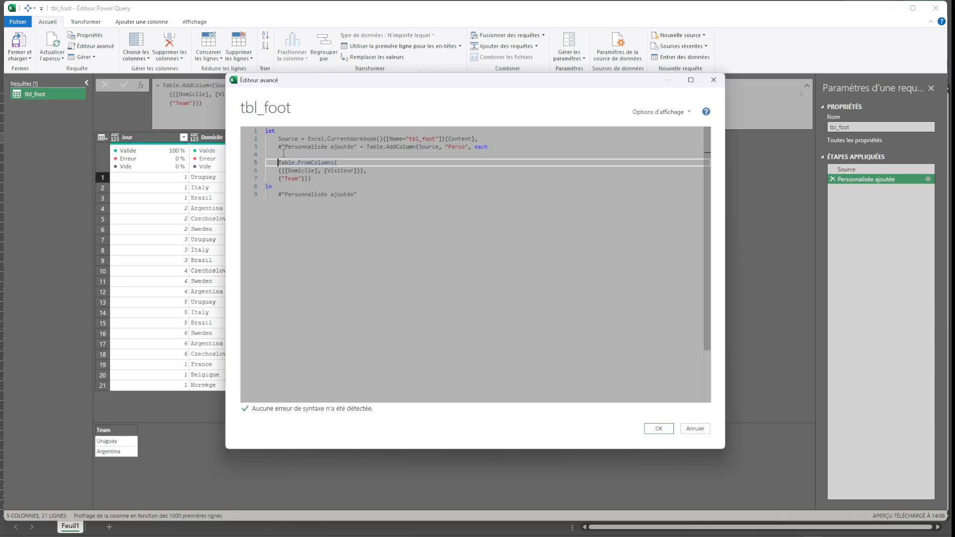
key("Return")
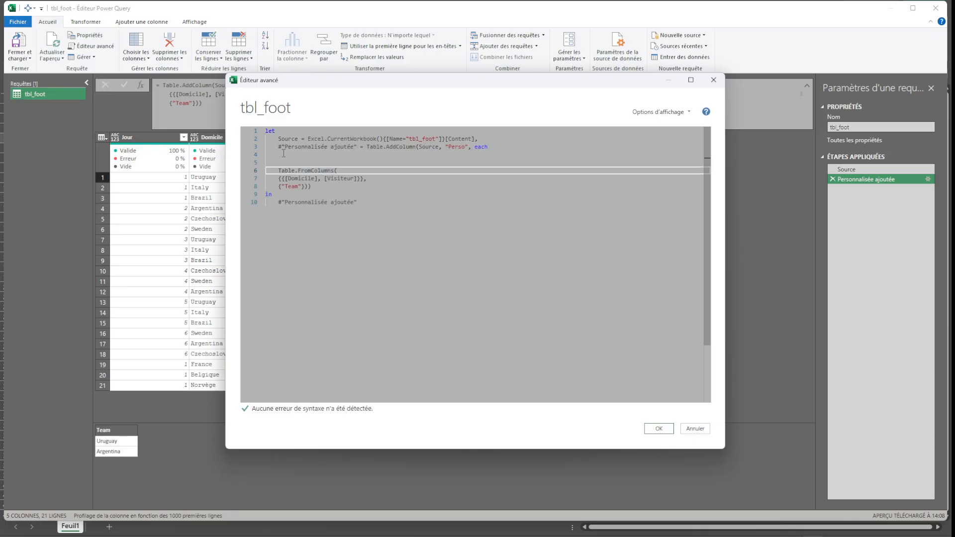
Insert a nested let … in block between each and Table.FromColumns, with an empty line inside it.
left_click(284, 154)
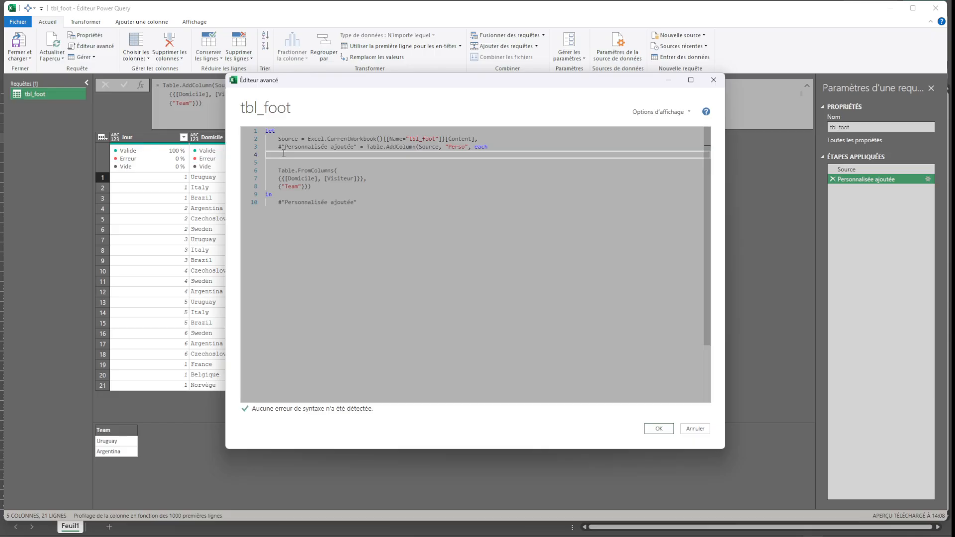
type("let")
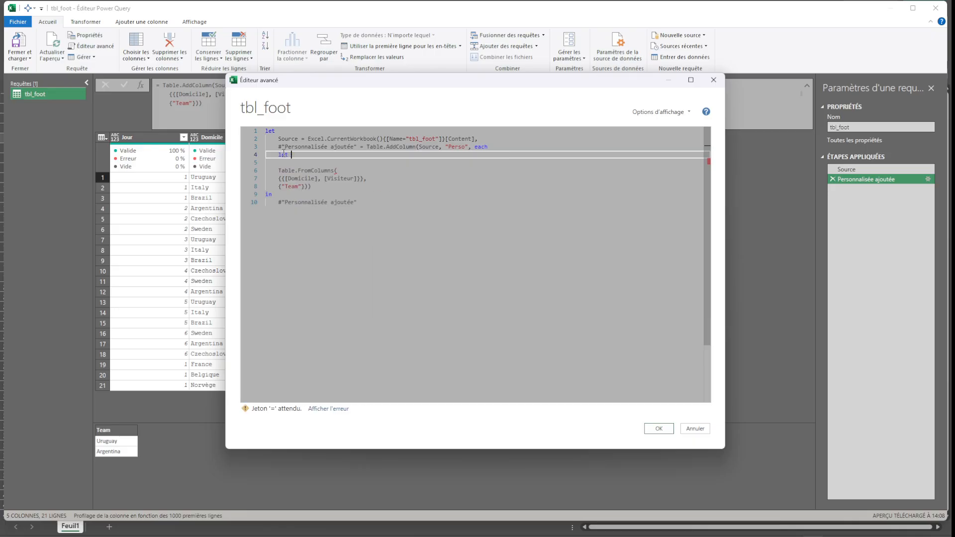
key("Down")
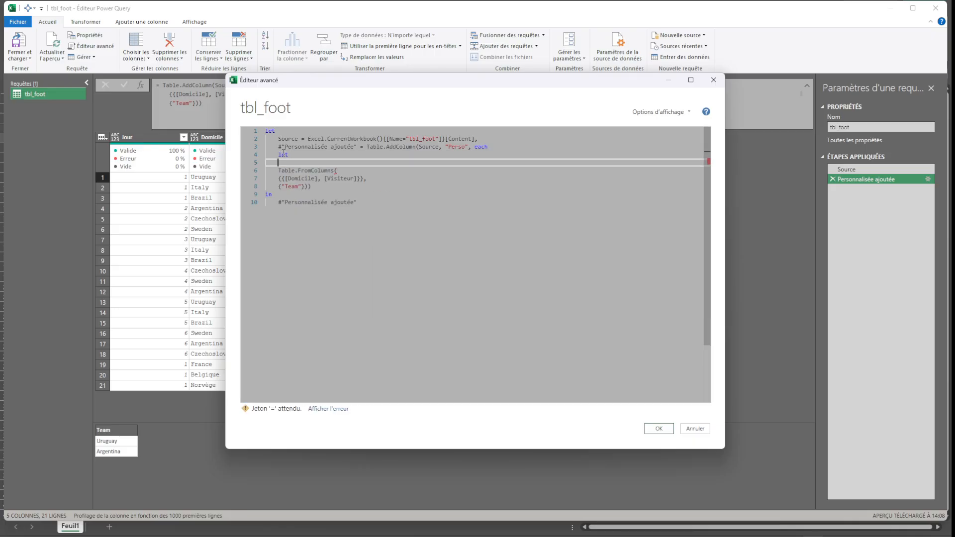
key("Return")
type("in")
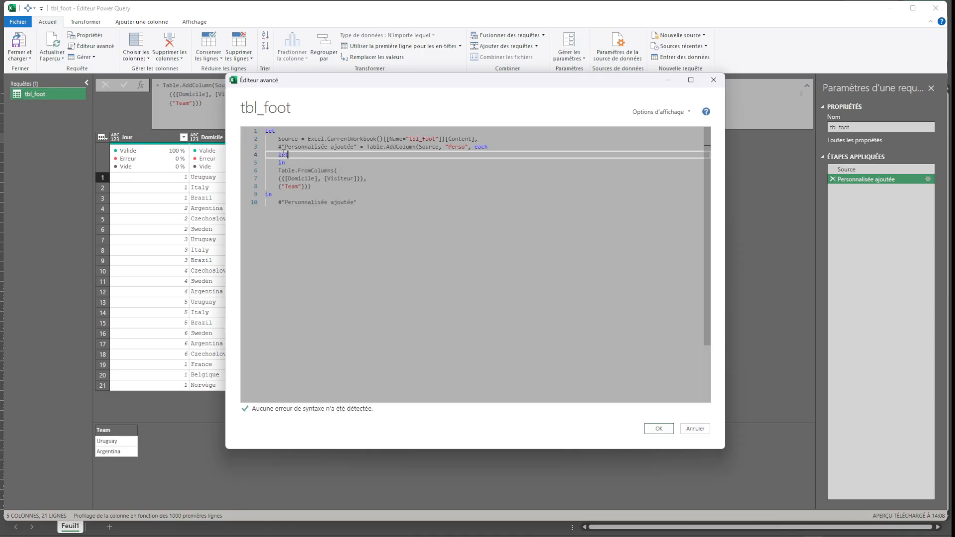
key("Up")
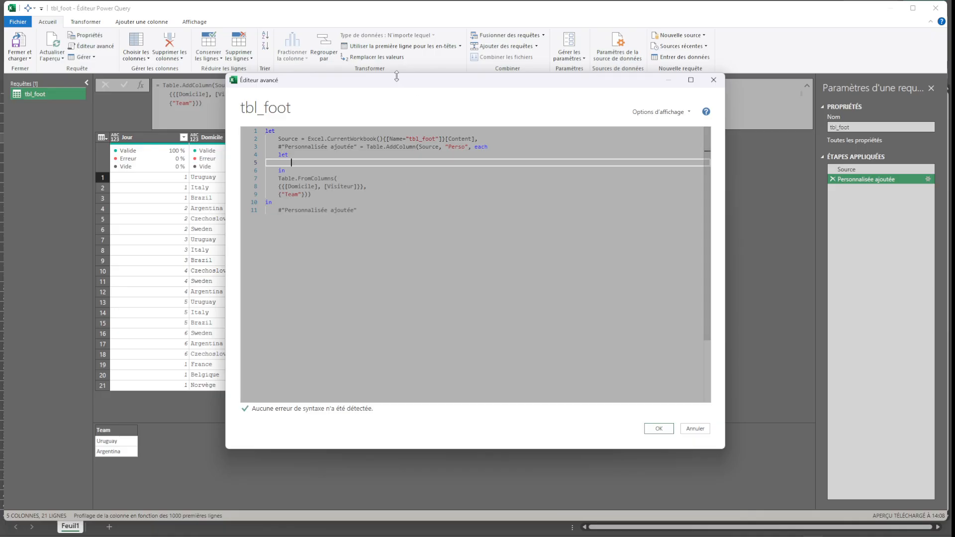
In the nested let block, define splitScore = Text.Split([Score], "-") and end the line with a comma.
left_click_drag(398, 85, 499, 102)
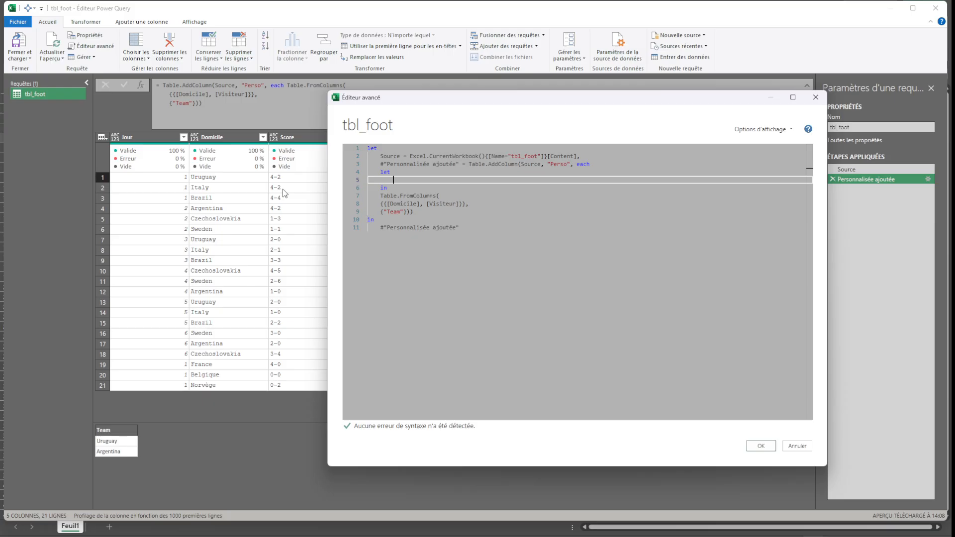
type("split")
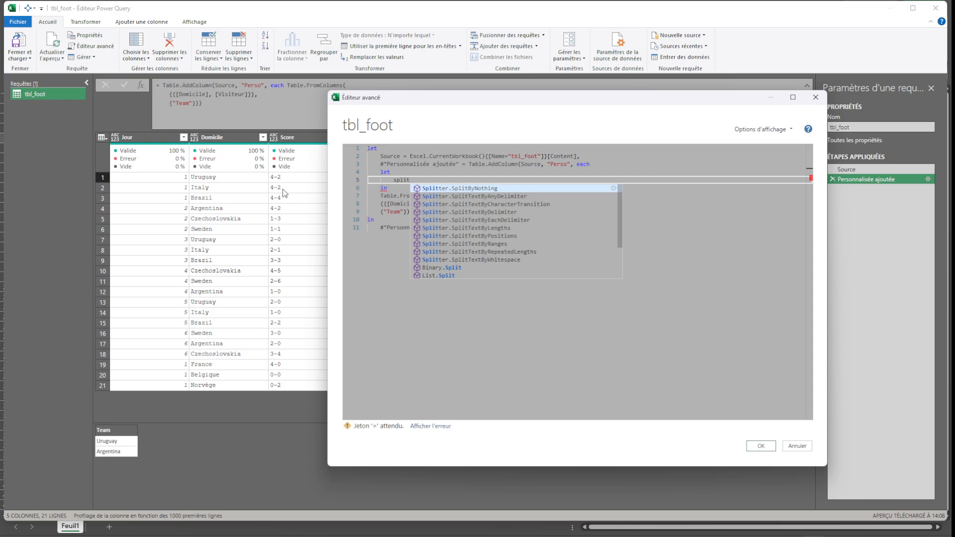
type("Scor")
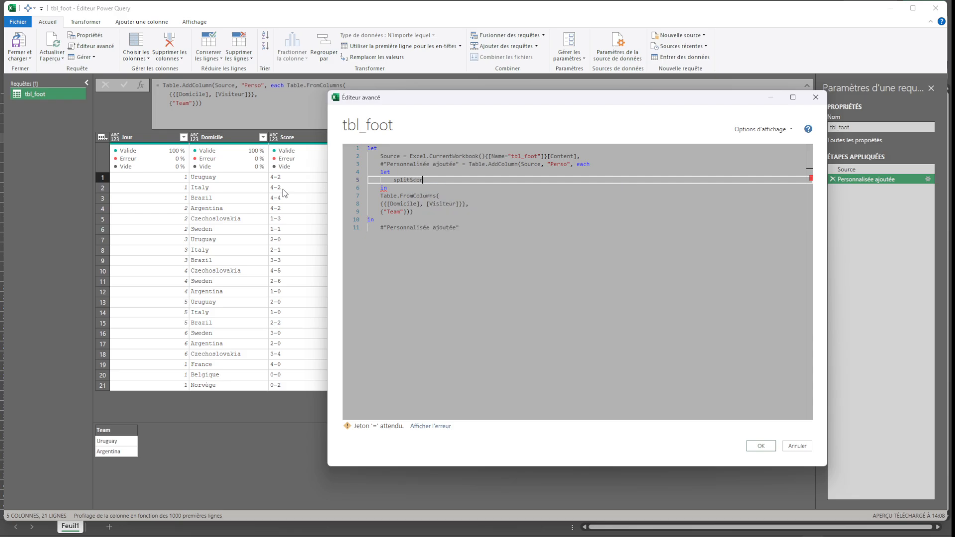
type("e = text.spli")
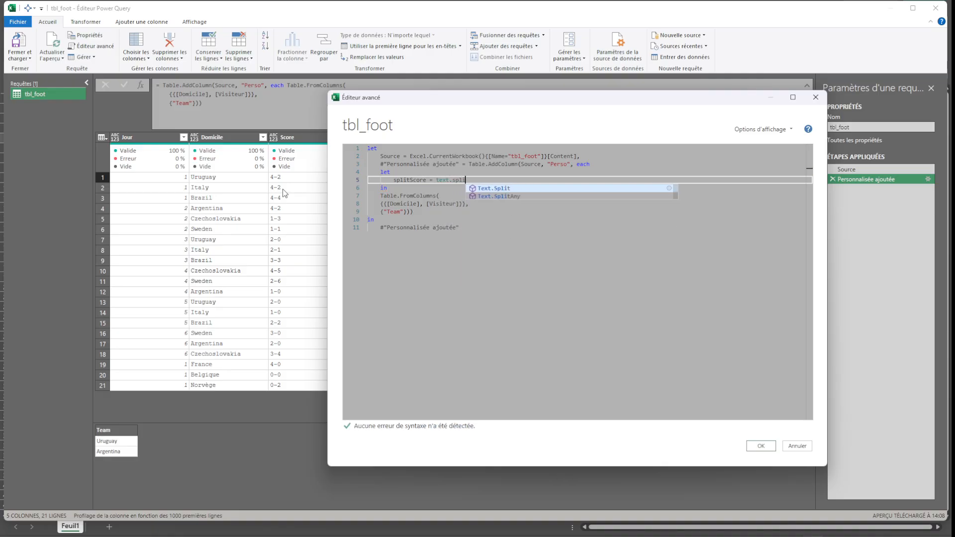
key("Tab")
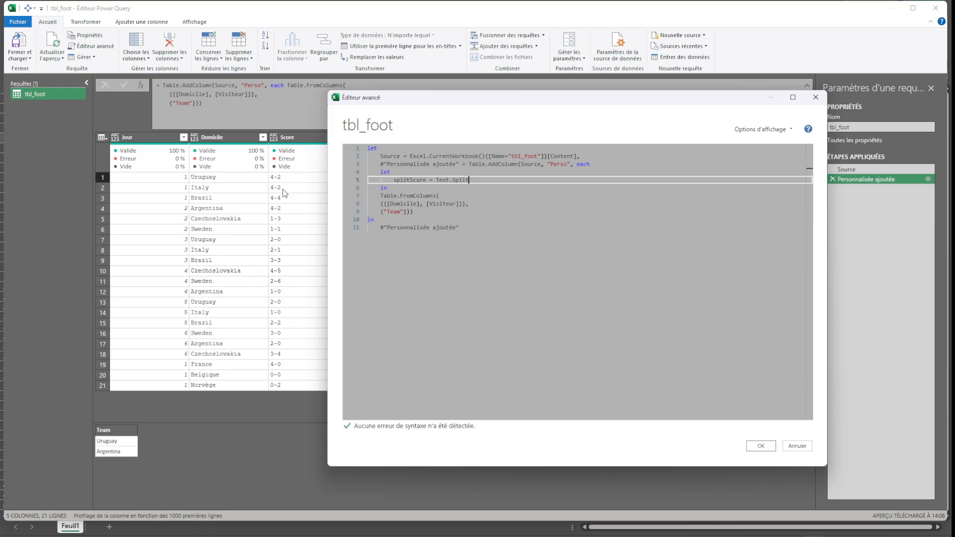
type("(")
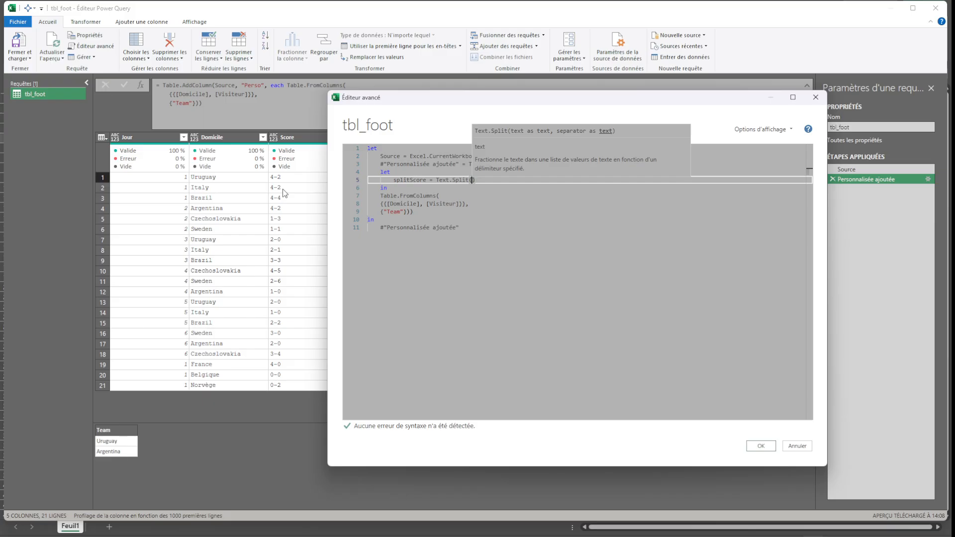
type("[")
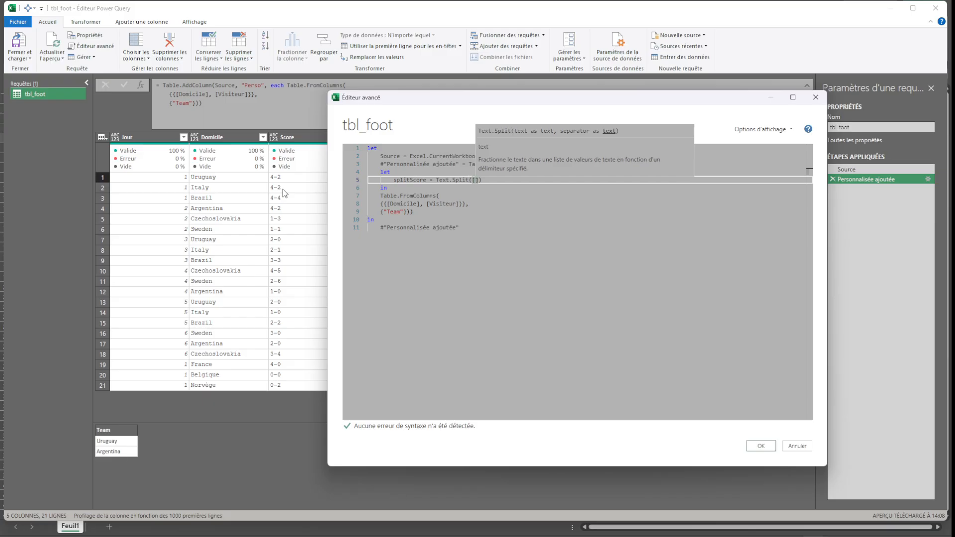
type("Score")
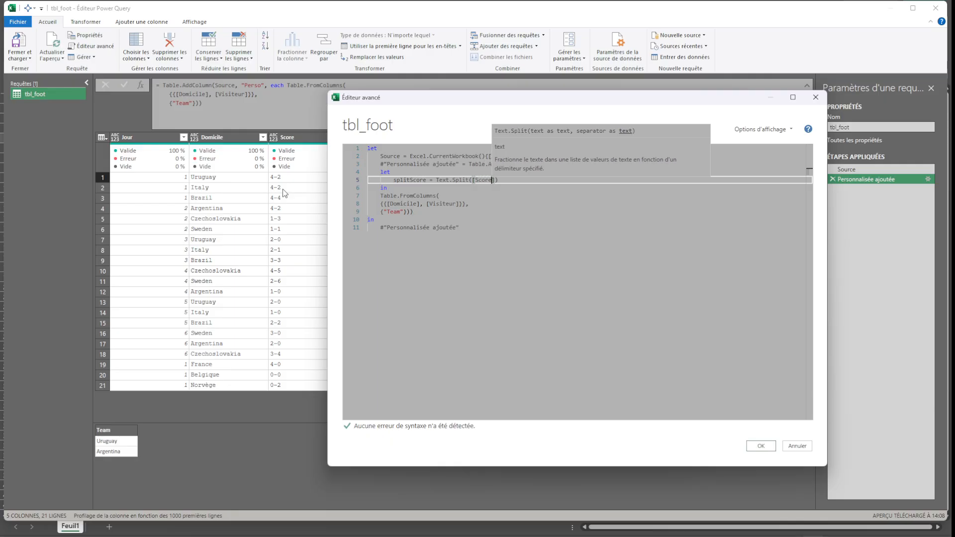
type("], ")
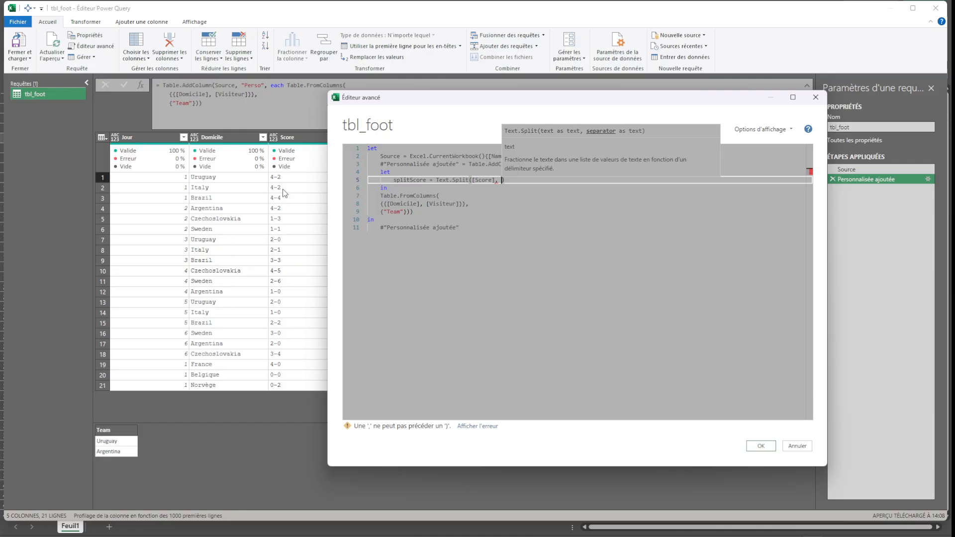
type("\"-\"")
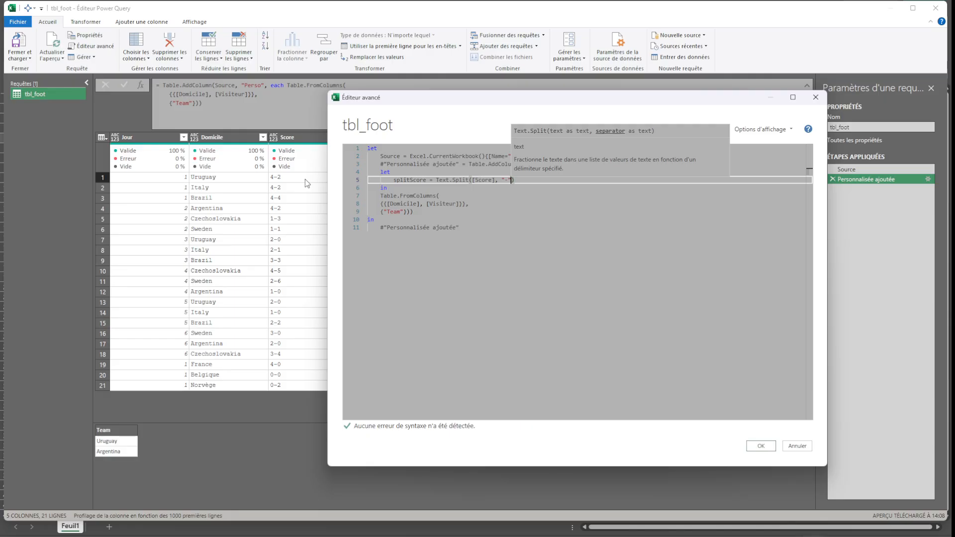
type(",")
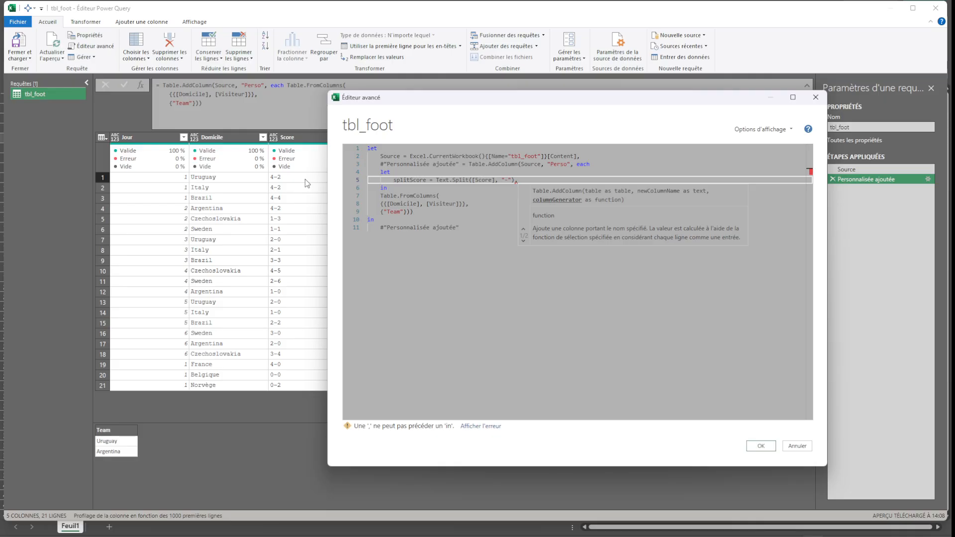
Below splitScore, start two variable lines with empty assignments, GoalsDom = and GoalsVis =.
key("Return")
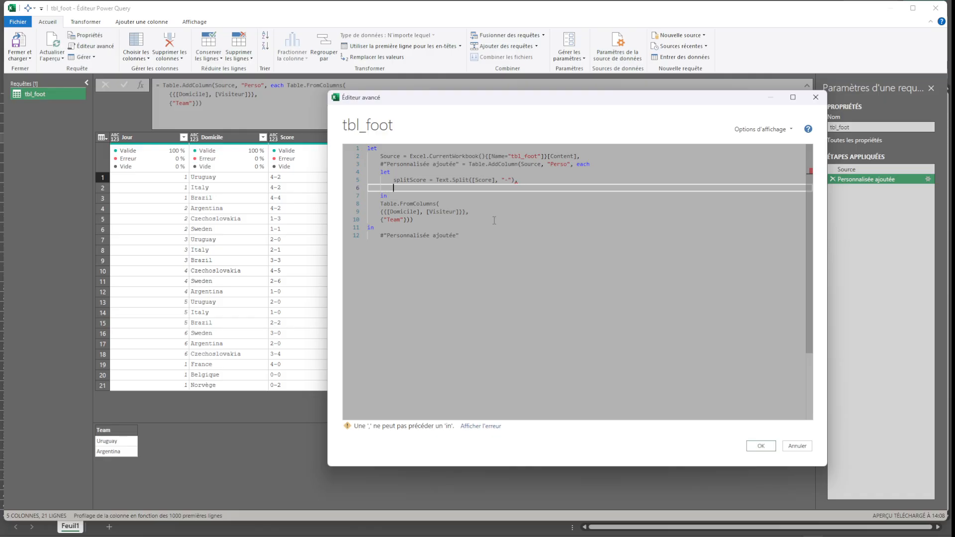
type("GoalsDom")
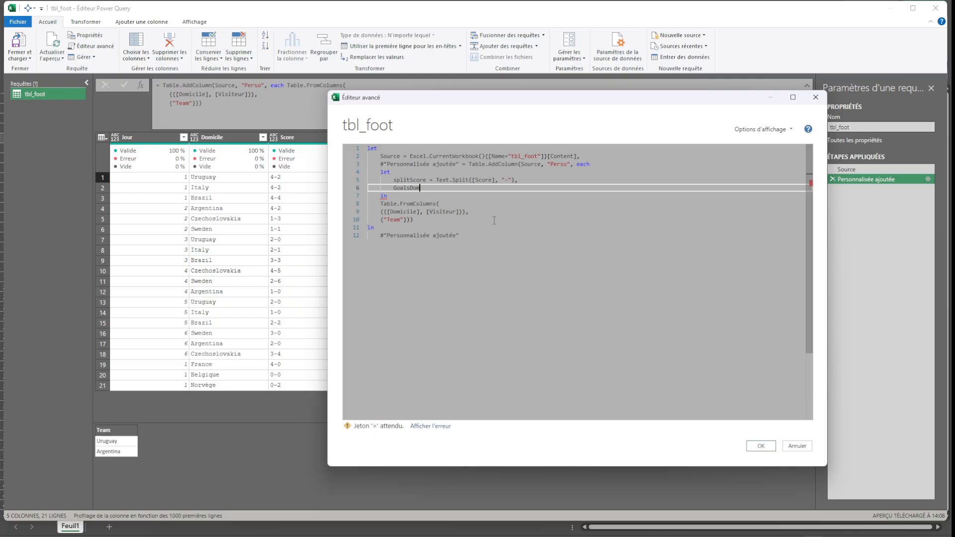
type(" =")
key("Return")
type("Goals")
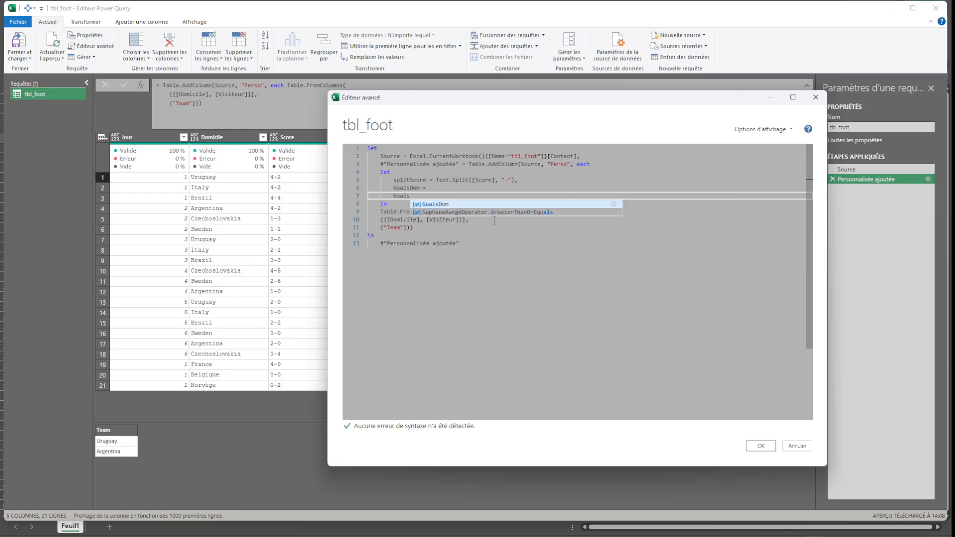
type("Vis =")
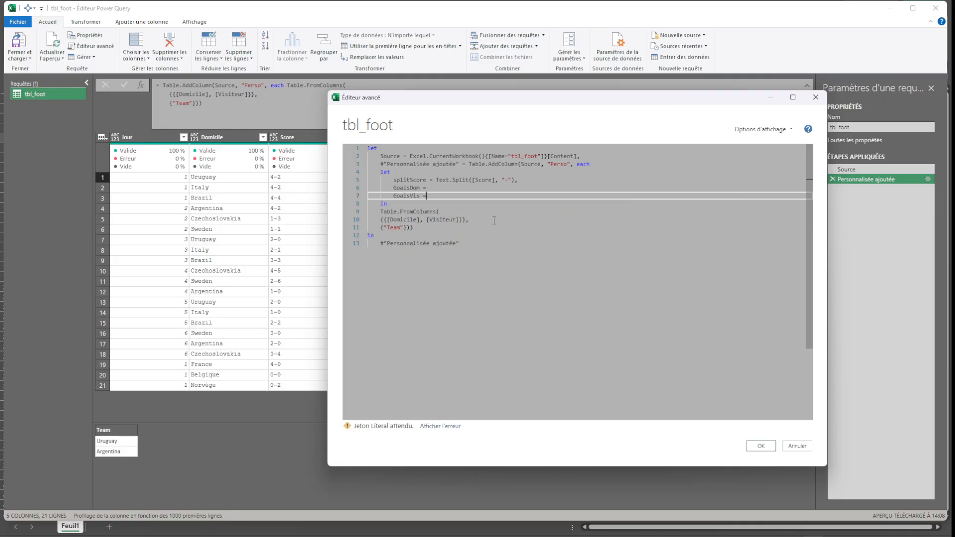
Assign the first item of the split score to GoalsDom as splitScore{0}.
key("Up")
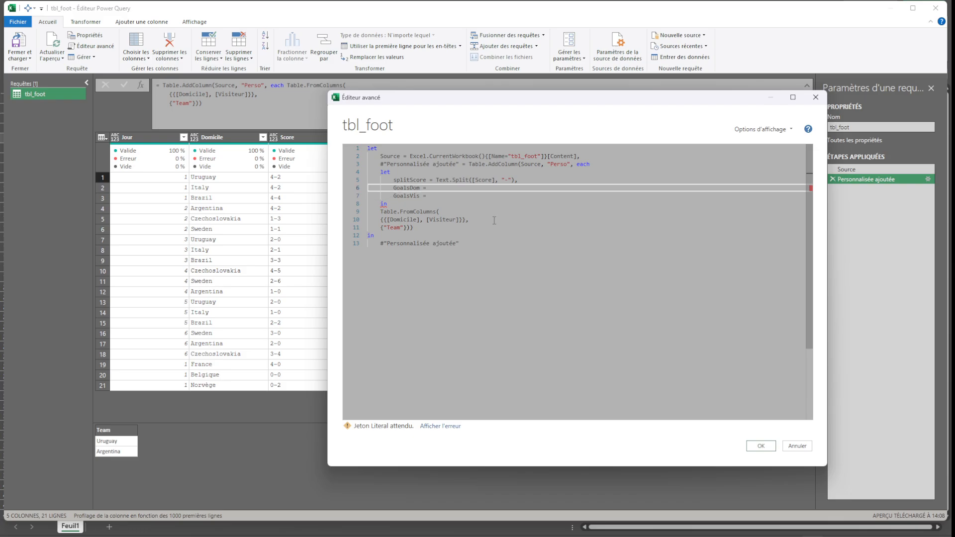
left_click(409, 179)
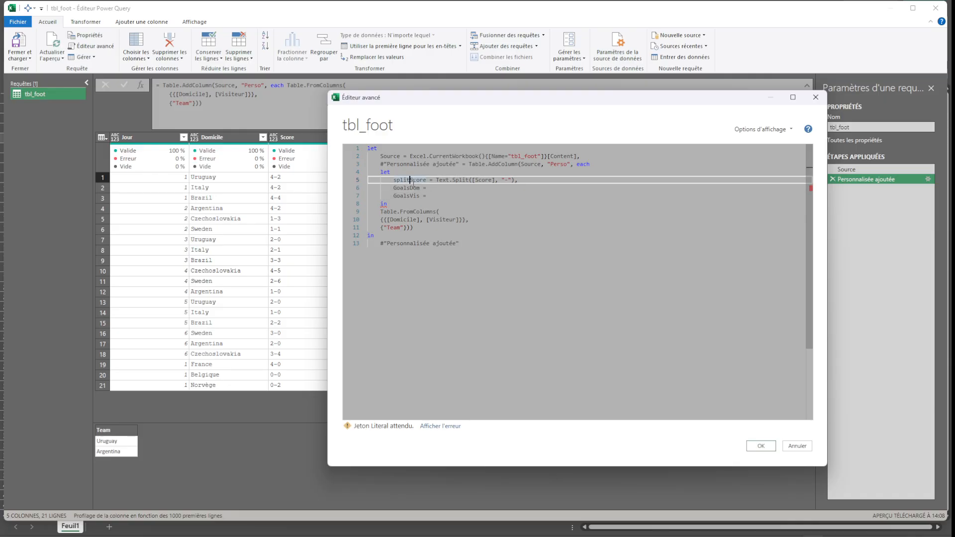
double_click(410, 180)
key("ctrl+c")
left_click(446, 185)
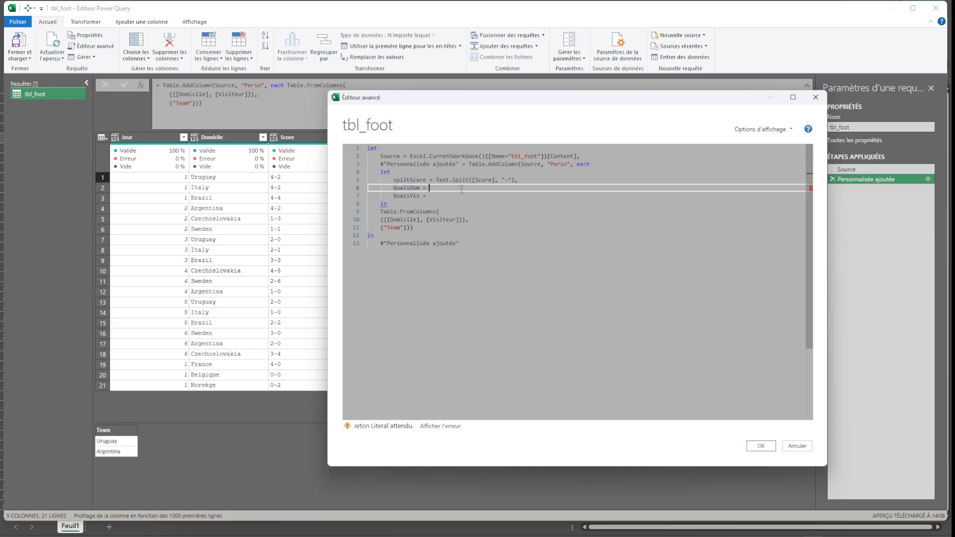
key("ctrl+v")
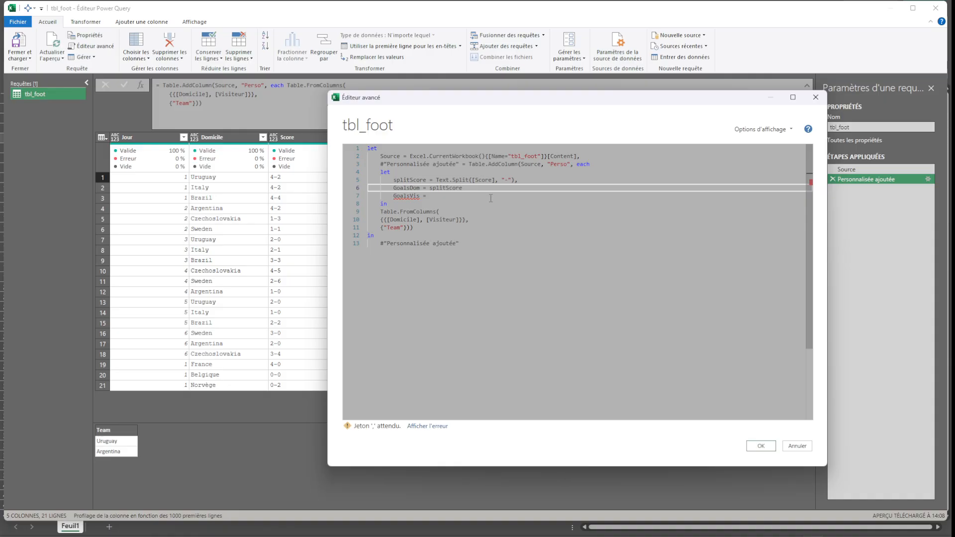
type("{0")
Wrap the GoalsDom expression splitScore{0} in Number.From() and end the line with a comma.
key("Left")
key("Left")
key("Left")
key("Left")
key("Left")
key("Left")
key("Left")
key("Left")
key("Left")
type("number")
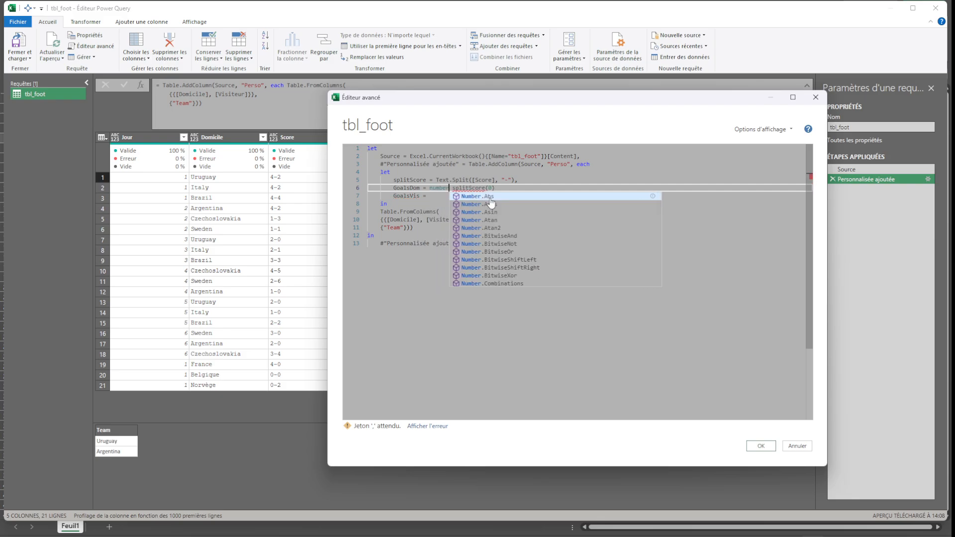
type(".From")
key("Tab")
type("(")
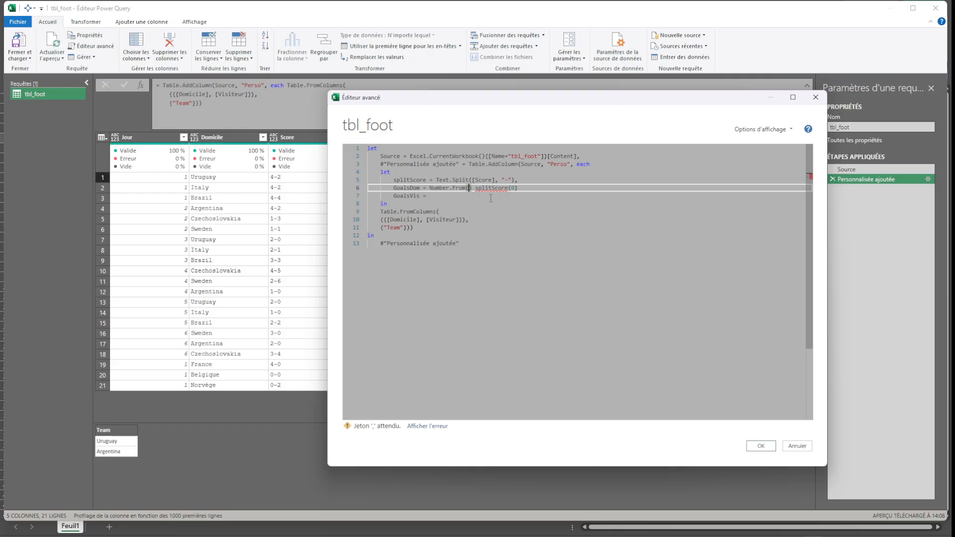
key("Delete")
key("Delete")
key("ctrl+Right")
type("),")
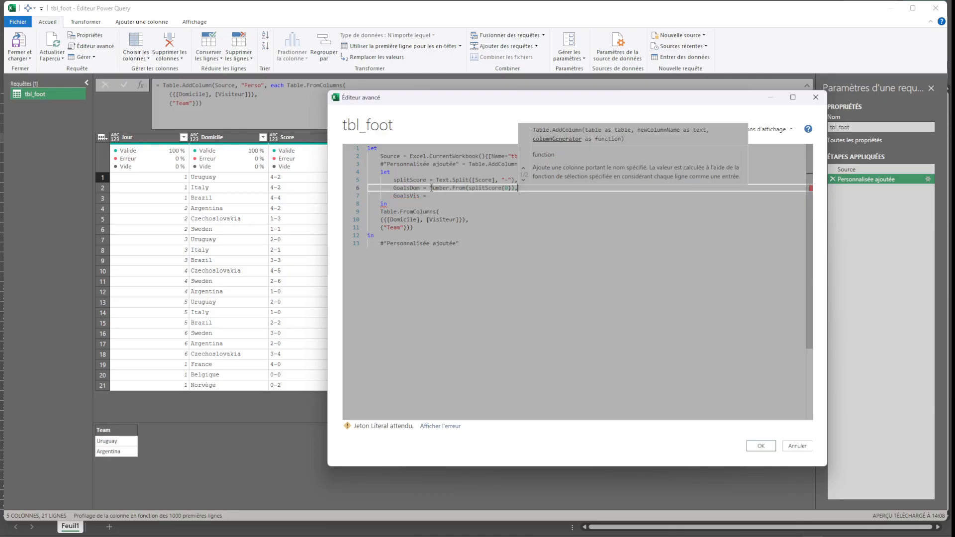
Reuse the GoalsDom expression for GoalsVis with index 1, giving GoalsVis = Number.From(splitScore{1}).
left_click_drag(430, 188, 516, 190)
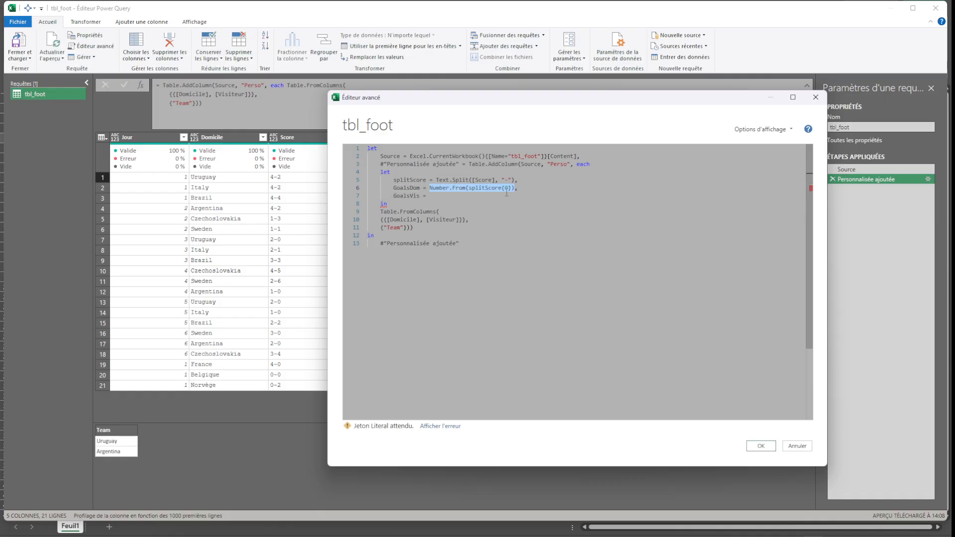
key("ctrl+c")
left_click(455, 198)
key("ctrl+v")
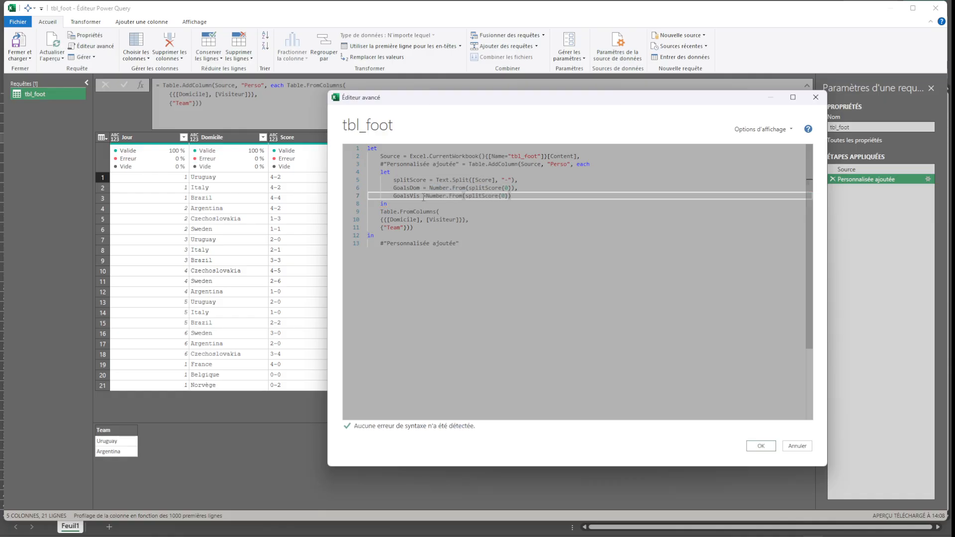
left_click(426, 196)
key("BackSpace")
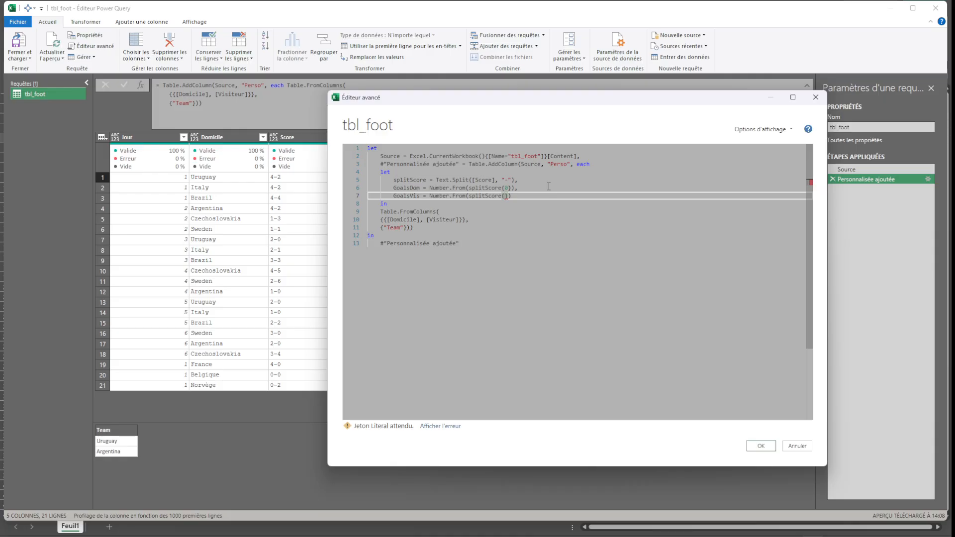
type("1")
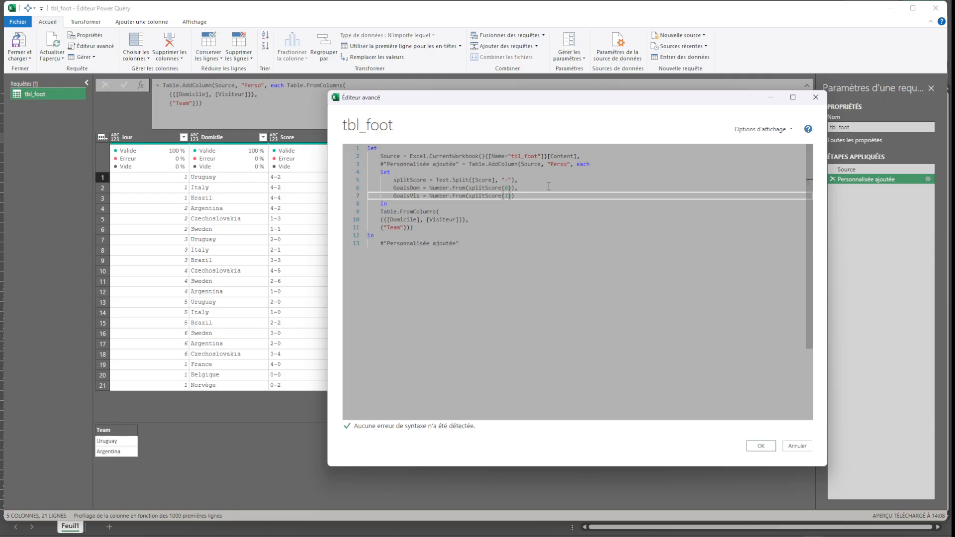
Spread the outer list of Table.FromColumns over separate lines, with {[Domicile], [Visiteur]} indented and an empty line before the closing brace.
left_click(384, 220)
key("Return")
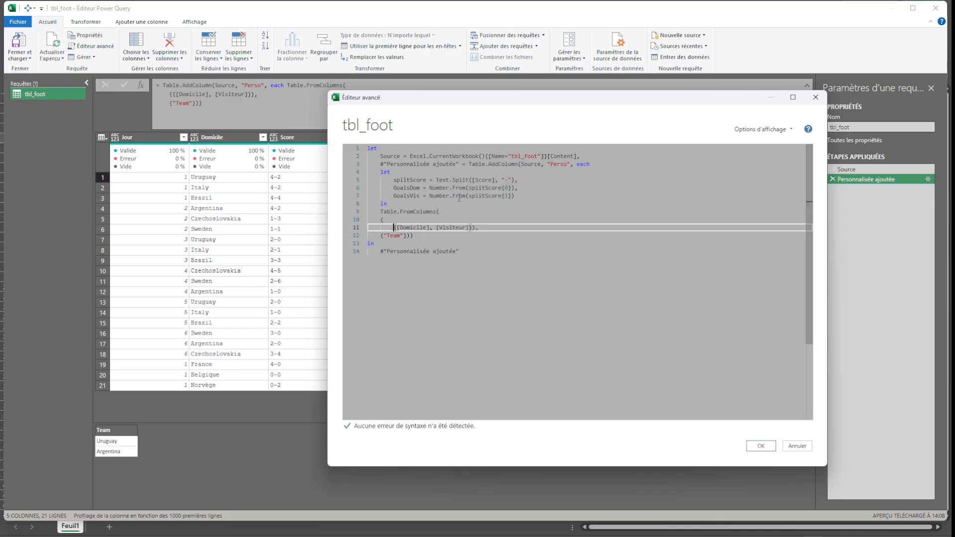
left_click(472, 228)
key("Return")
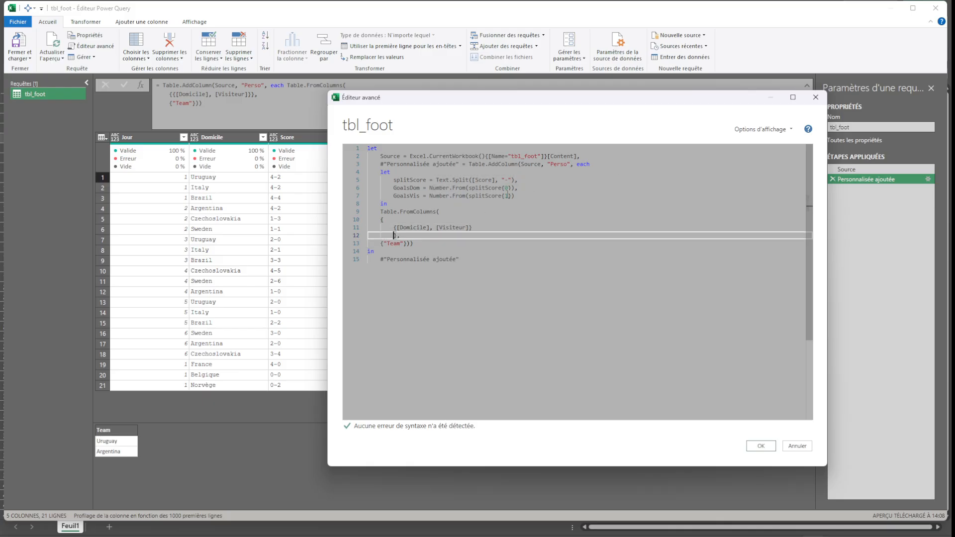
key("Return")
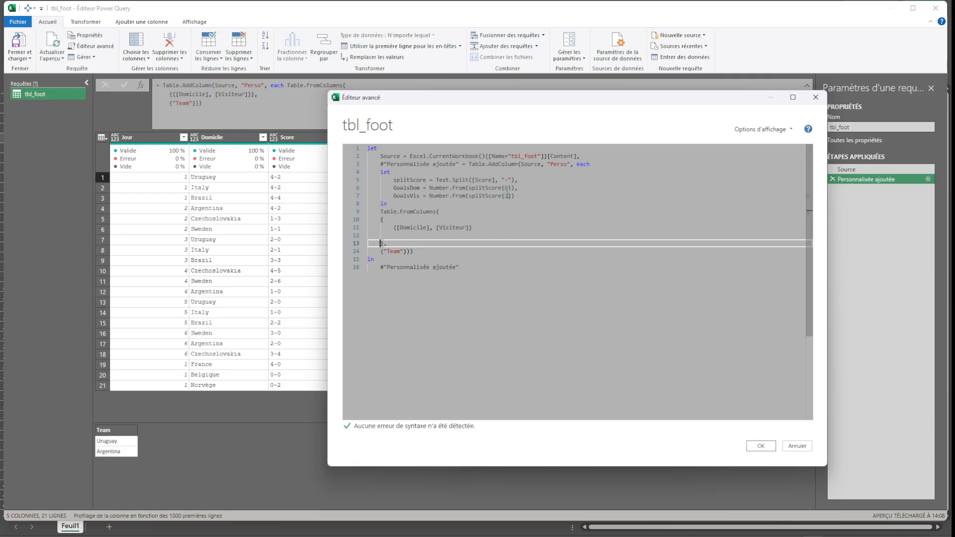
Add a second column list, {GoalsDom, GoalsVis}, on its own line after {[Domicile], [Visiteur]} in Table.FromColumns.
left_click(482, 228)
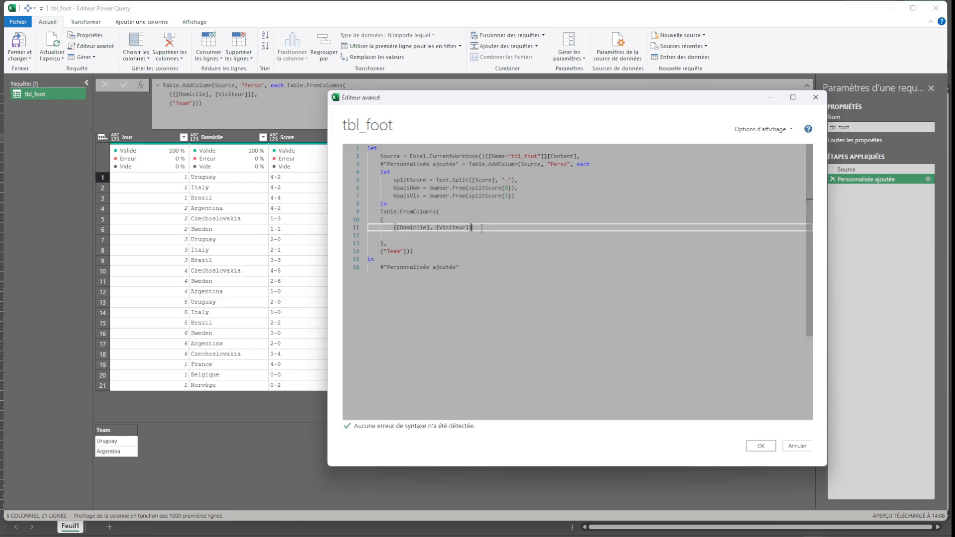
type(",")
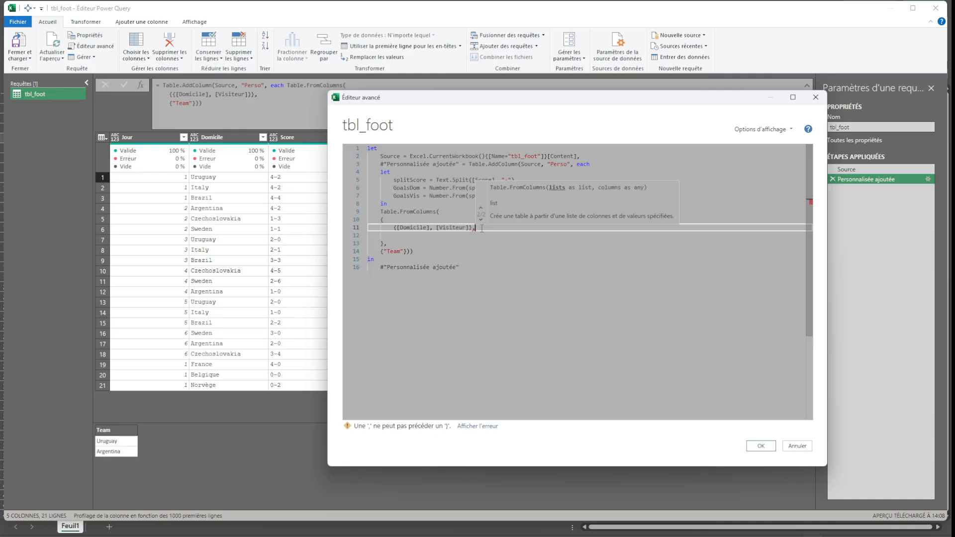
key("Return")
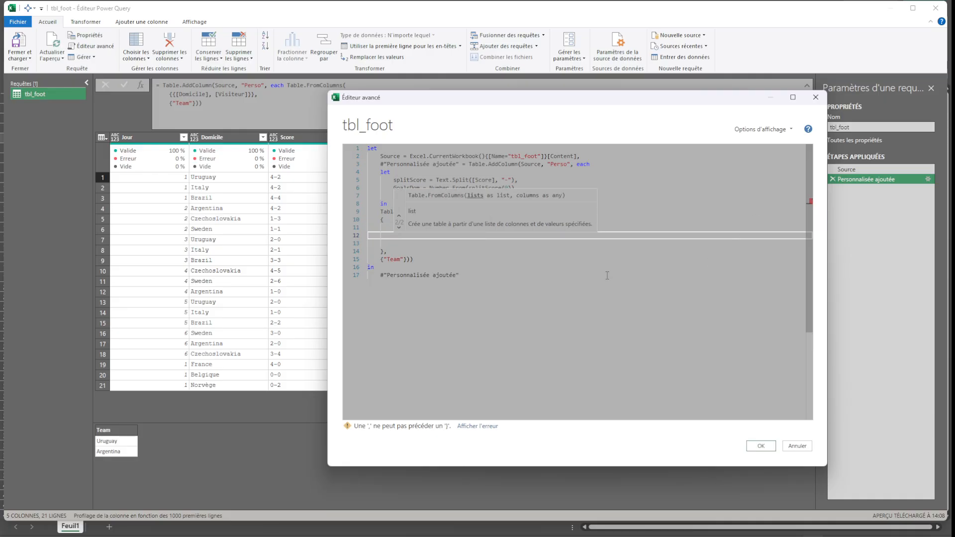
type("{}")
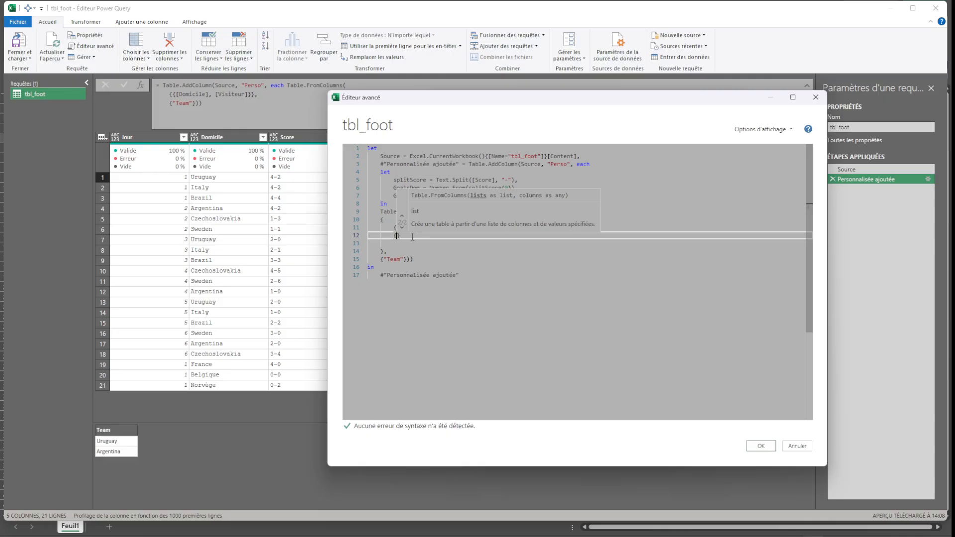
left_click(448, 259)
left_click(397, 233)
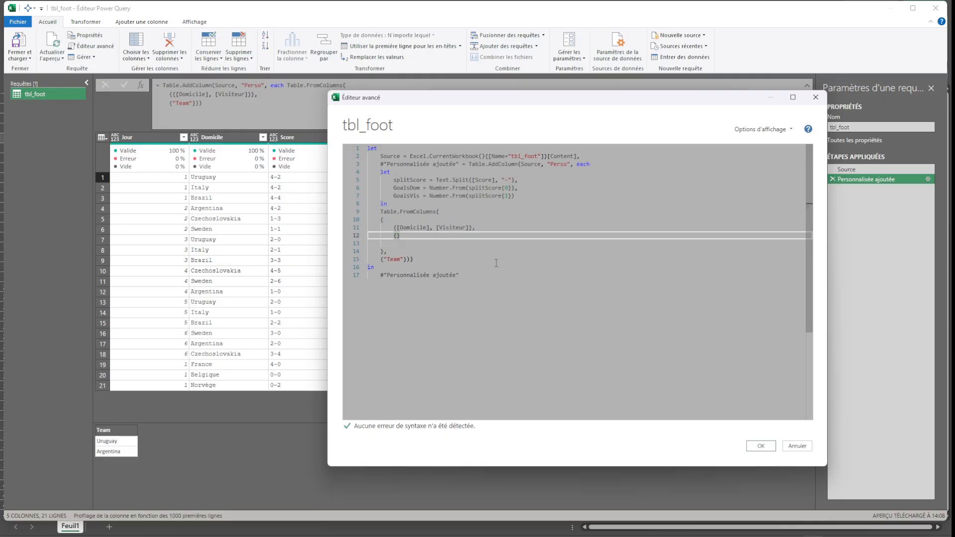
type("Goals")
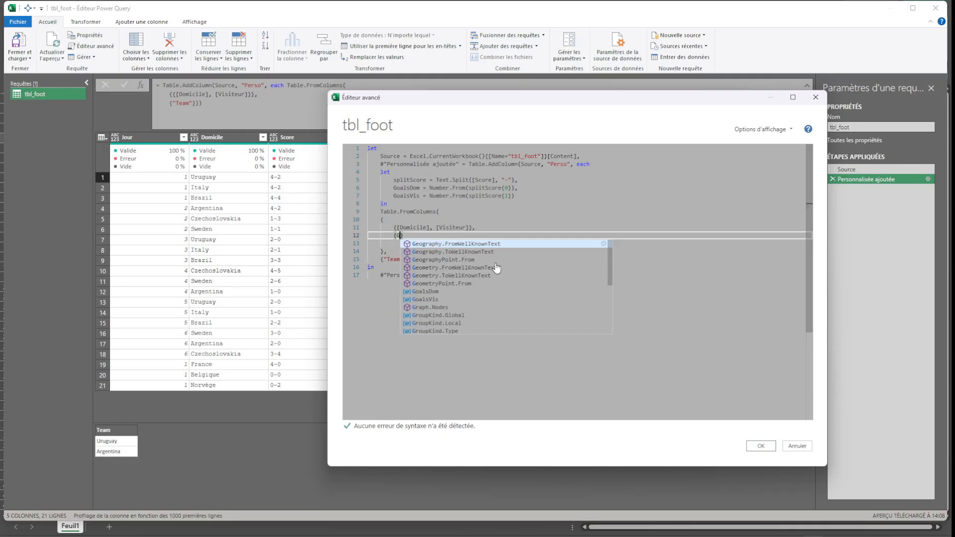
type("Dom,")
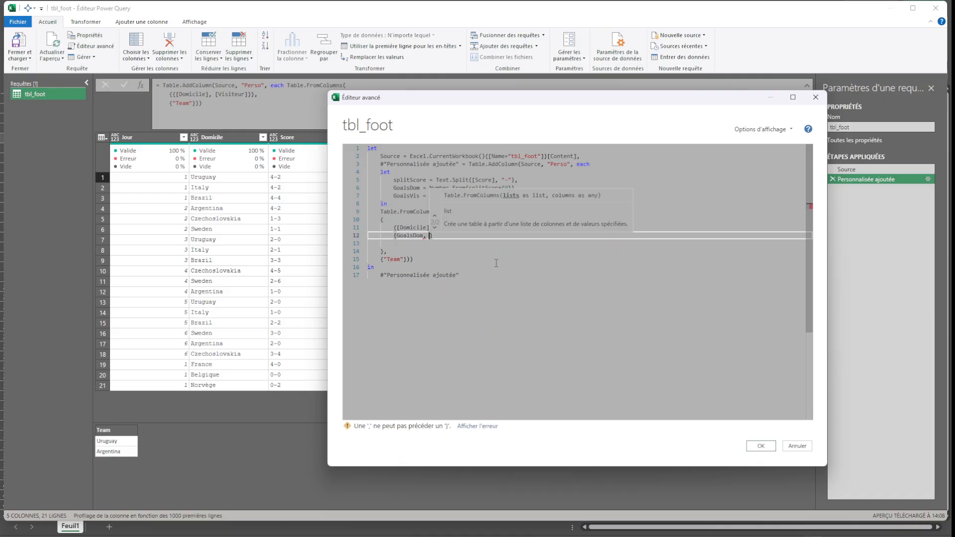
type(" Goals")
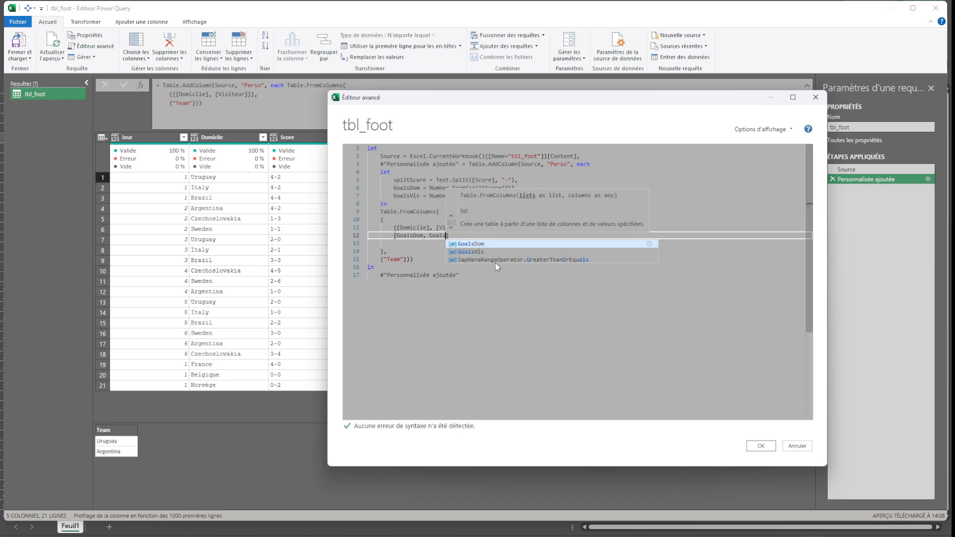
type("Vis")
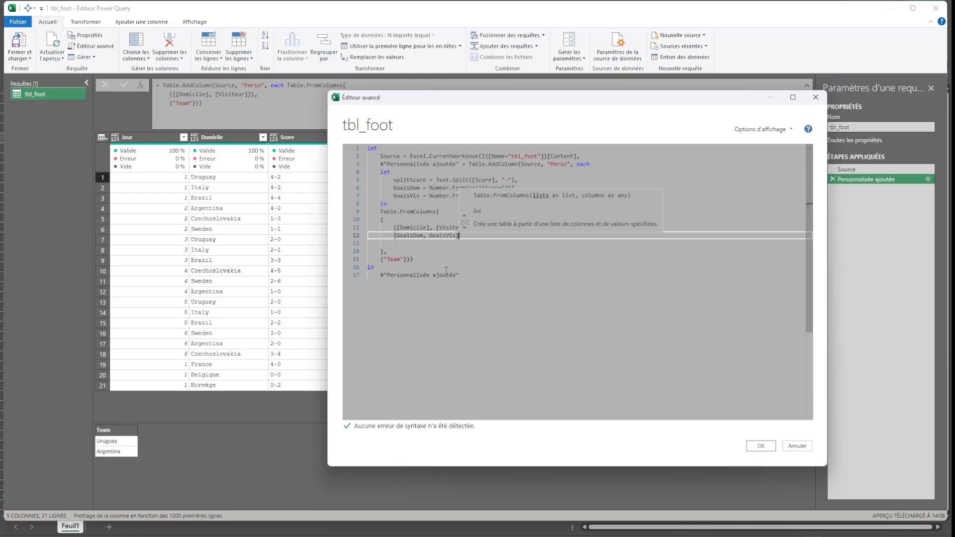
Add "Goal_Pour" after "Team" in the column-name list and apply the edited query code.
left_click(404, 258)
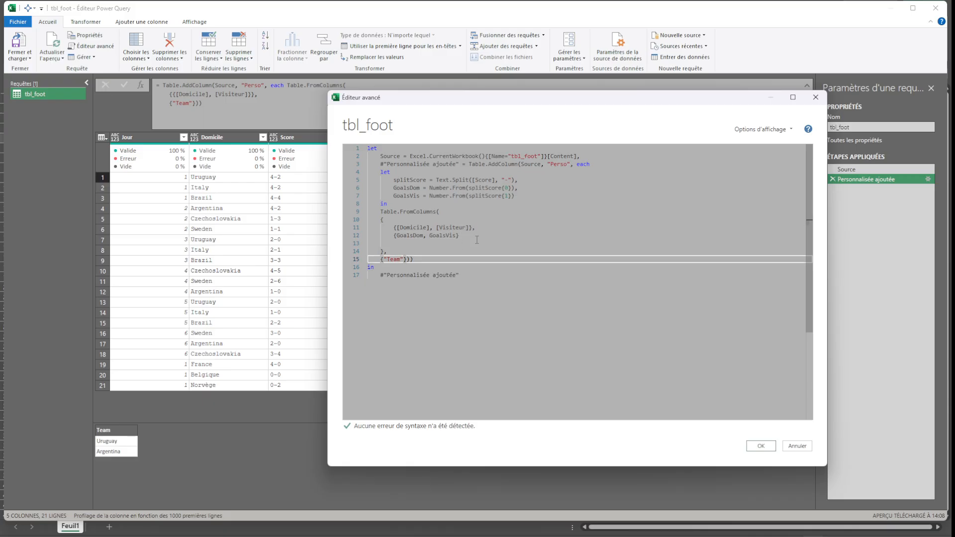
type(", ")
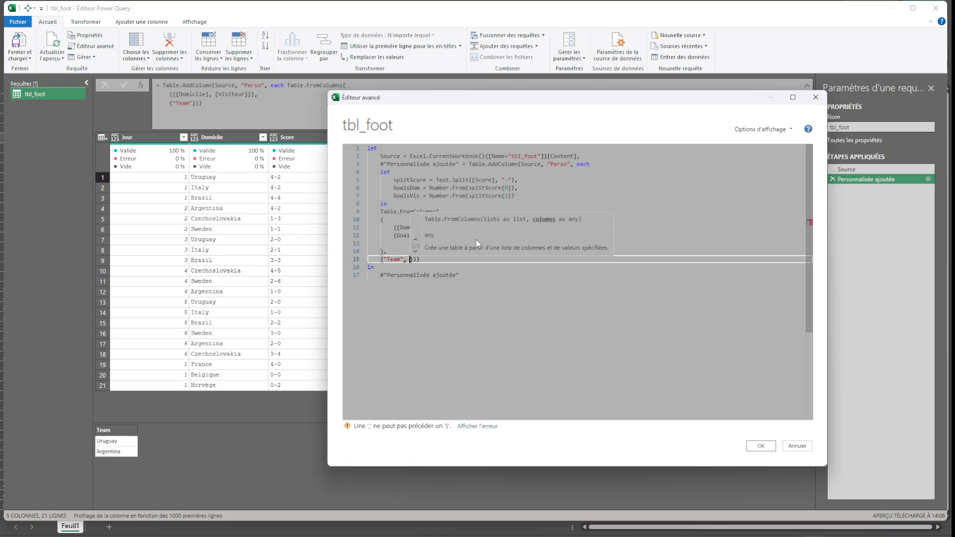
type("\"")
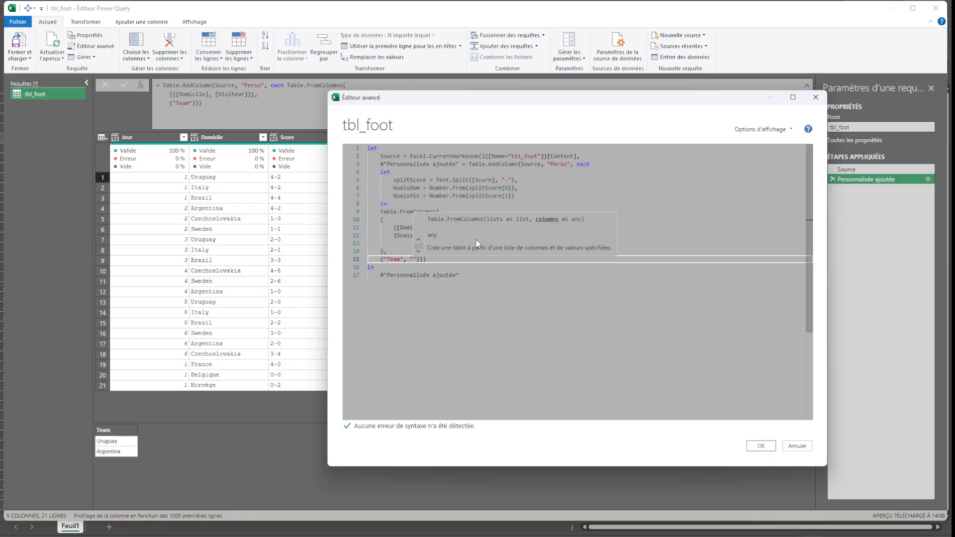
type("Goal")
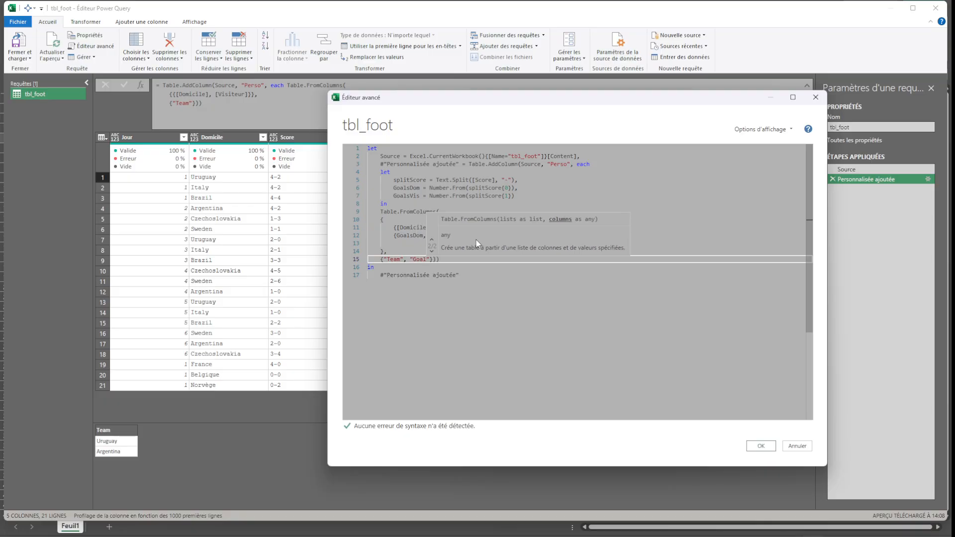
type("_Pour")
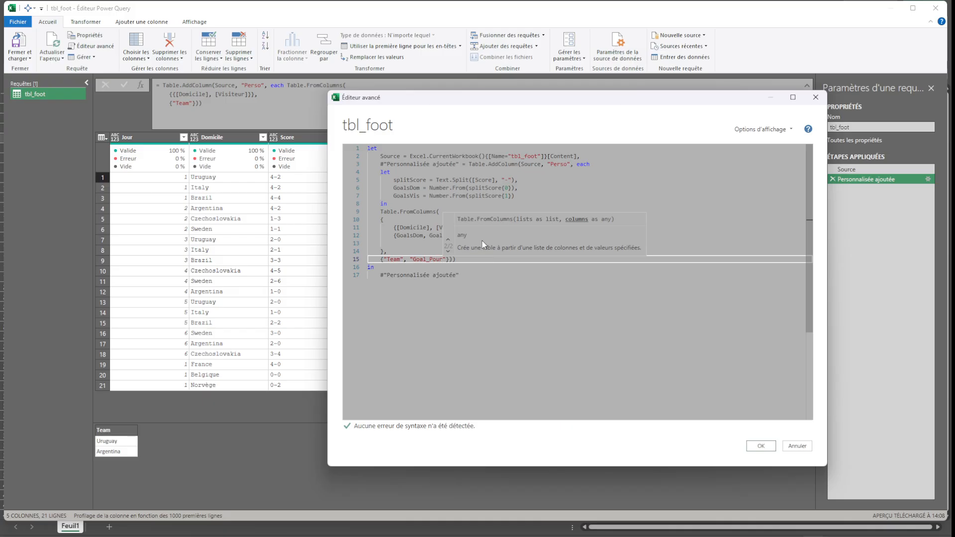
left_click(479, 269)
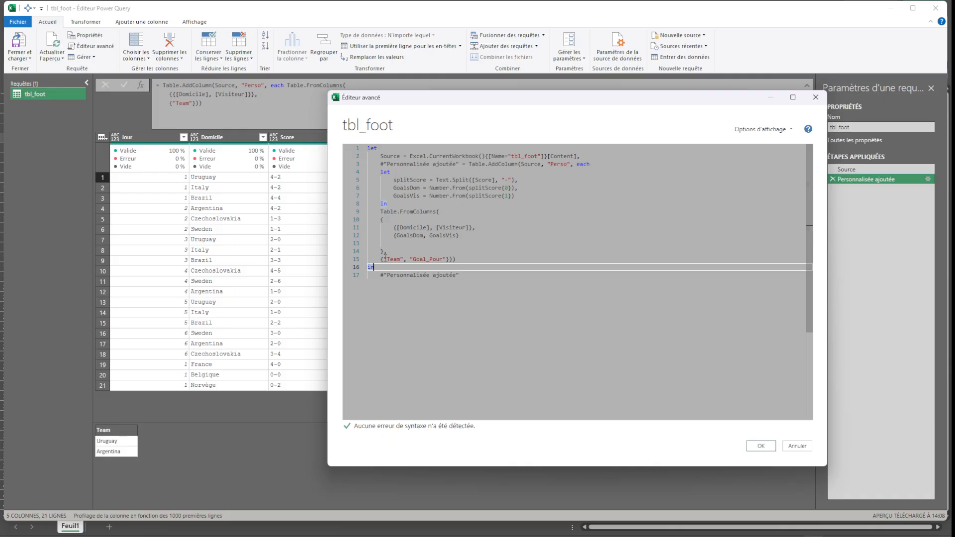
left_click_drag(403, 259, 447, 259)
left_click(410, 259)
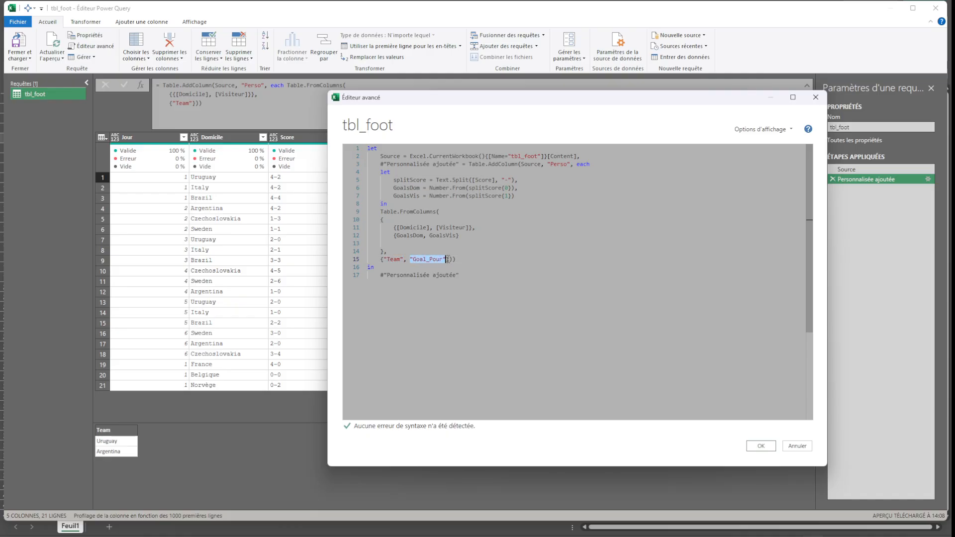
left_click(479, 259)
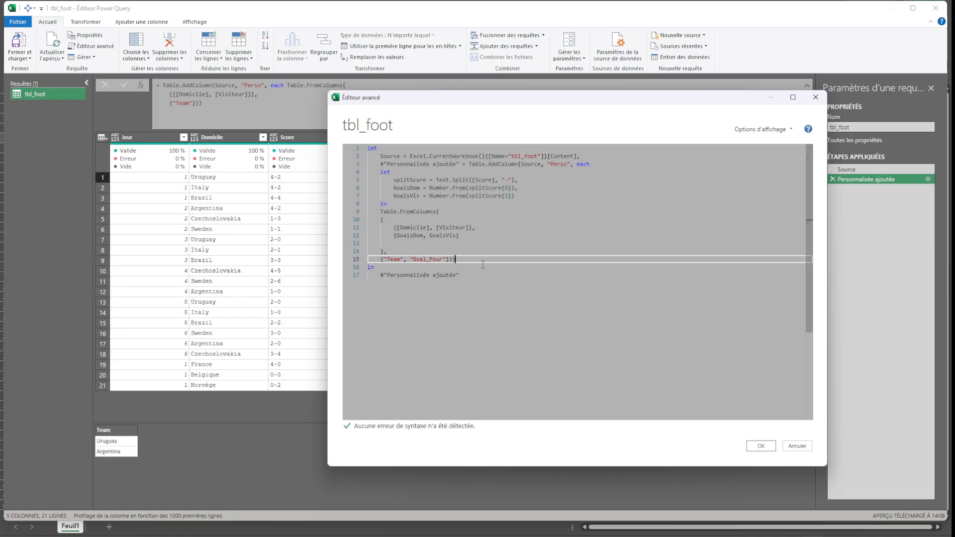
left_click(761, 445)
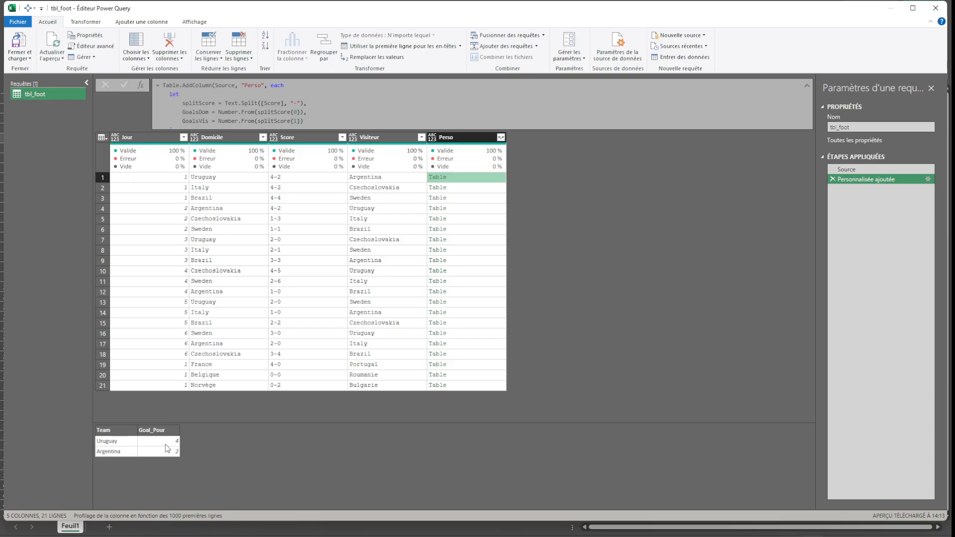
Reopen the query's code in the advanced editor and add a comma and a new line after {GoalsDom, GoalsVis}.
left_click(104, 49)
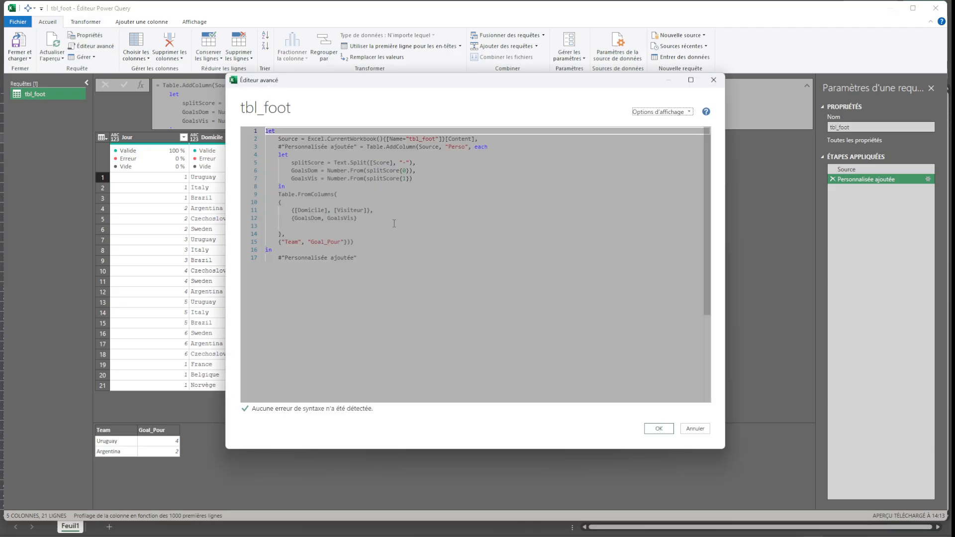
left_click(371, 219)
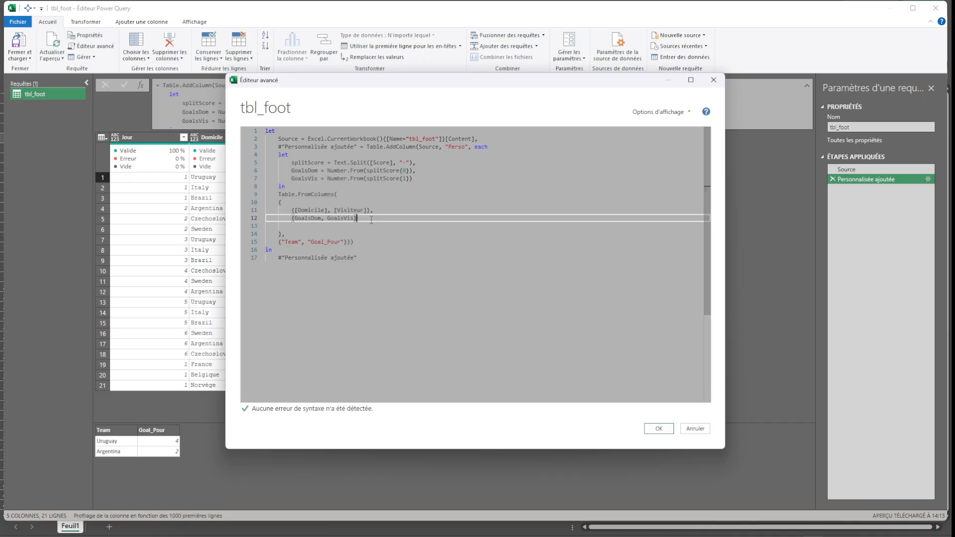
type(",")
key("Return")
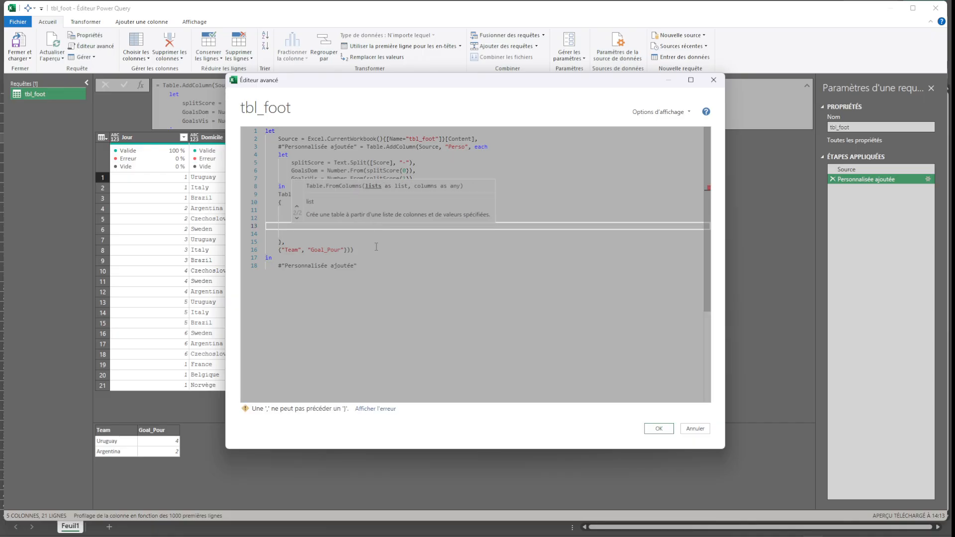
Duplicate the "Goal_Pour" entry in the column-name list and rename the copy "Goal_Contre".
left_click(376, 247)
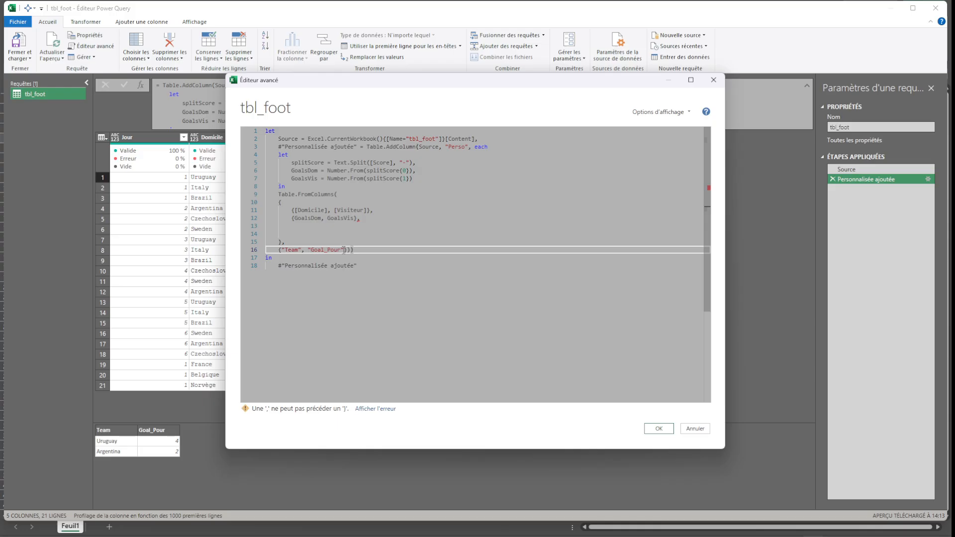
left_click_drag(344, 250, 306, 251)
key("ctrl+c")
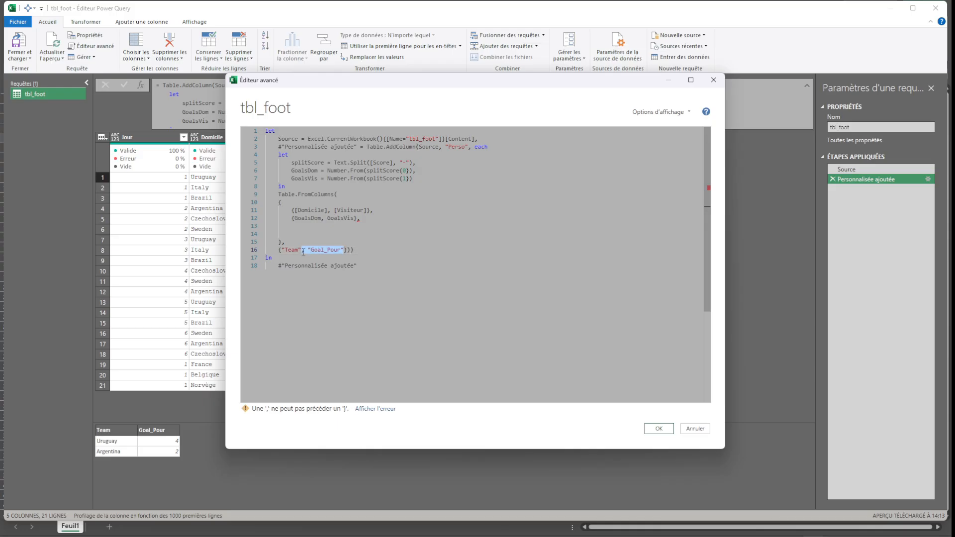
key("Right")
type(",")
key("ctrl+v")
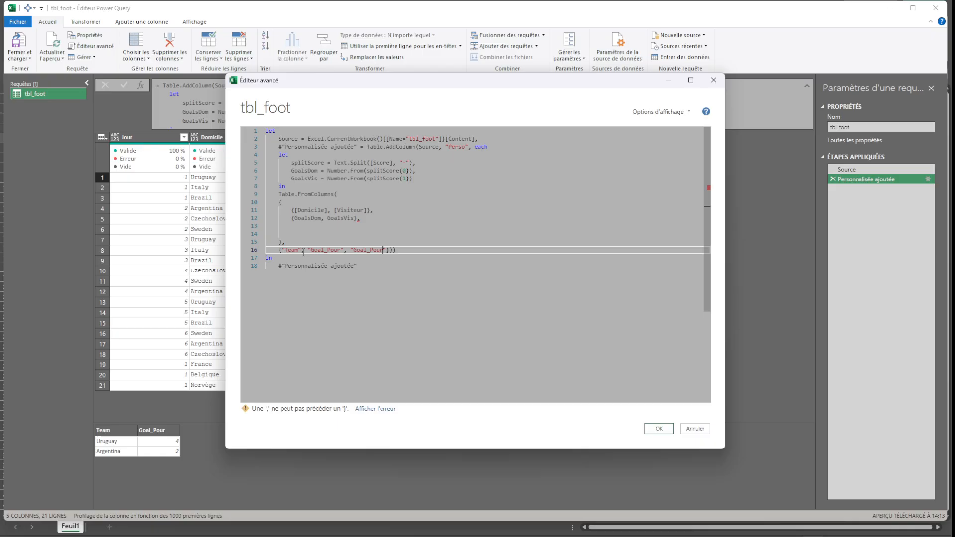
key("BackSpace")
key("BackSpace")
key("BackSpace")
key("BackSpace")
type("Contre")
Copy the {GoalsDom, GoalsVis} list onto a new line directly below the original.
left_click_drag(358, 218, 291, 219)
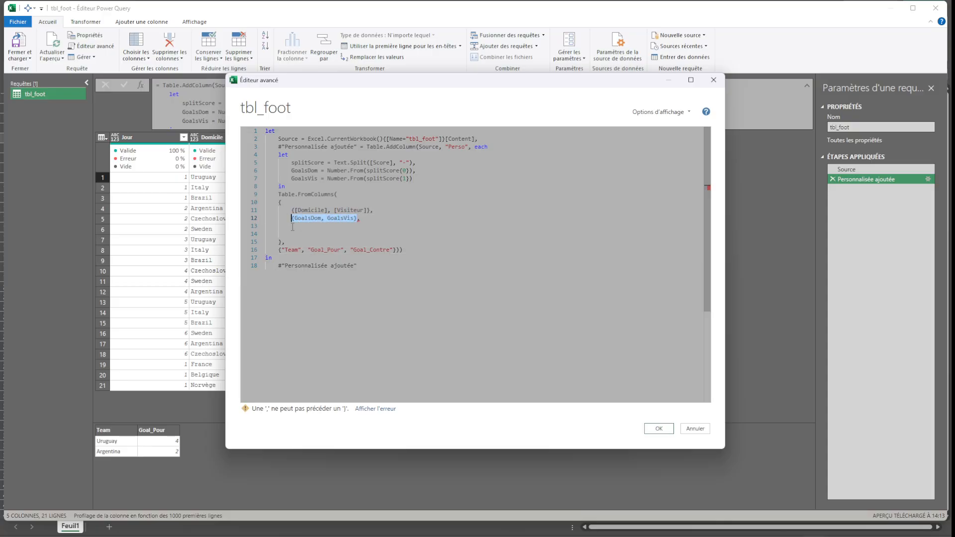
left_click(294, 227)
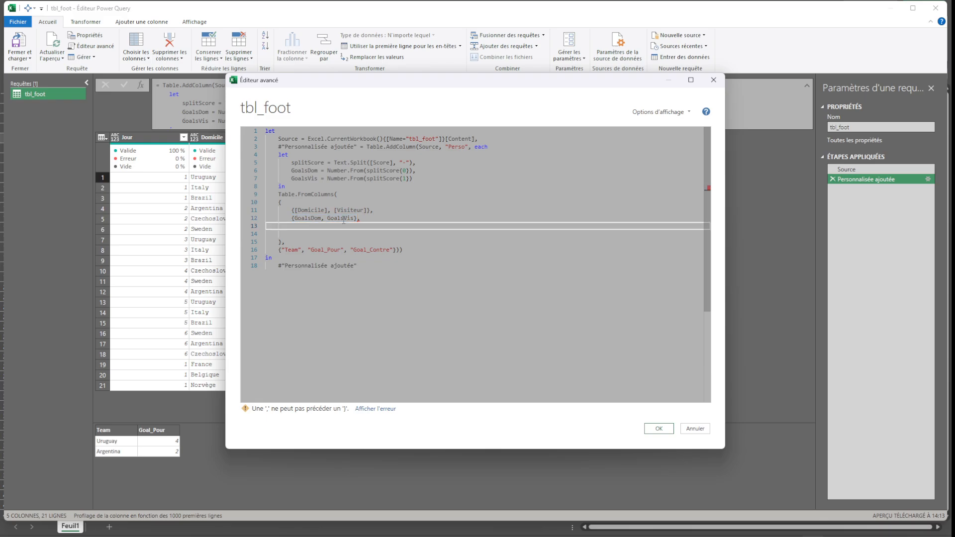
left_click_drag(359, 220, 373, 215)
key("Right")
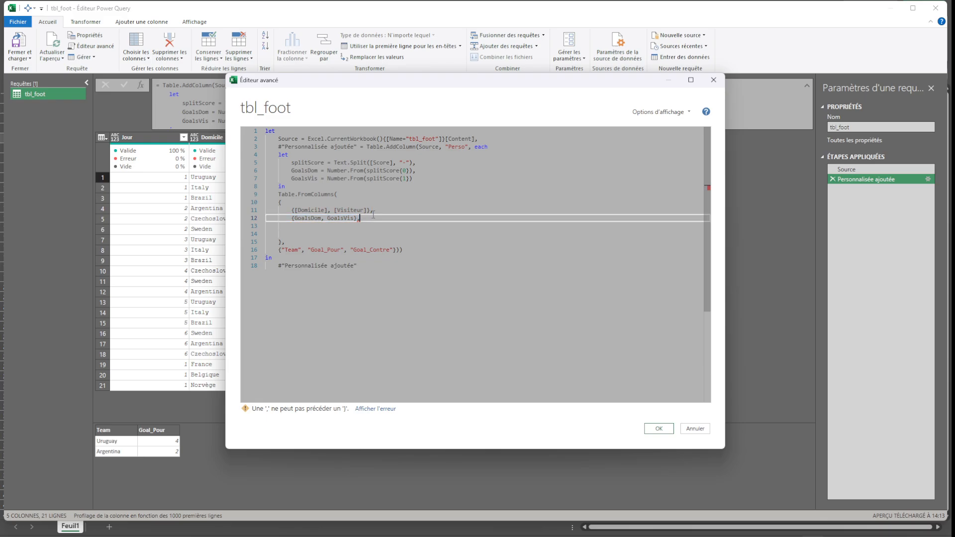
key("Return")
key("ctrl+v")
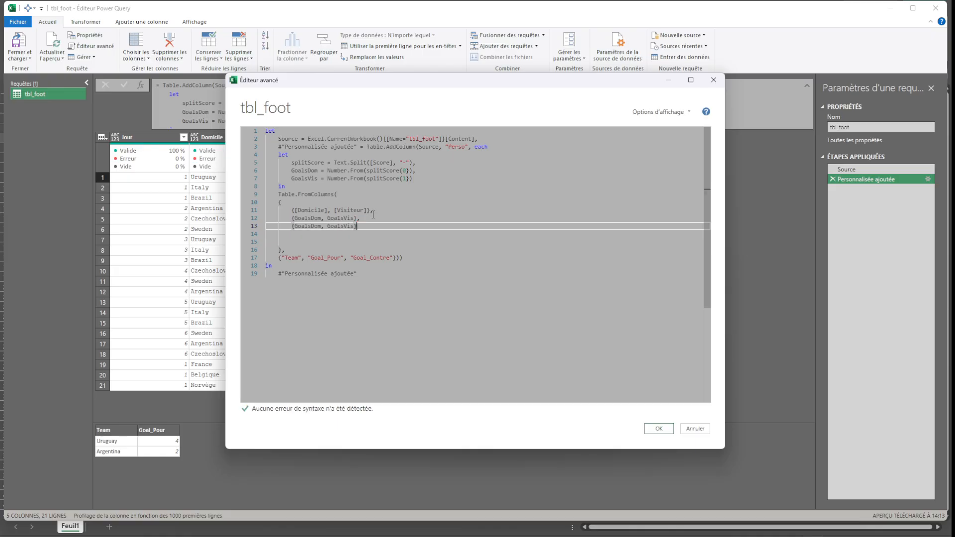
Reverse the copied list to {GoalsVis,GoalsDom} and apply the edited query code.
double_click(342, 229)
left_click_drag(325, 228, 295, 227)
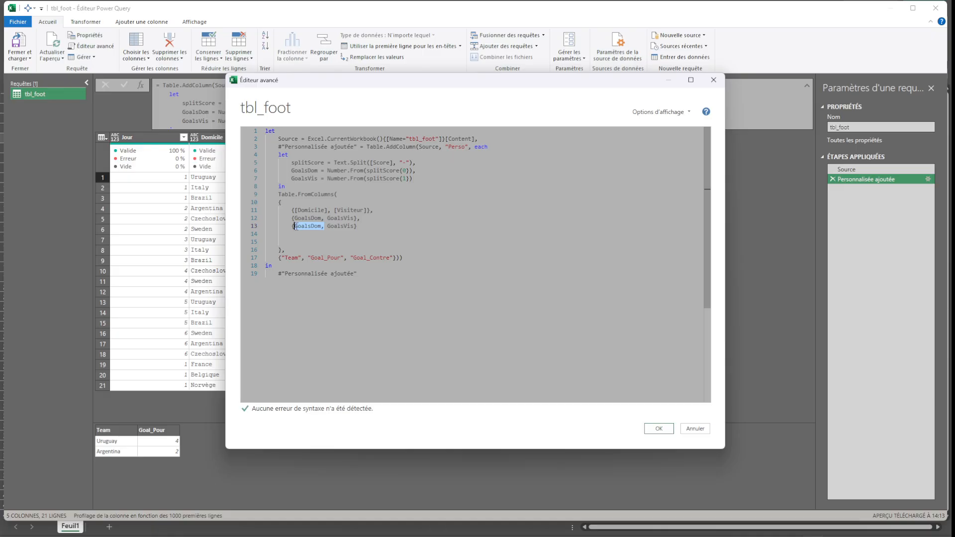
key("Delete")
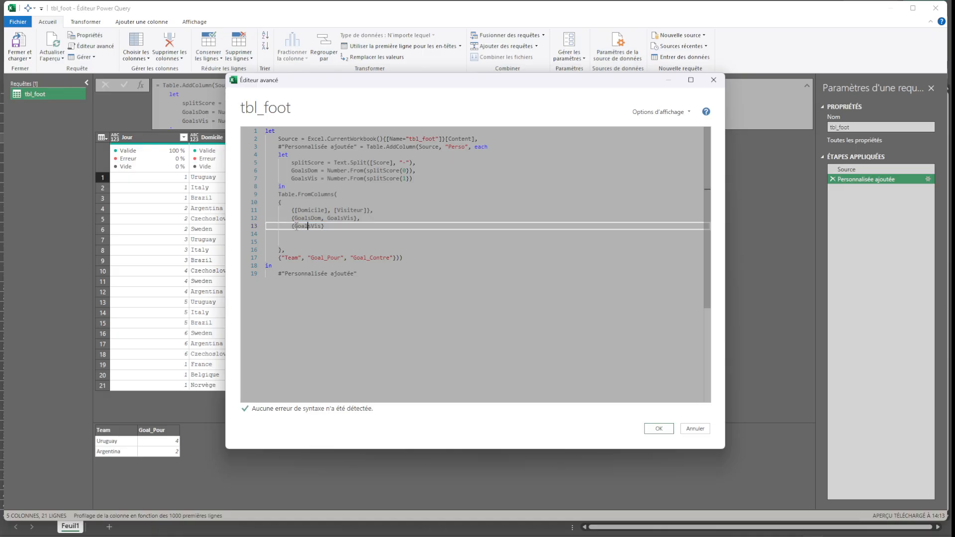
type(",GoalsDom,")
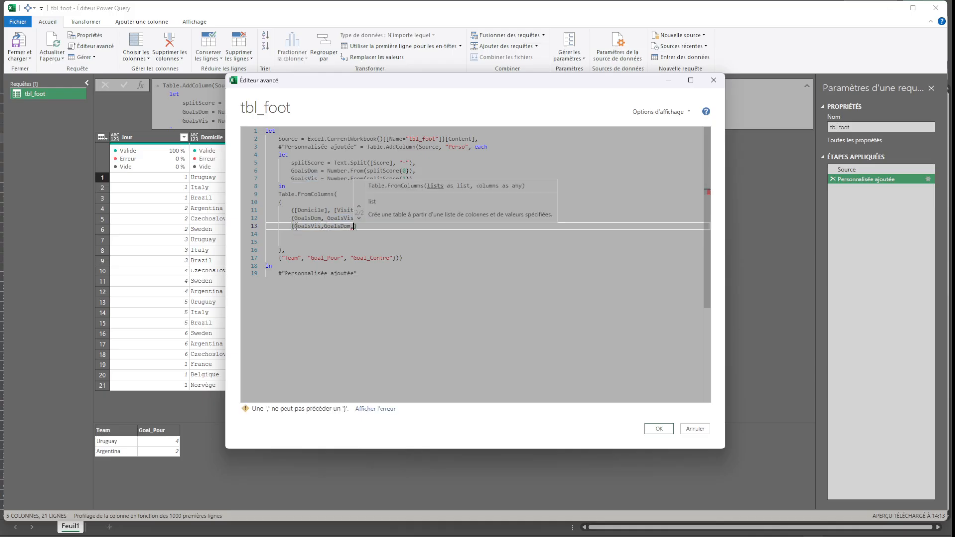
key("BackSpace")
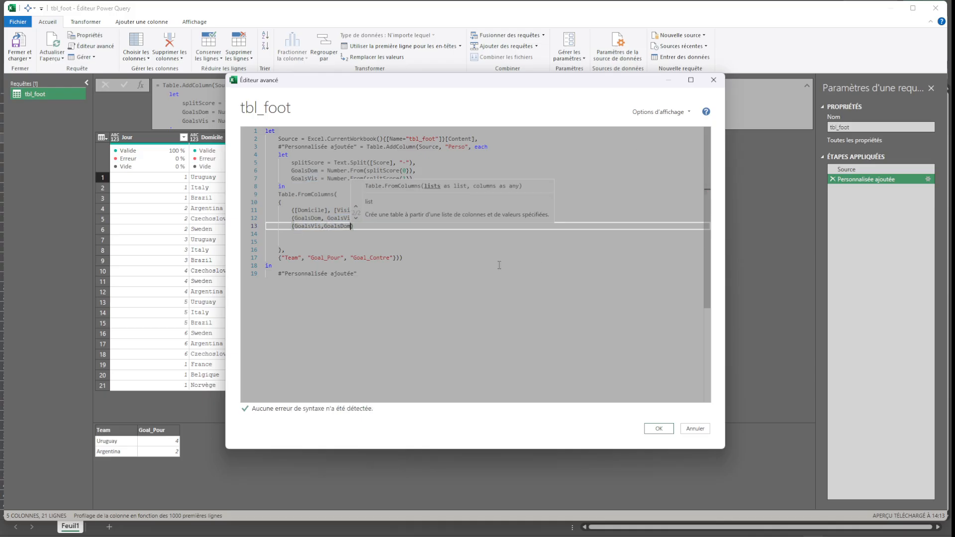
left_click(498, 265)
left_click(656, 428)
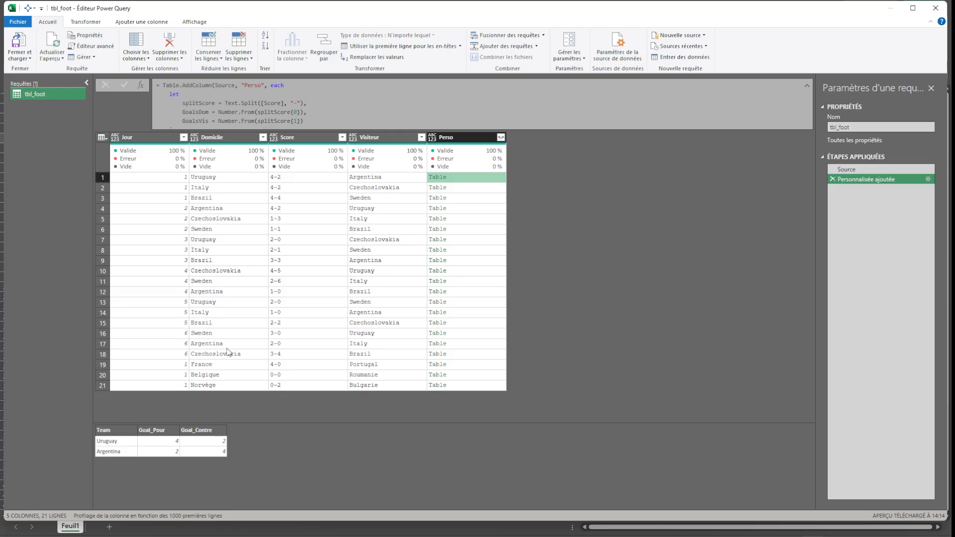
Preview the nested Perso tables, checking goals for and against in the day 2 Czechoslovakia–Italy match.
left_click(164, 442)
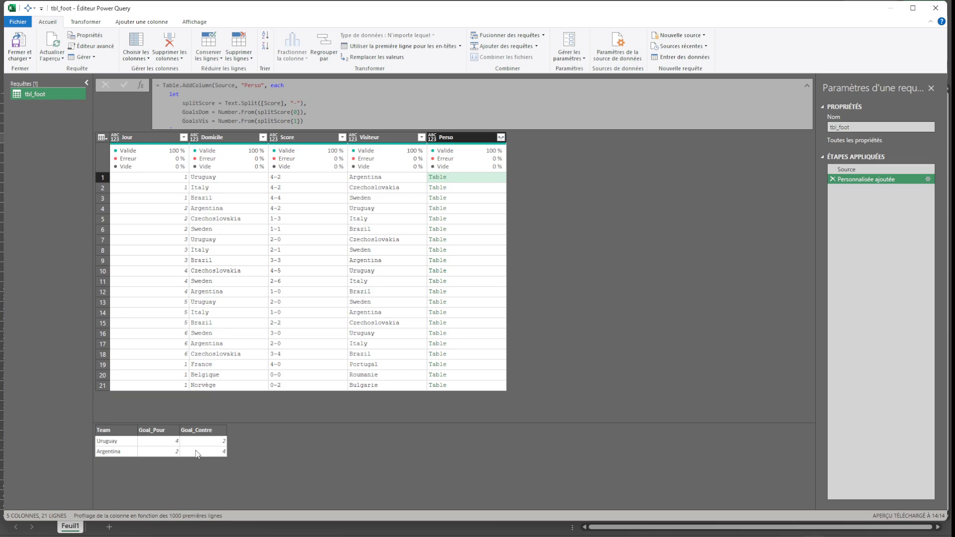
left_click(461, 219)
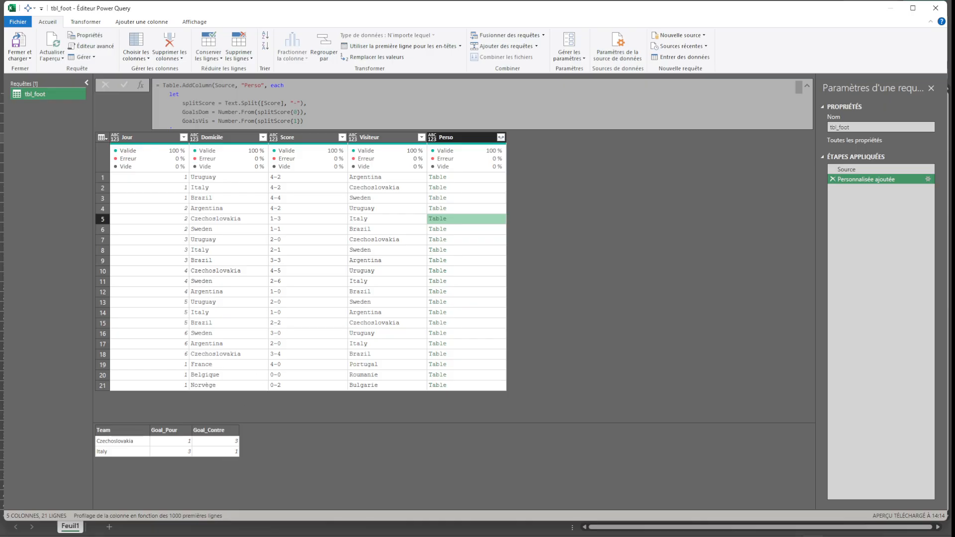
Reopen the full query code and add "Result" after "Goal_Contre" in the column-name list.
left_click(92, 47)
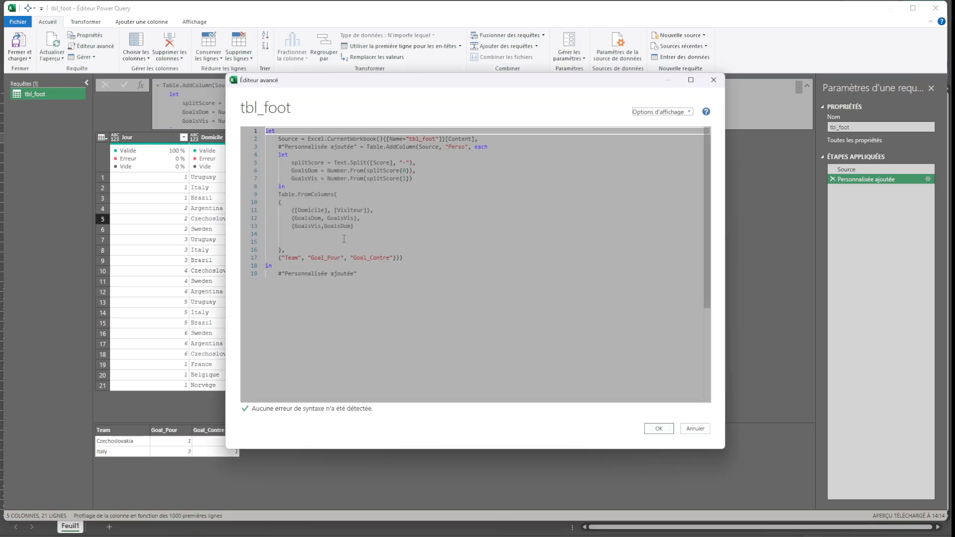
left_click(357, 226)
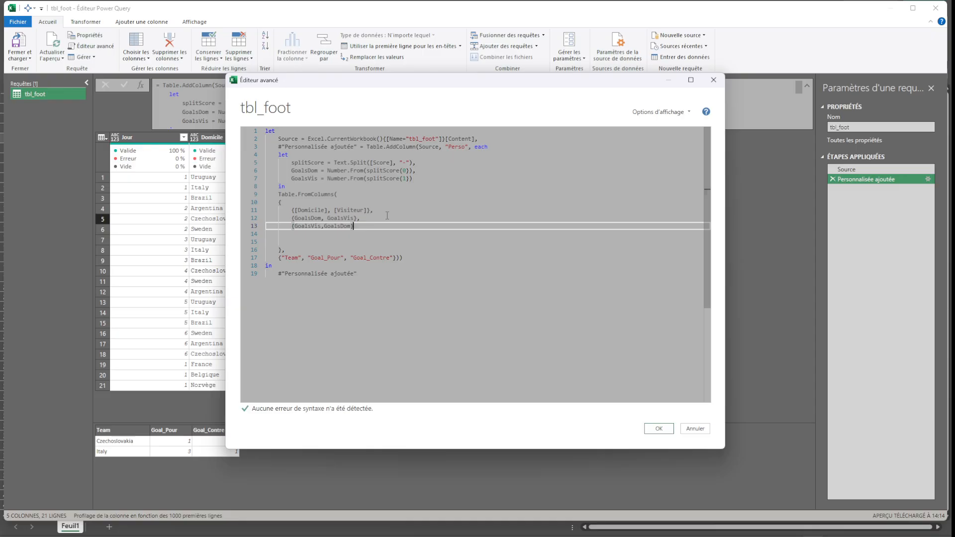
left_click(393, 258)
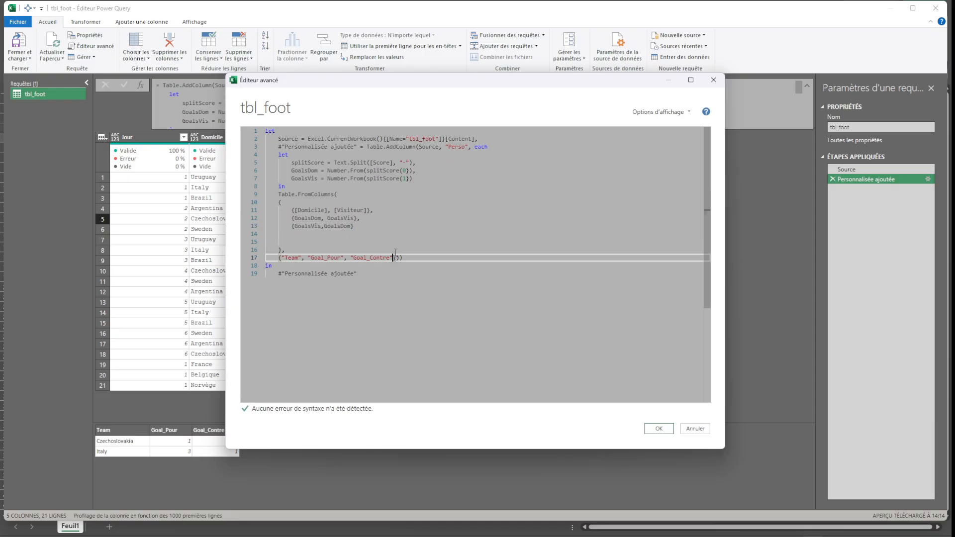
type(", \"\"")
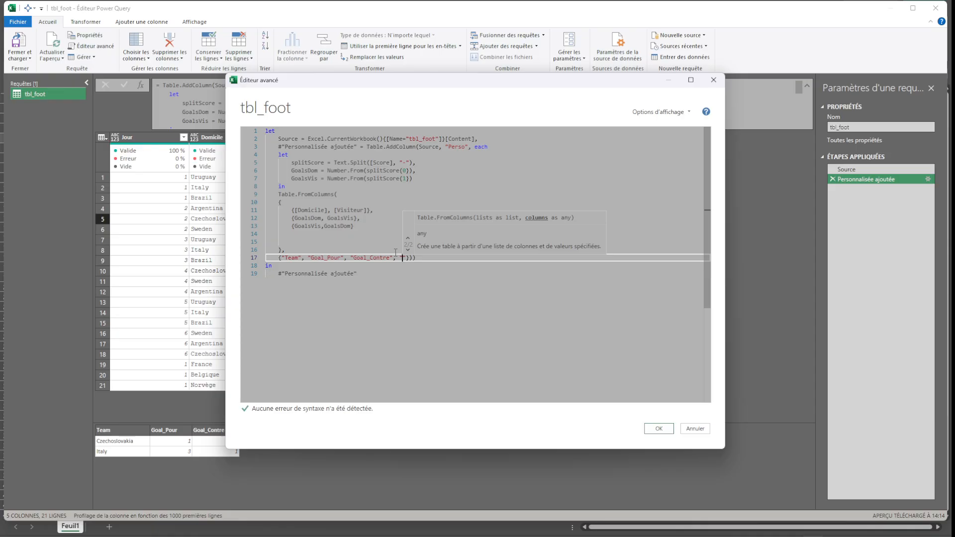
type("Resul")
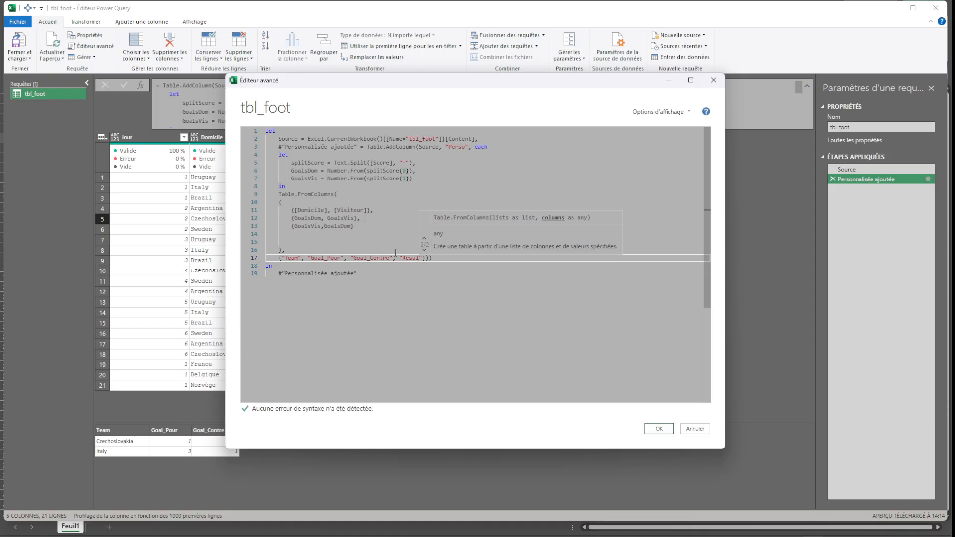
type("t")
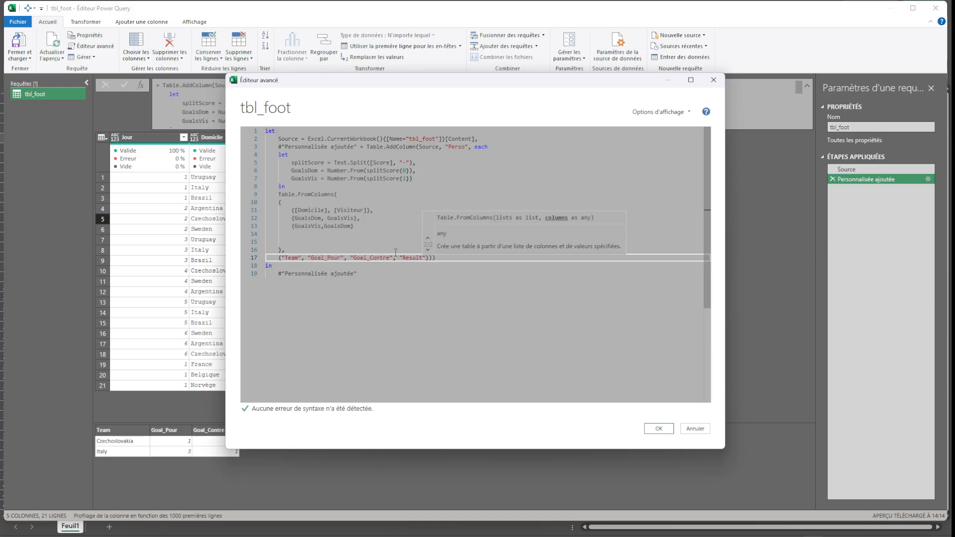
key("Up")
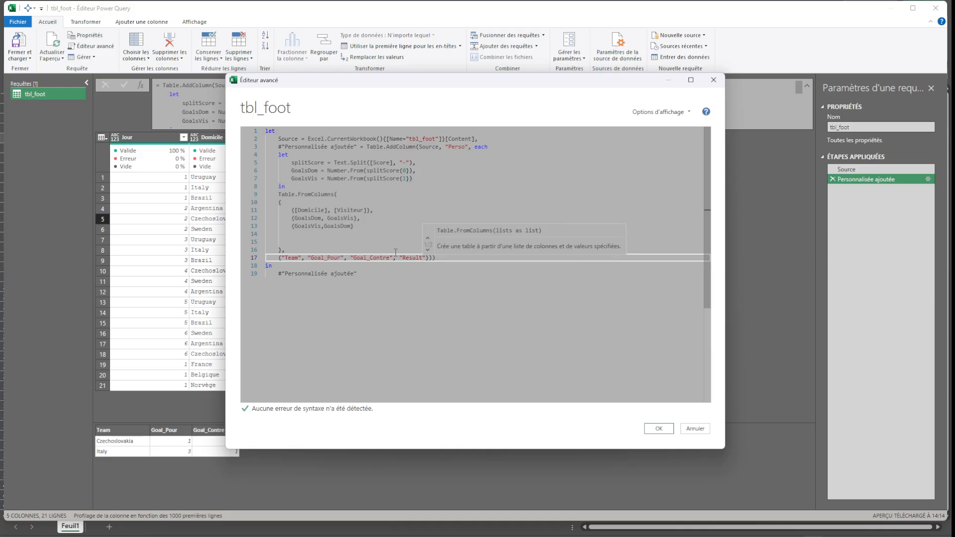
Add a comma after the {GoalsVis,GoalsDom} list and insert an extra blank line below it.
left_click(291, 235)
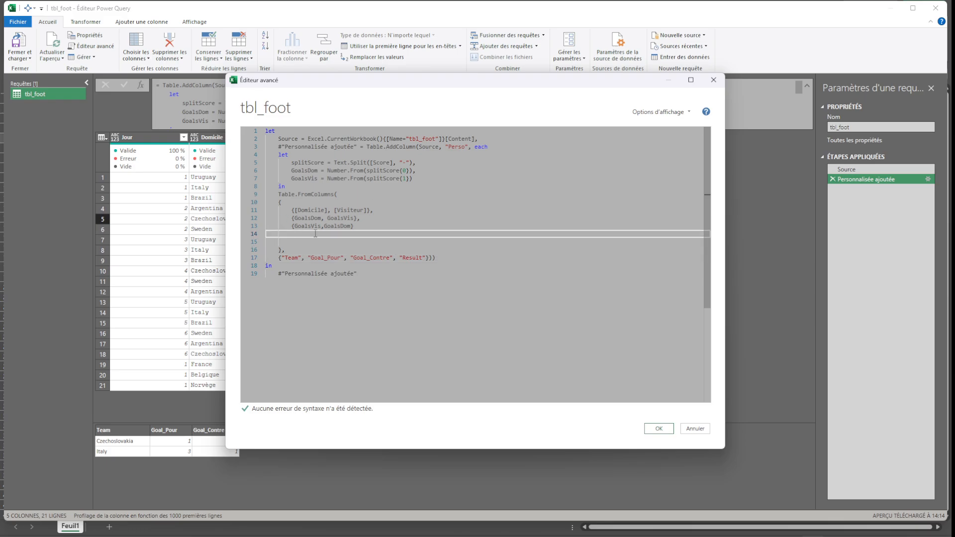
key("Left")
type(",")
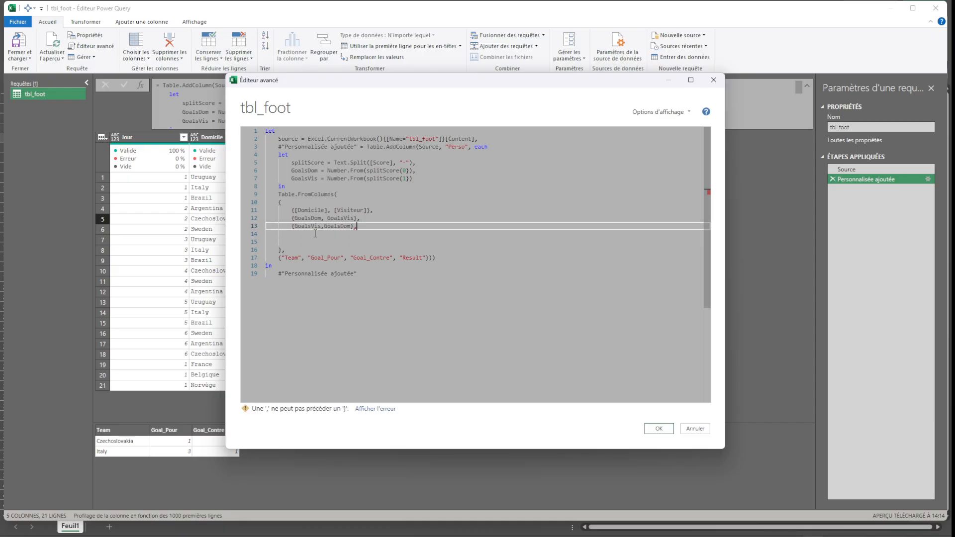
key("Return")
left_click(323, 259)
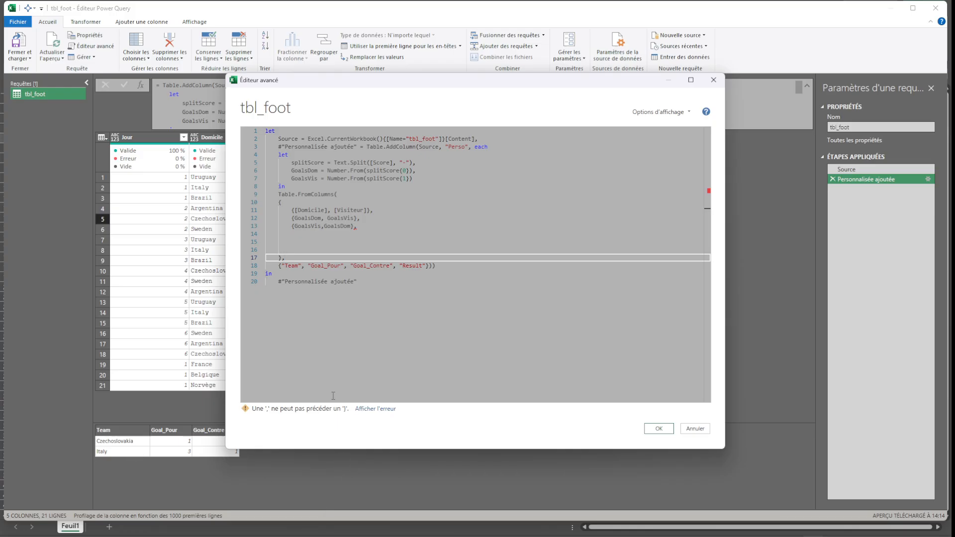
left_click(306, 234)
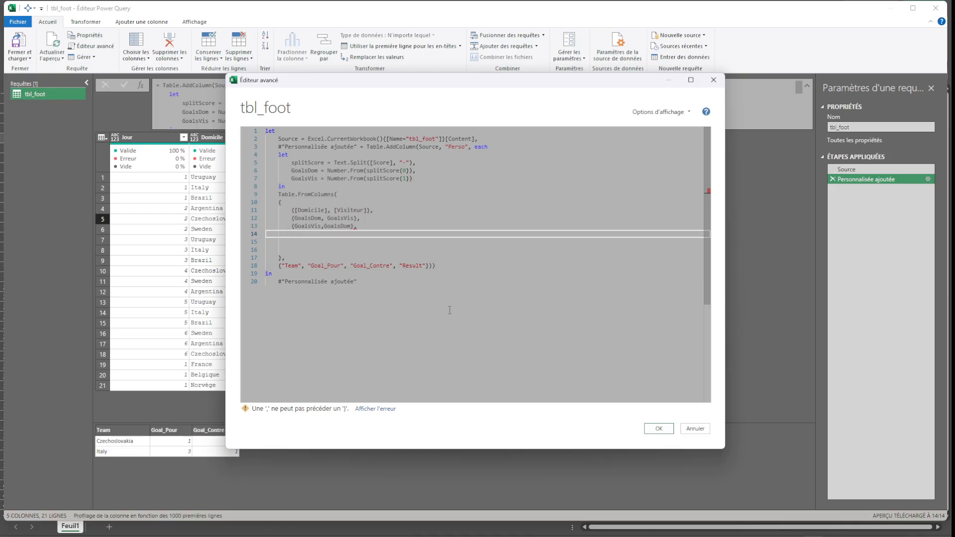
Start two variable definitions, resultDom = and resultVis =, on separate lines below the {GoalsVis,GoalsDom} list.
type("result")
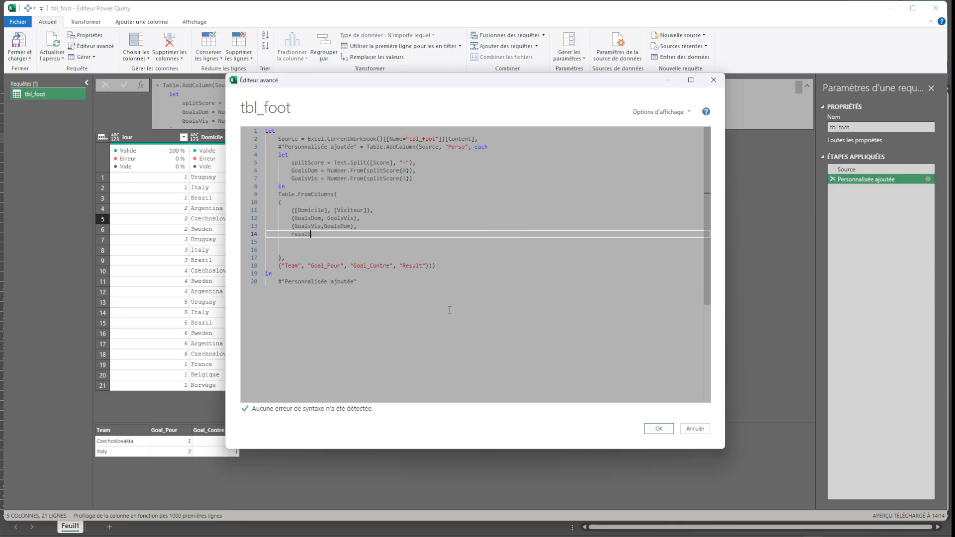
type("Dom =")
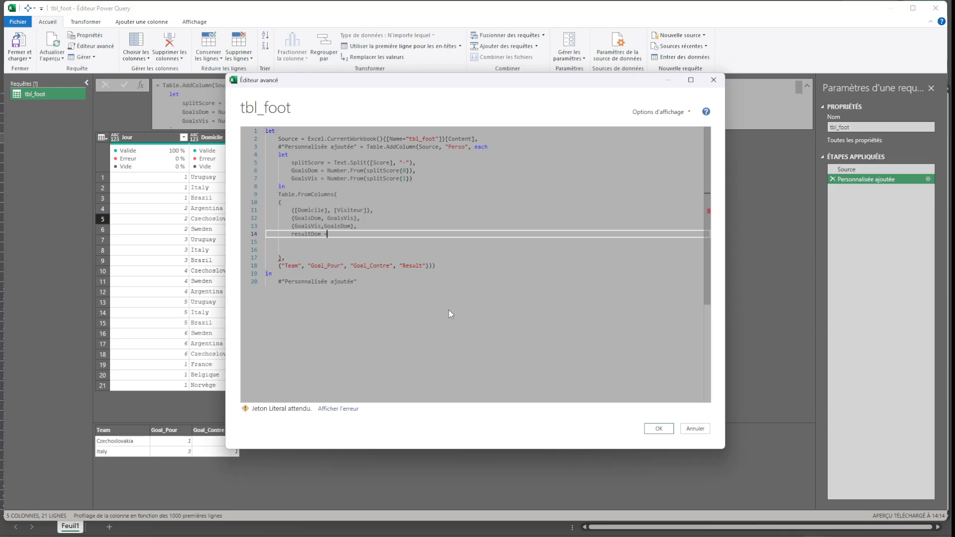
key("Return")
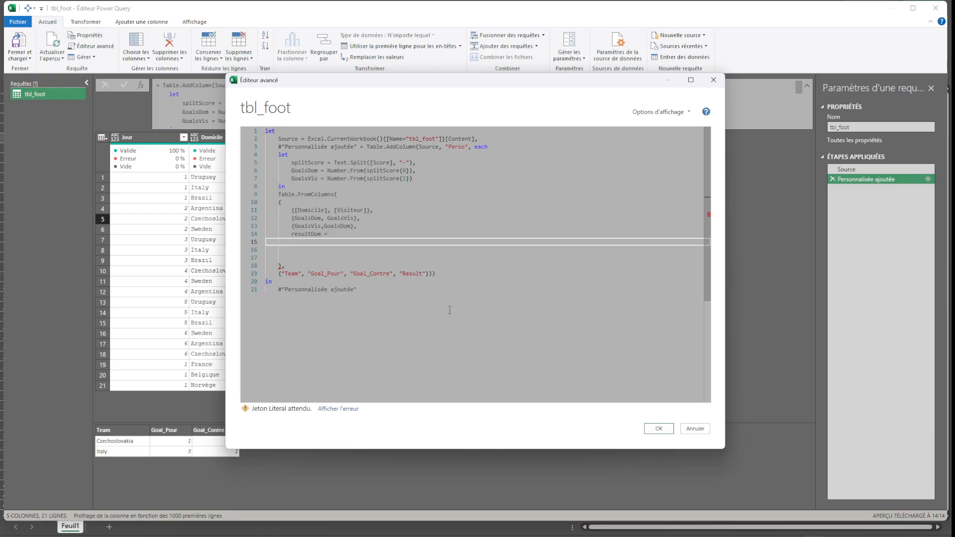
type("result")
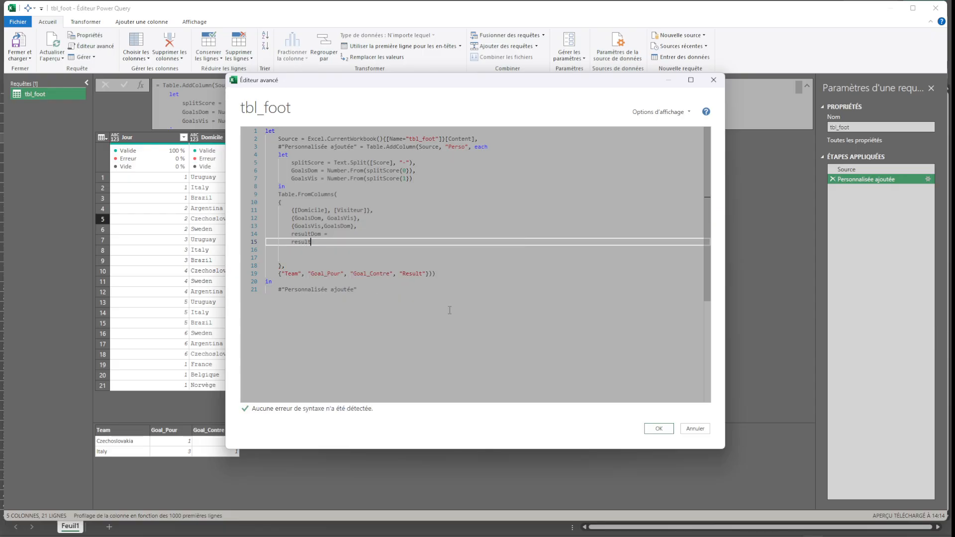
type("Vis =")
key("Up")
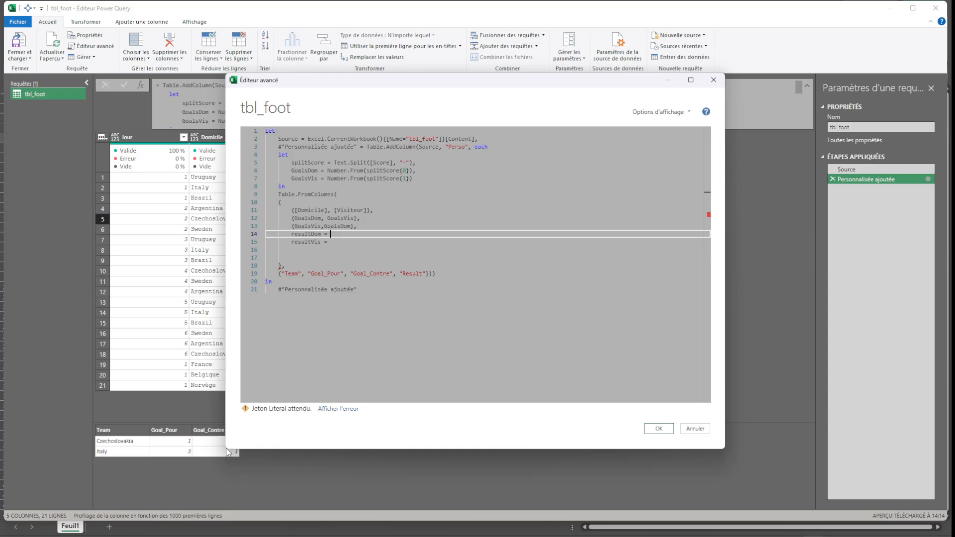
Shrink the code window to uncover the table preview and begin resultDom with the condition if GoalsDom > GoalsVis.
left_click_drag(228, 449, 232, 419)
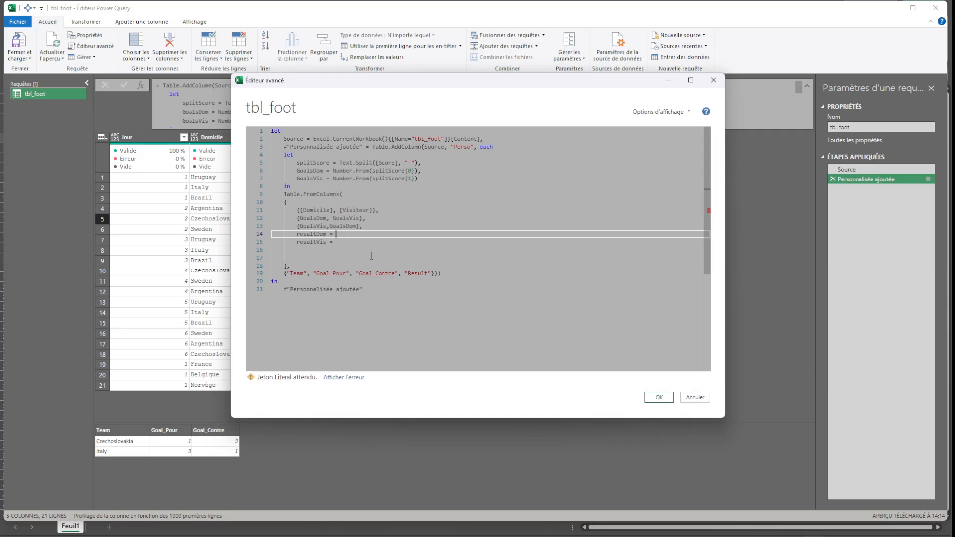
type("if Goal")
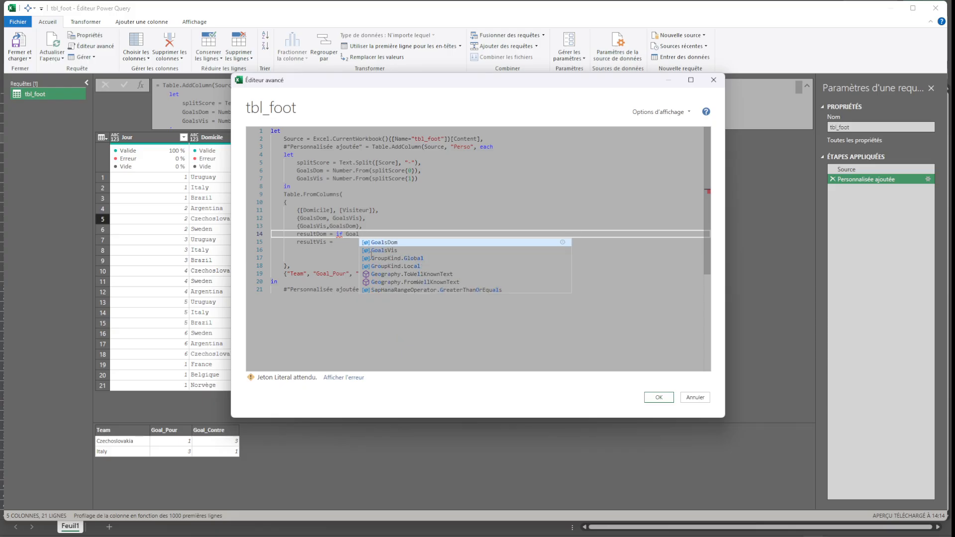
key("Tab")
type("> ")
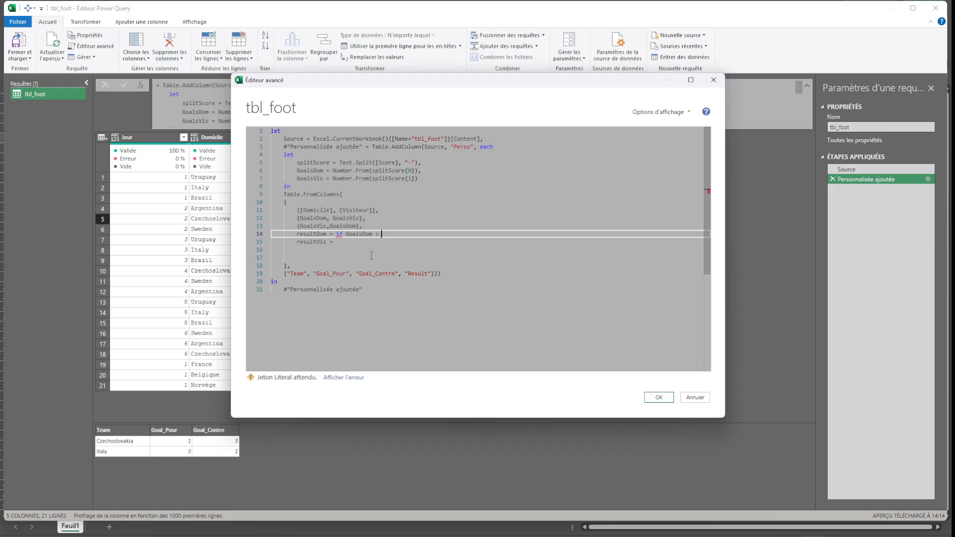
type("goal")
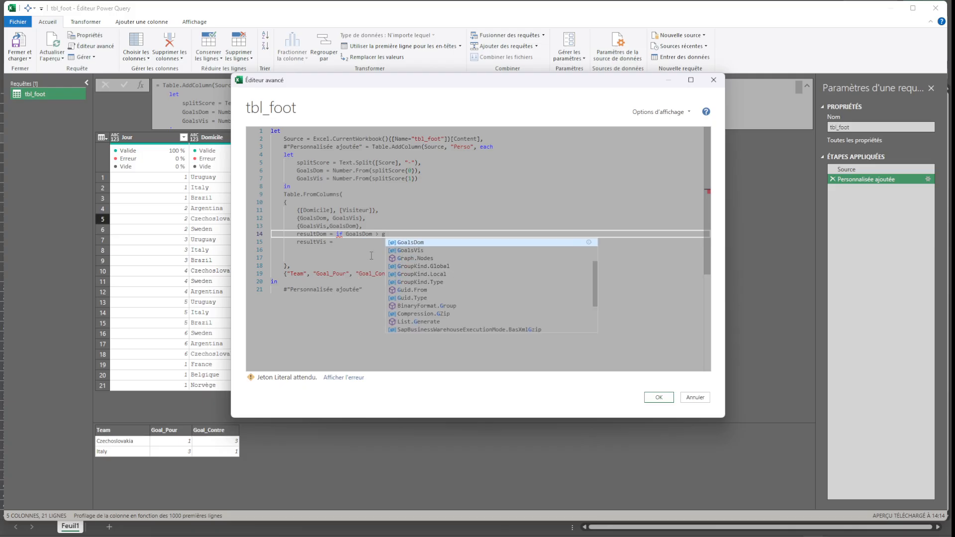
key("Down")
key("Tab")
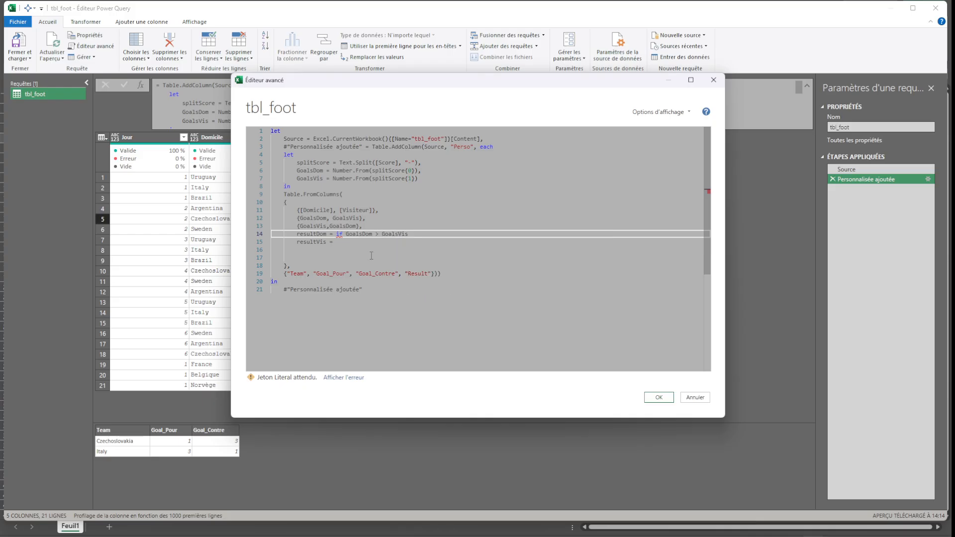
Complete resultDom with then "MG" else if GoalsDom < GoalsVis then "MP" else "MN", ending in a comma.
type("then \"MG\" else if goal")
key("Tab")
type("< goa")
key("Tab")
type("then")
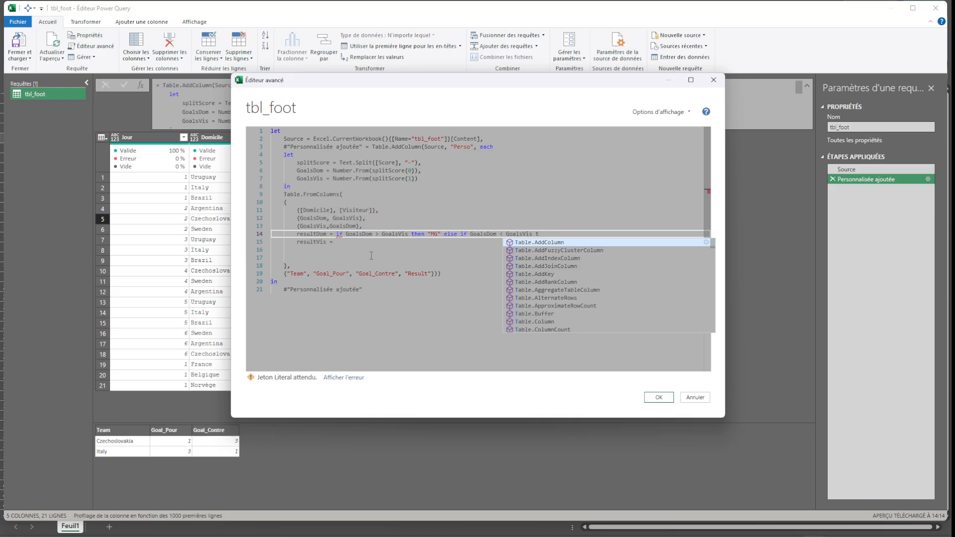
type(" \"")
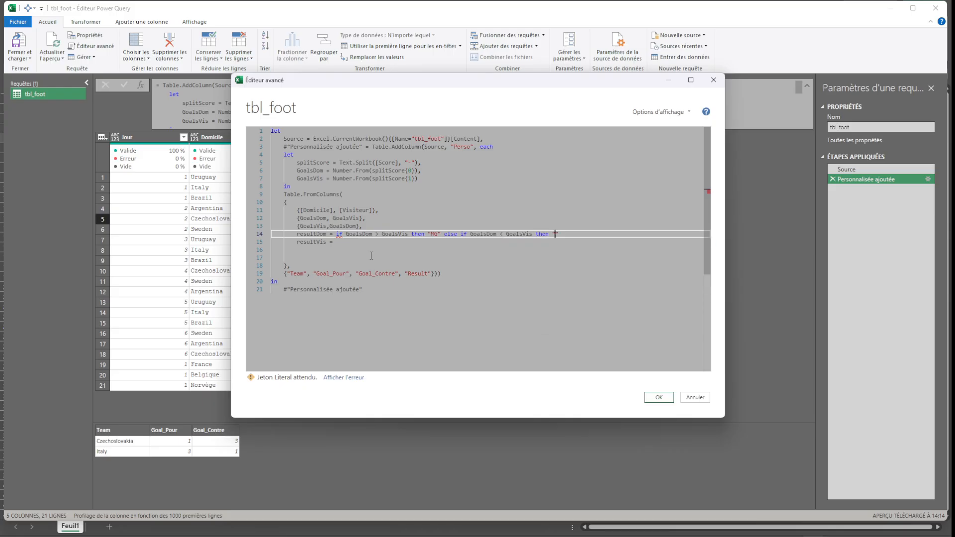
type("MP\" else")
type("\"MN\",")
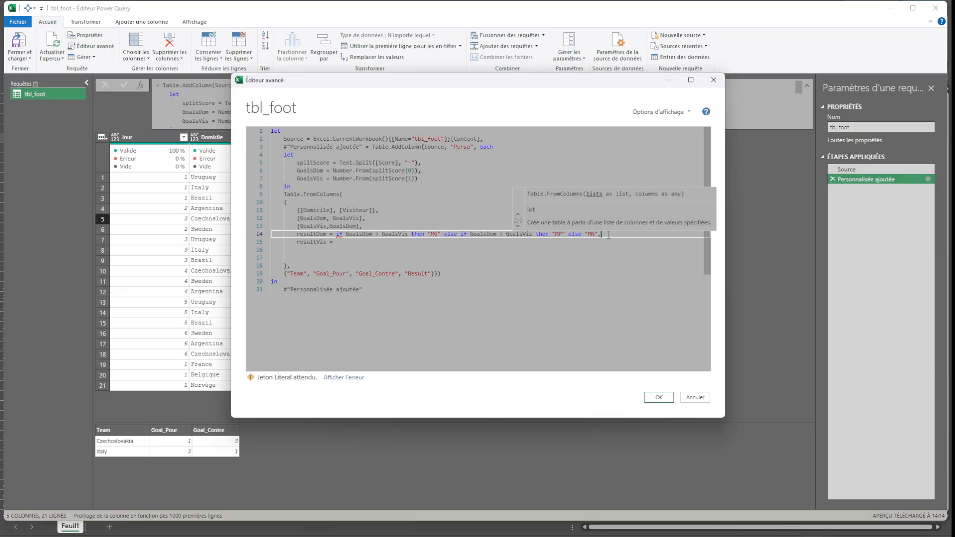
Copy the resultDom conditional expression, without its trailing comma, into the resultVis definition.
left_click_drag(597, 232, 336, 234)
key("ctrl+c")
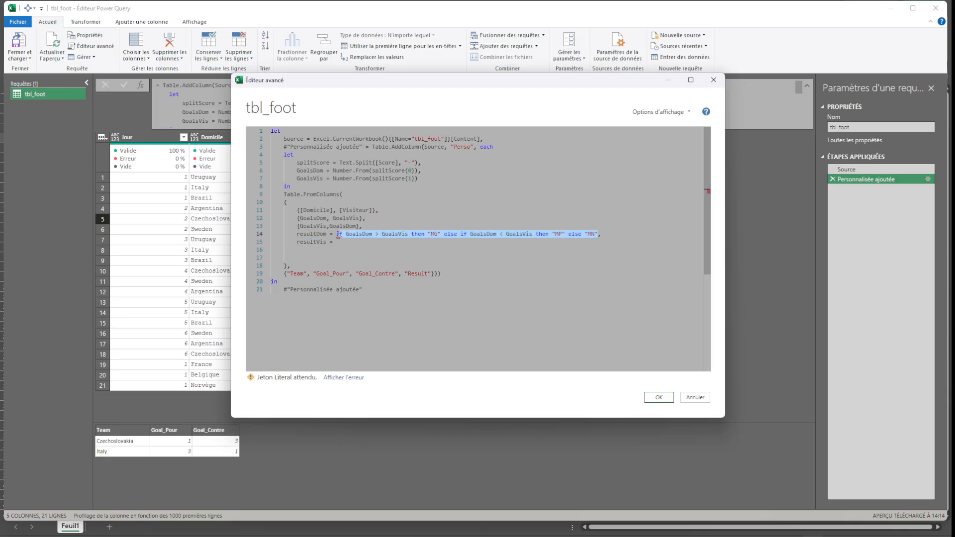
left_click(340, 240)
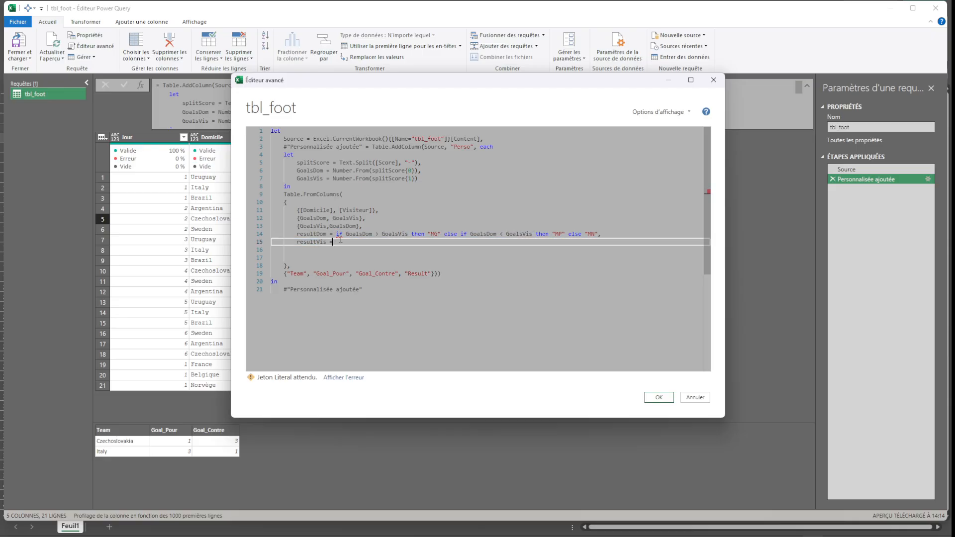
key("ctrl+v")
Reverse both comparisons in resultVis so "MG" uses GoalsDom < GoalsVis and "MP" uses GoalsDom > GoalsVis.
left_click(378, 241)
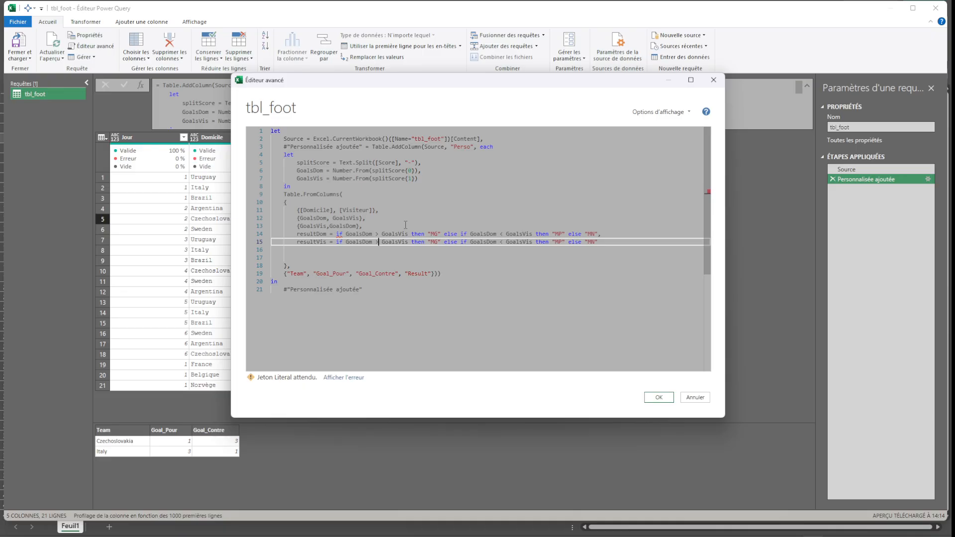
key("BackSpace")
type("<")
key("Right")
key("Right")
key("Right")
key("Right")
key("Right")
key("Right")
key("Right")
key("Right")
key("Right")
key("Right")
key("Right")
key("Right")
key("Right")
key("Right")
key("Right")
key("Right")
key("Left")
key("Left")
key("BackSpace")
type(">")
Move the resultDom and resultVis lines into the inner let block after GoalsVis, adding the separating comma and correcting the indentation.
left_click_drag(601, 243, 255, 239)
key("ctrl+c")
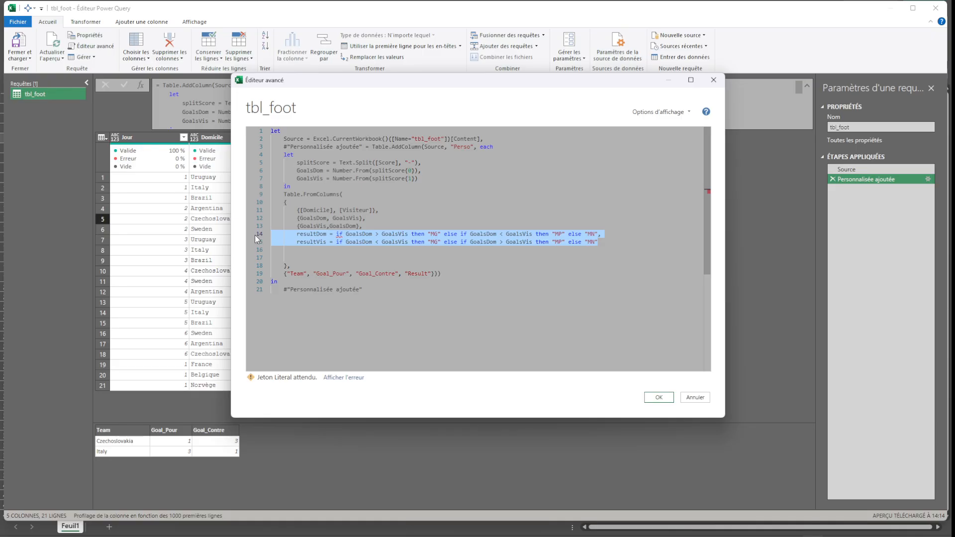
key("Delete")
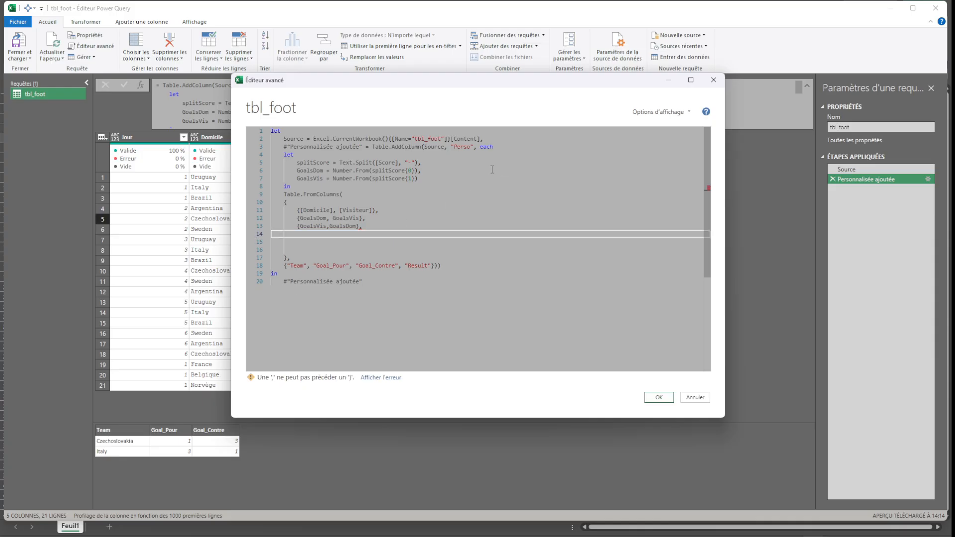
left_click(457, 177)
type(",")
key("Return")
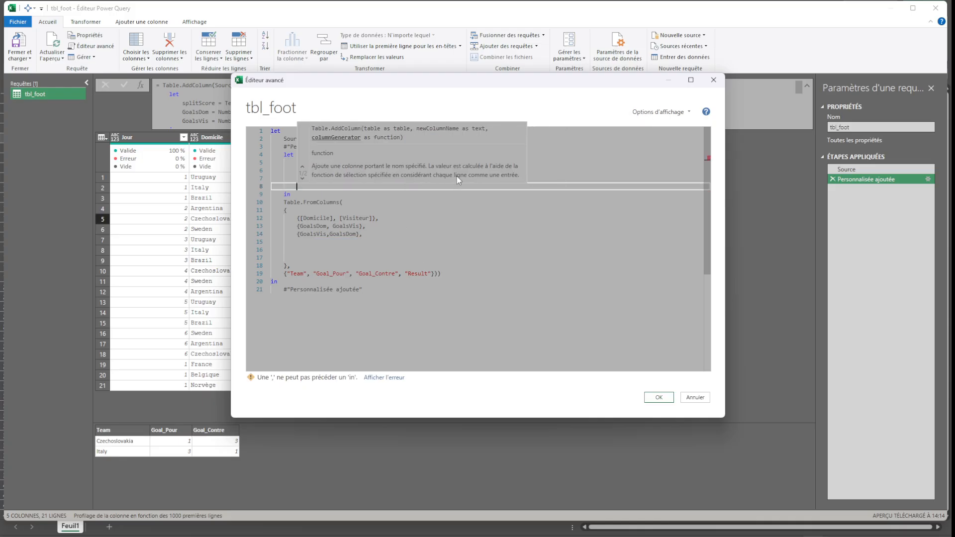
key("ctrl+v")
left_click(324, 186)
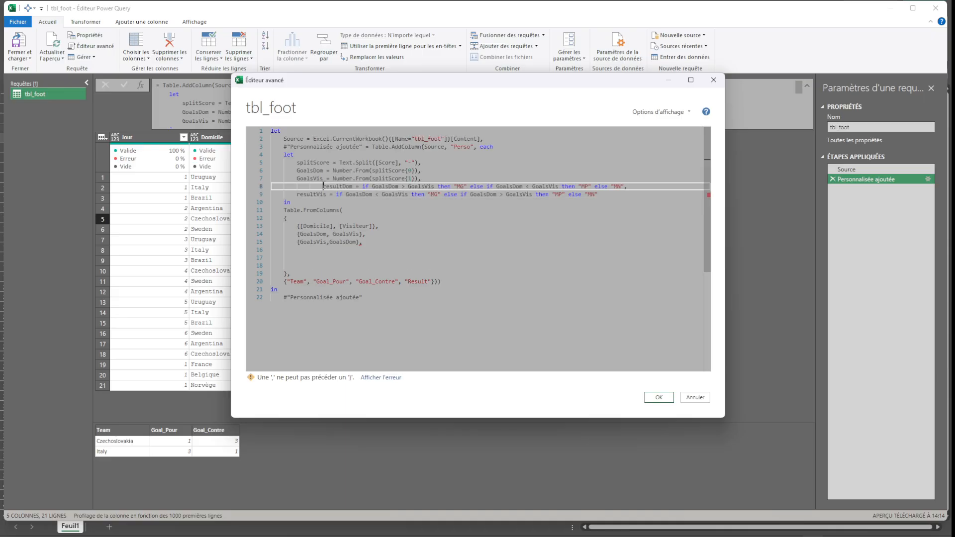
key("BackSpace")
key("BackSpace")
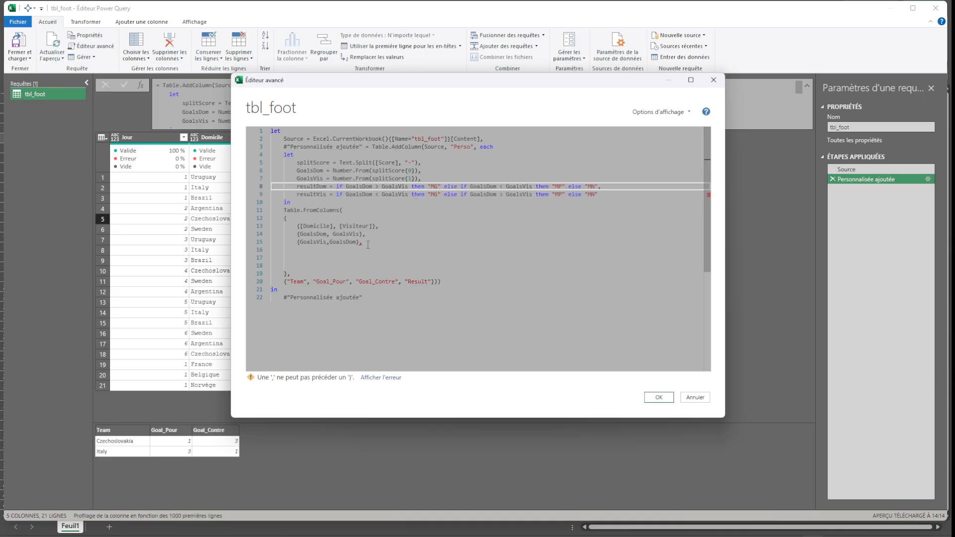
Add the list {resultDom, resultVis} as the fourth column of Table.FromColumns, below {GoalsVis,GoalsDom}, and apply the query code.
left_click(369, 242)
key("Return")
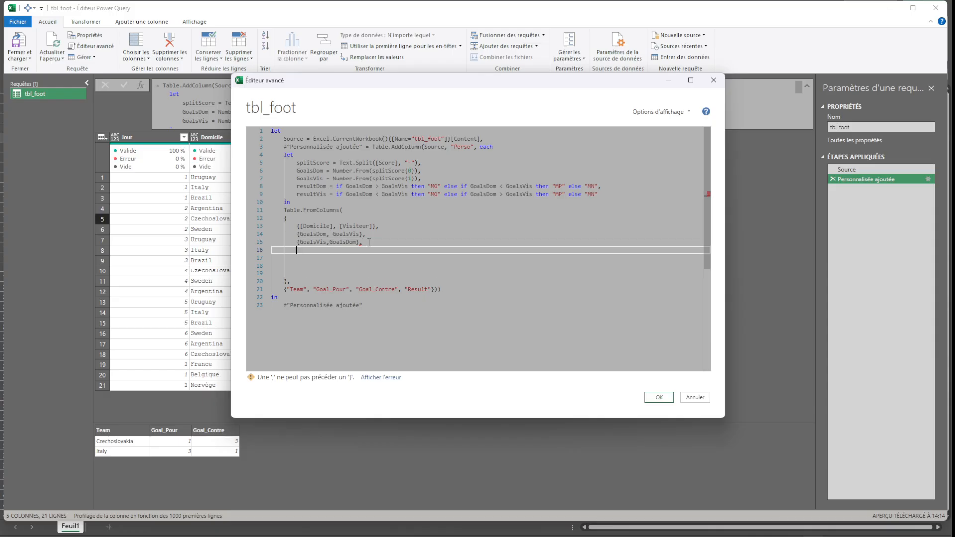
type("{")
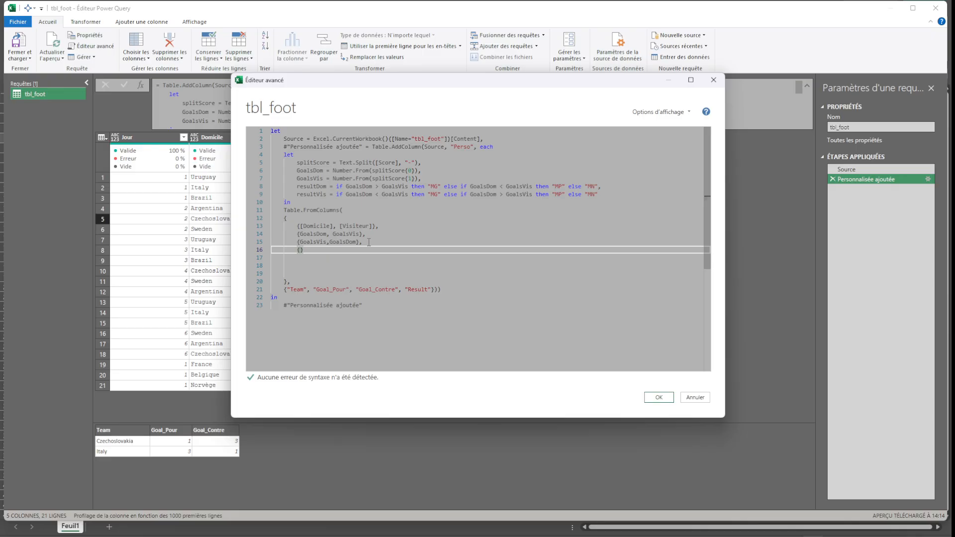
type("resul")
key("Tab")
type(", resul")
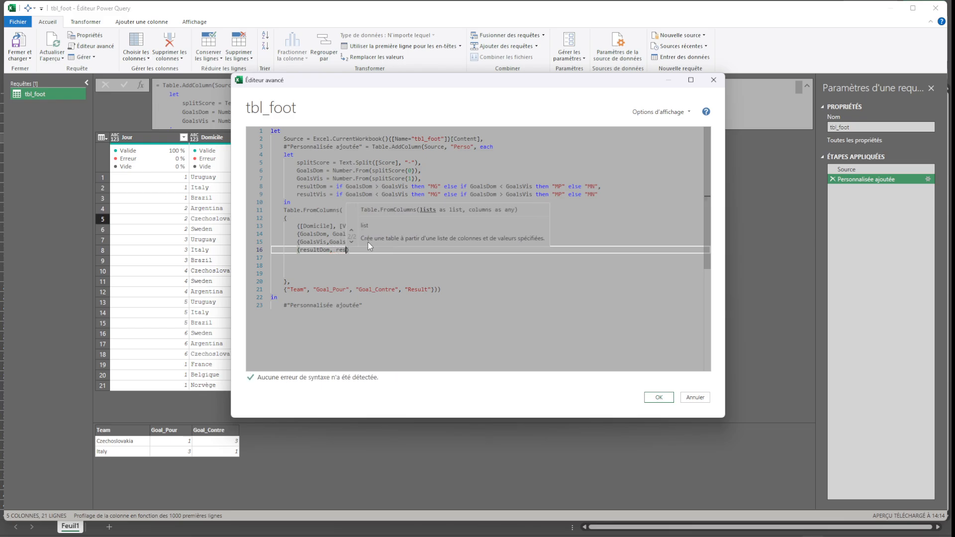
key("Down")
key("Tab")
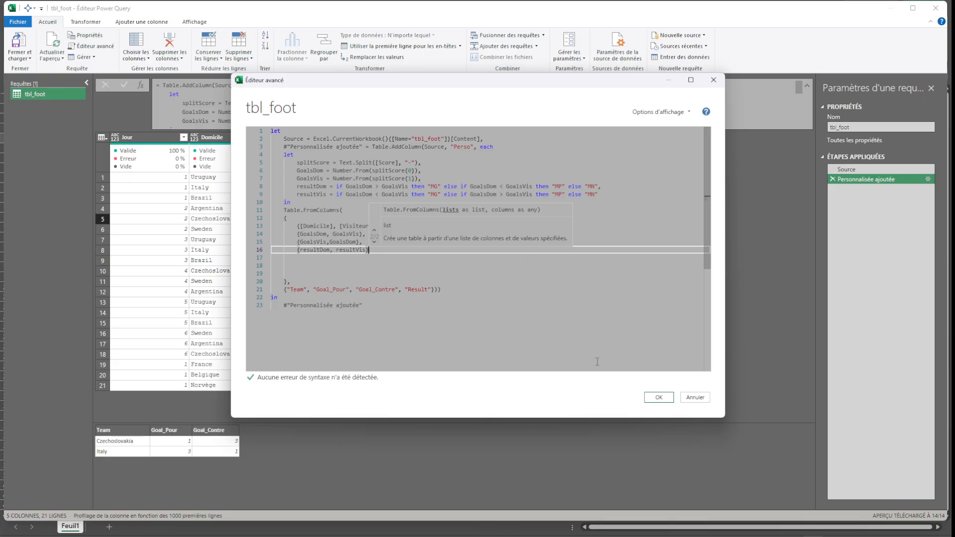
left_click(659, 397)
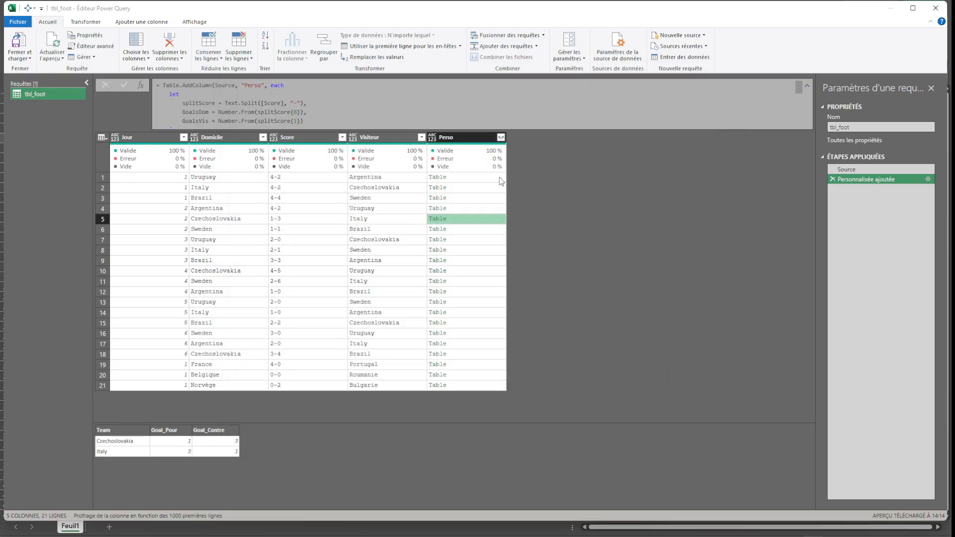
Preview the nested Perso tables in rows 1, 5 and 15 to check the Result value for each team.
left_click(465, 177)
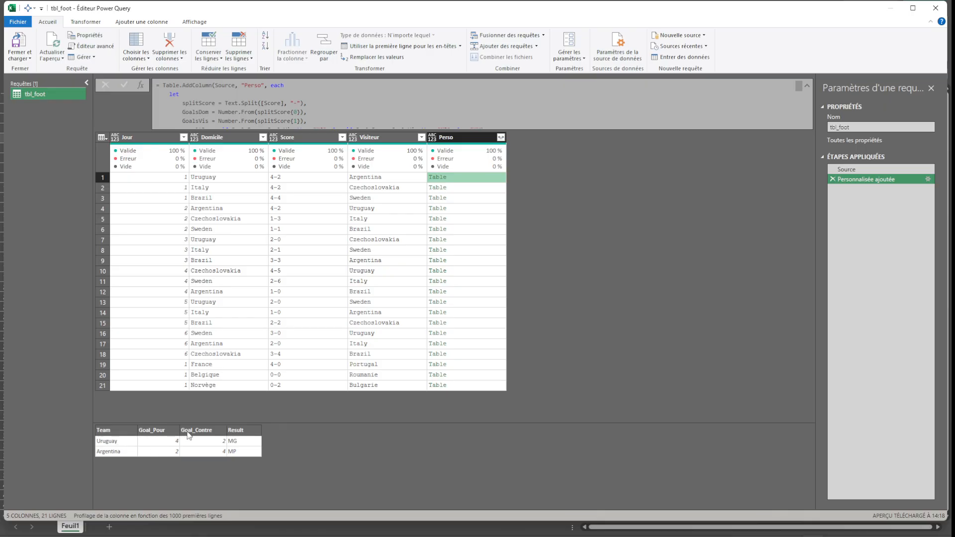
left_click(241, 443)
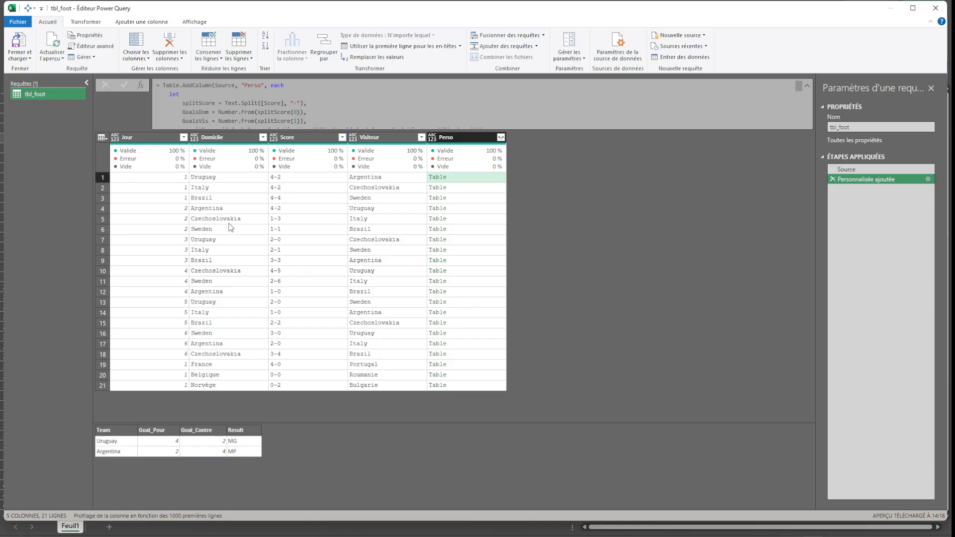
left_click(470, 218)
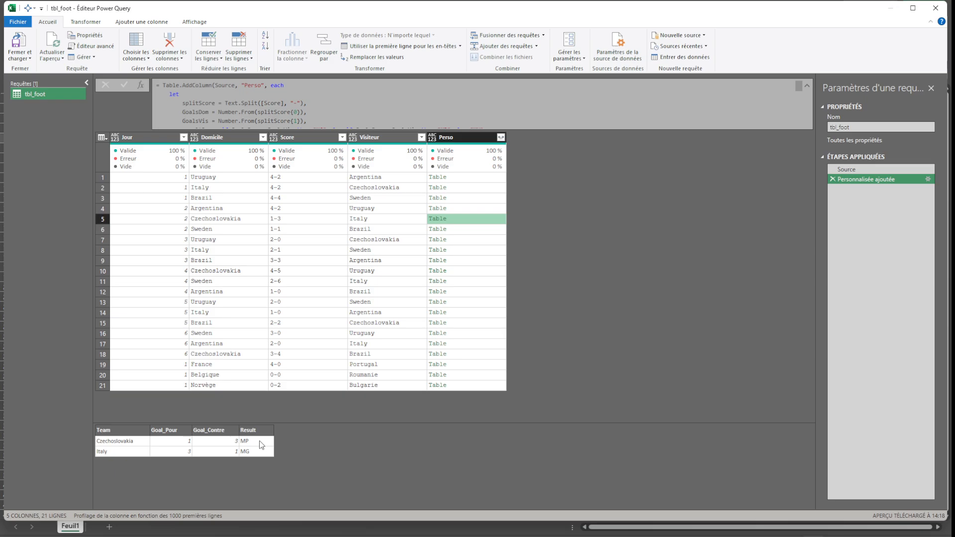
left_click(261, 454)
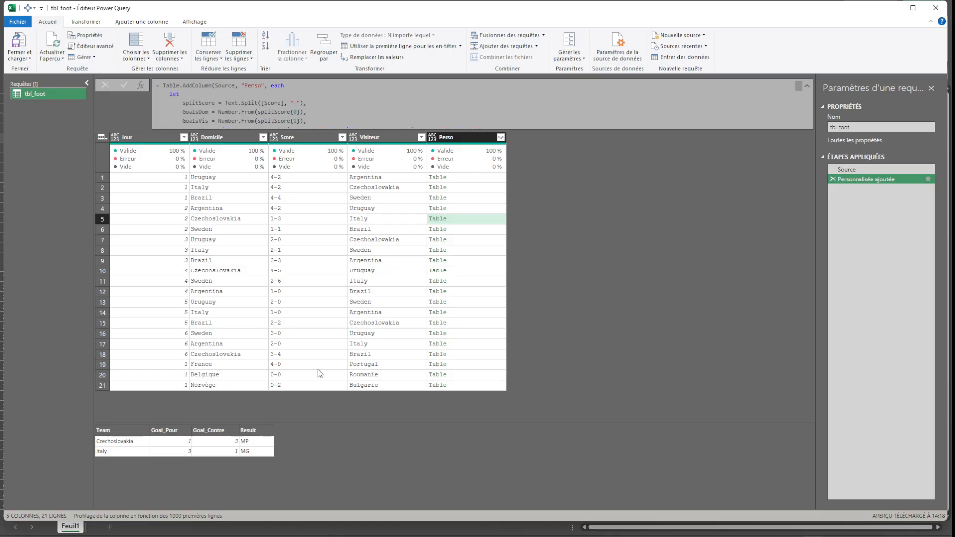
left_click(466, 323)
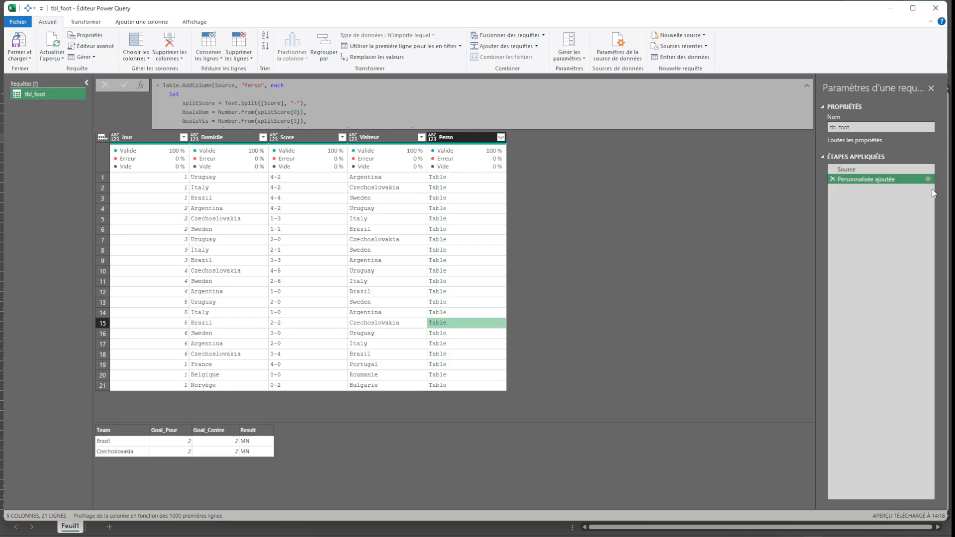
Rename the applied step "Personnalisée ajoutée" to TblResult.
left_click(865, 183)
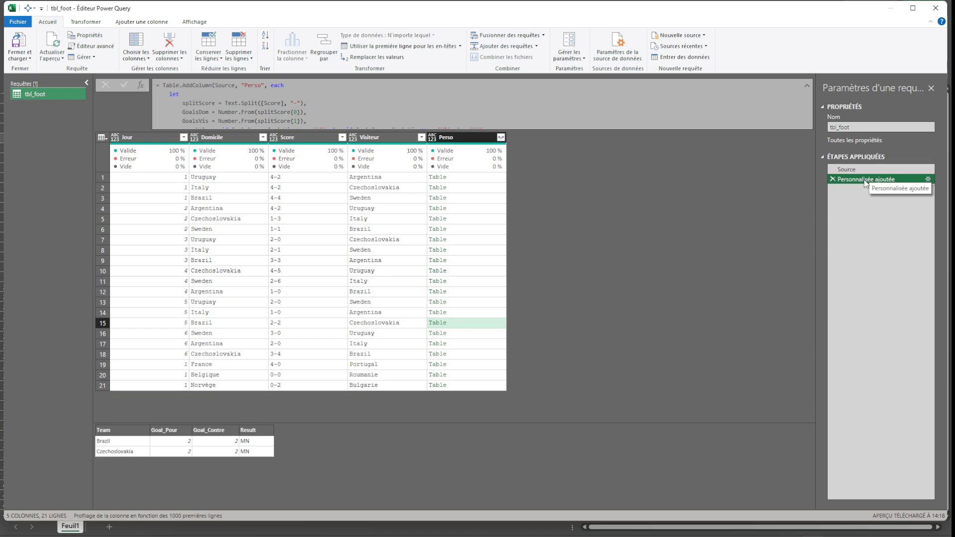
left_click(865, 180)
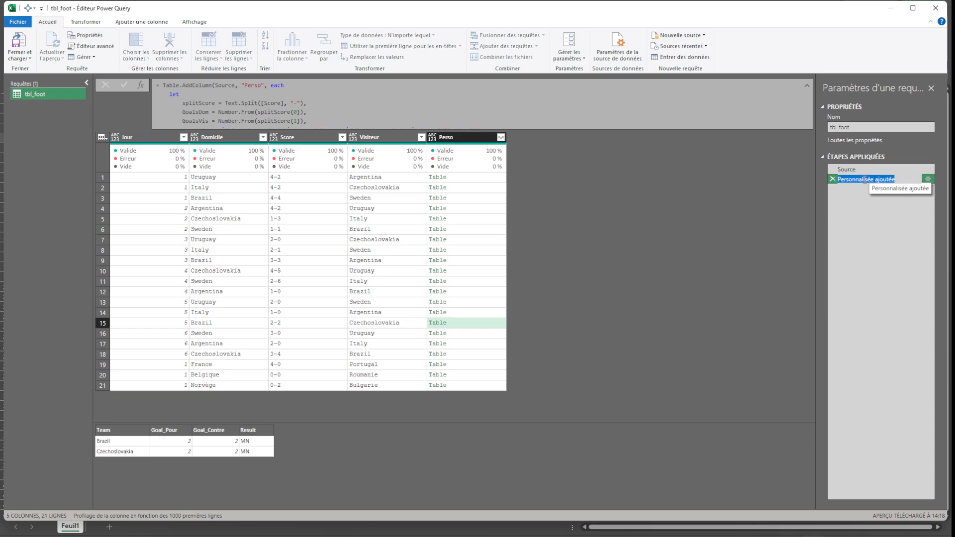
type("TblResult")
key("Return")
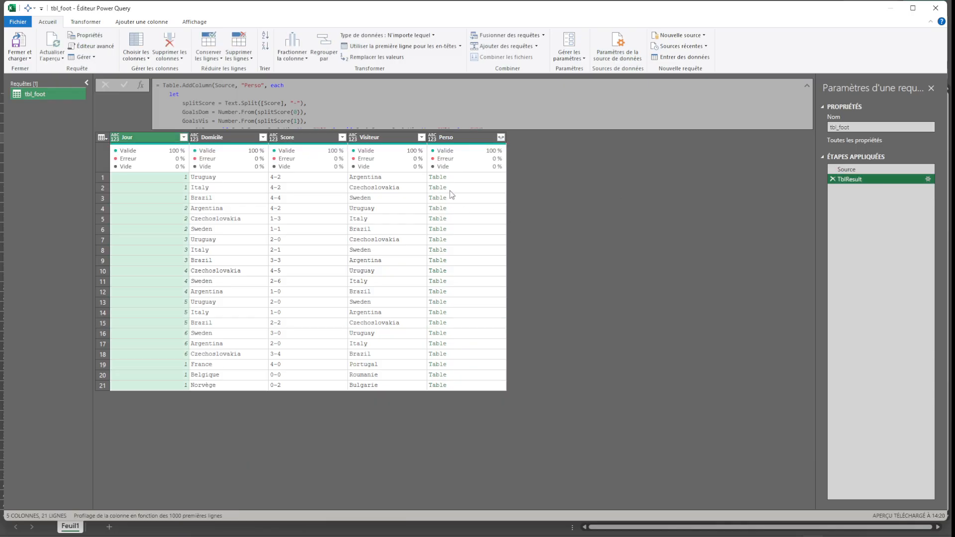
Remove the Domicile, Score and Visiteur columns and rename the resulting applied step to DelCol.
left_click(243, 138)
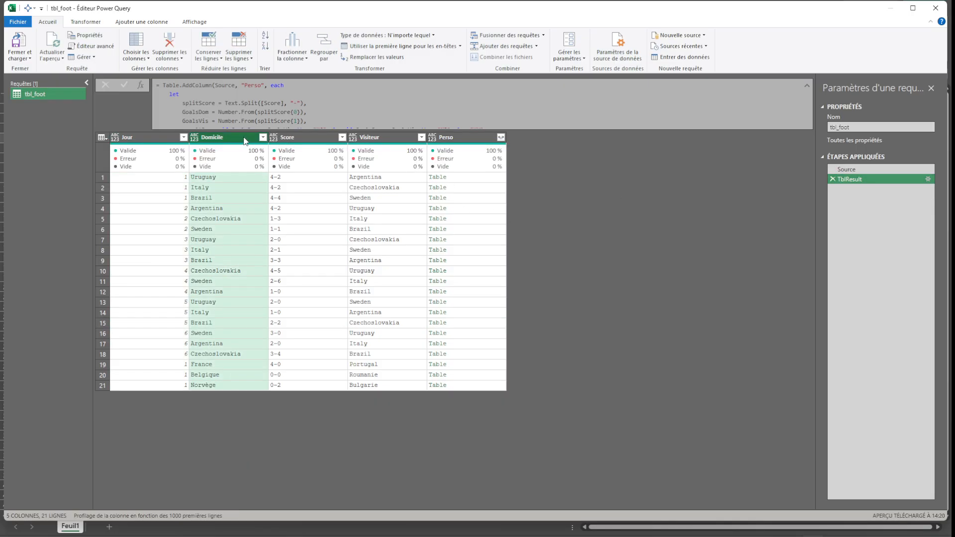
left_click(292, 137, "shift")
left_click(378, 141, "shift")
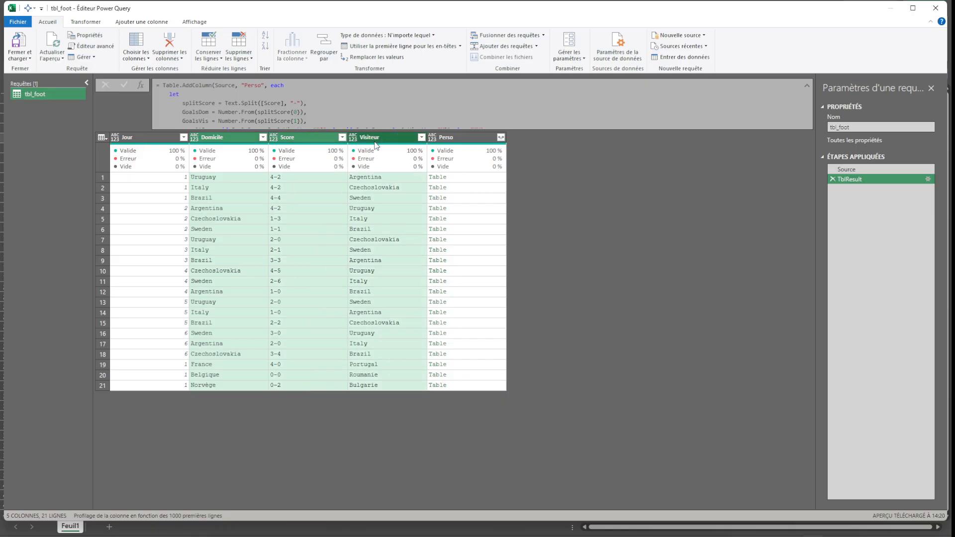
right_click(379, 140)
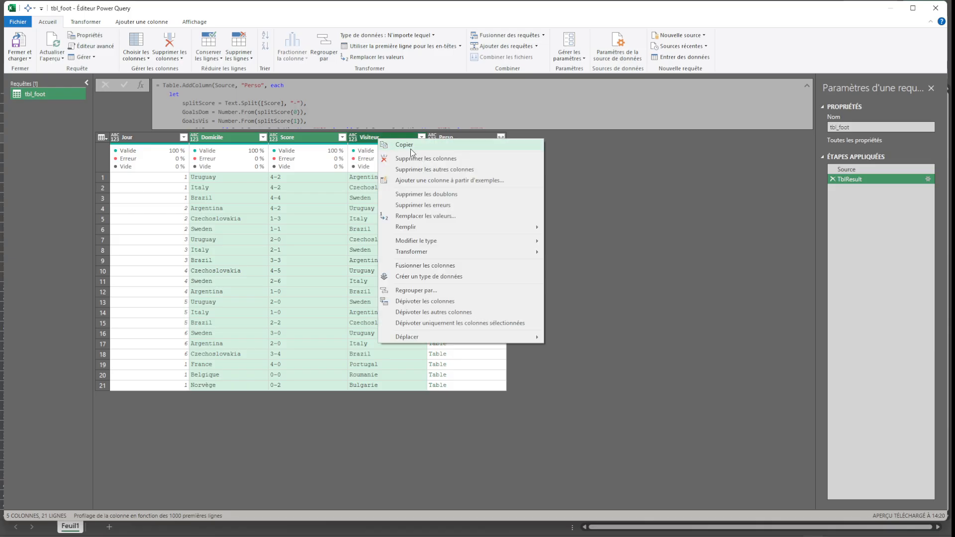
left_click(418, 160)
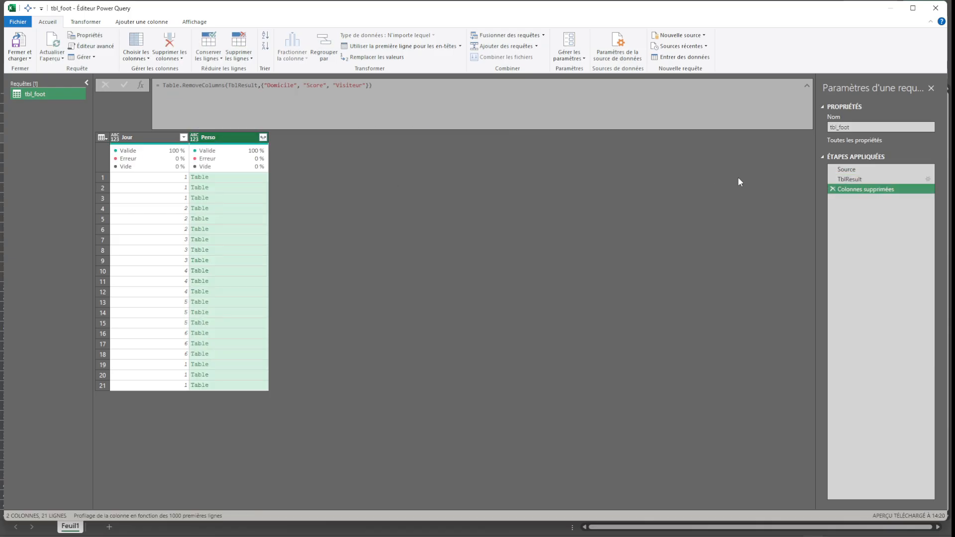
double_click(847, 190)
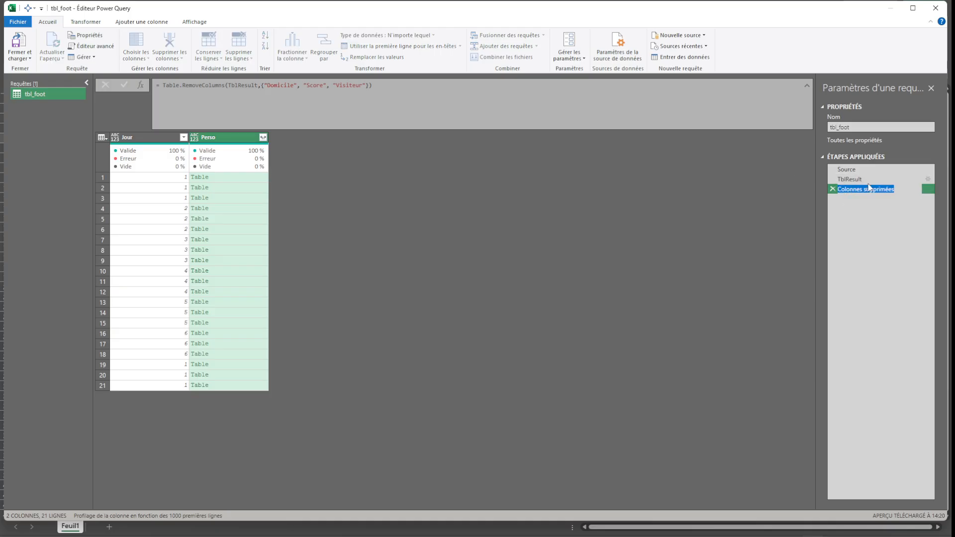
type("DelCol")
key("Return")
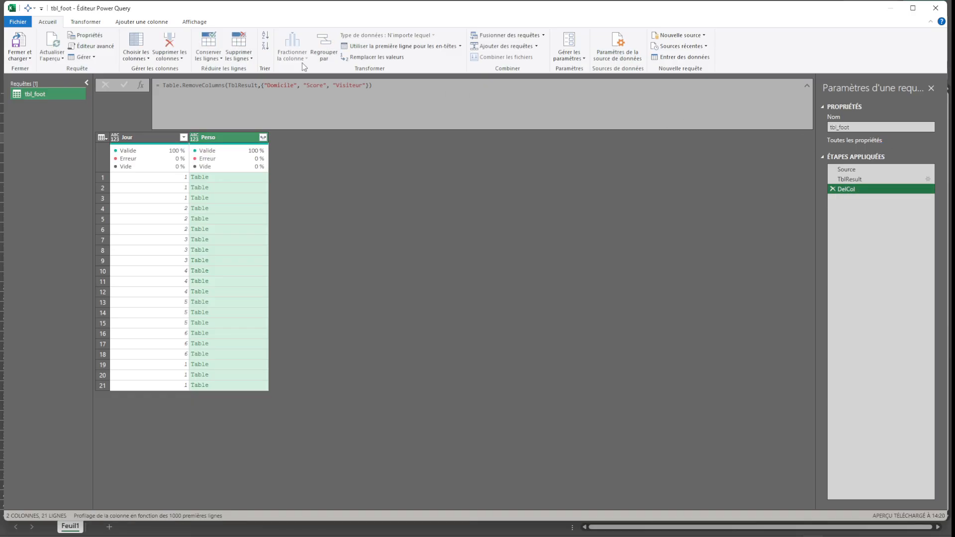
Expand the Perso column into Team, Goal_Pour, Goal_Contre and Result without using the original column name as prefix.
left_click(262, 137)
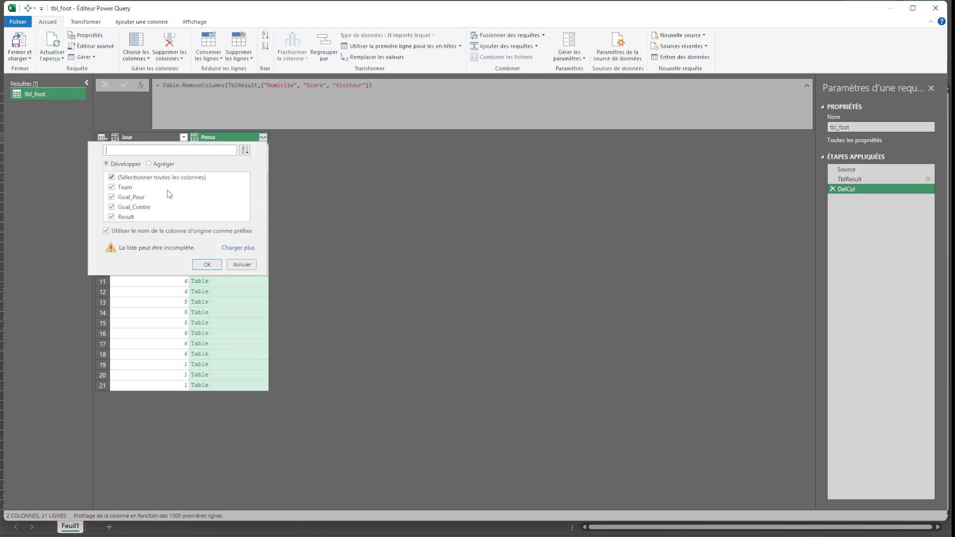
left_click(106, 231)
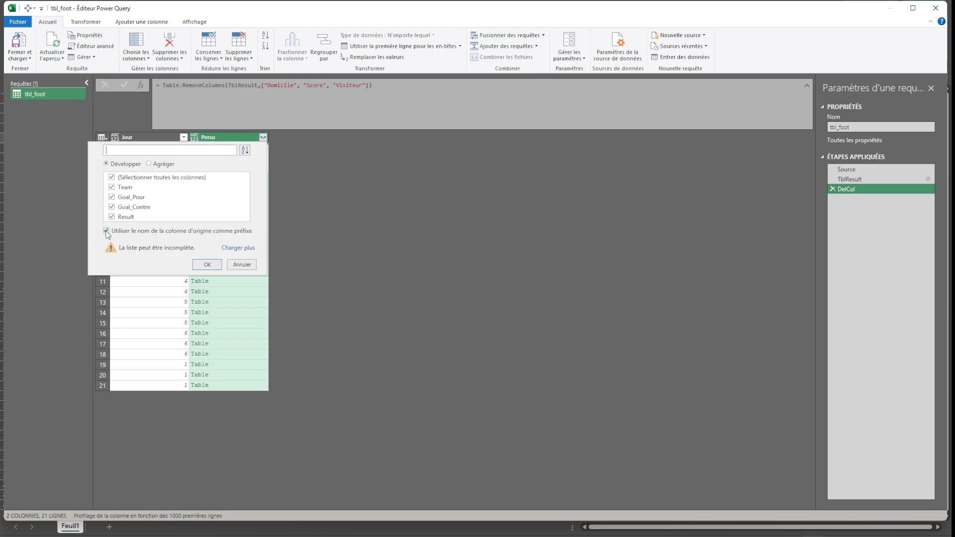
left_click(207, 264)
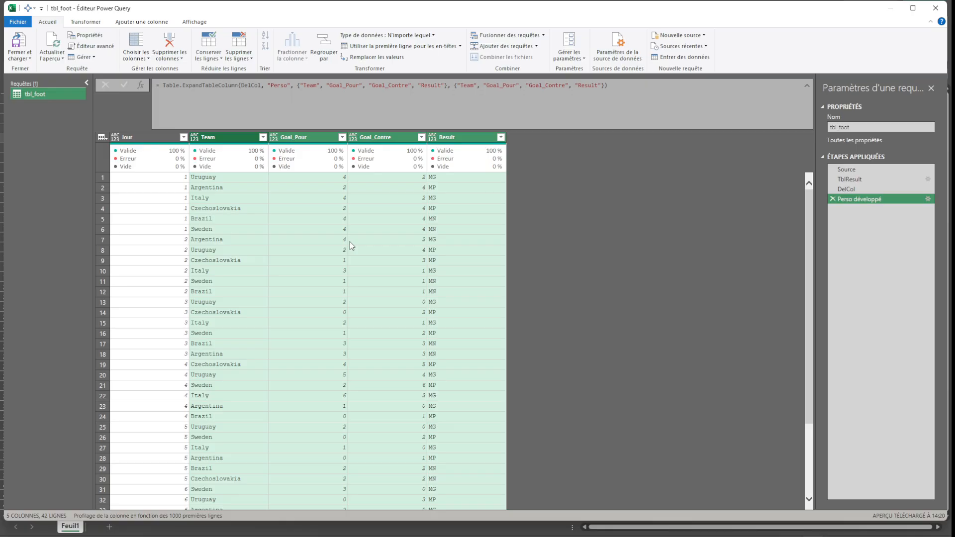
Examine the expanded rows, comparing each team's Goal_Pour and Goal_Contre values with its Result across the match days.
left_click(196, 187)
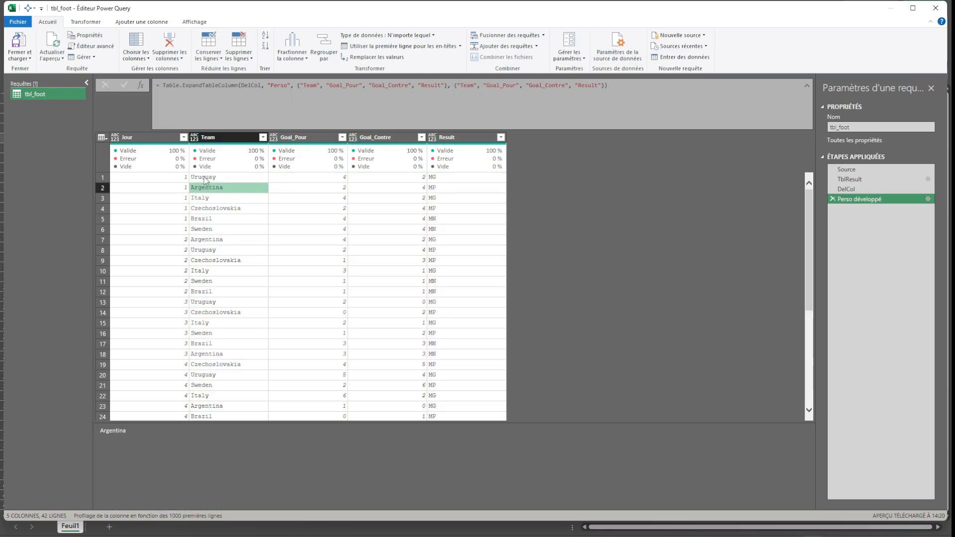
left_click(204, 177)
left_click(208, 186)
left_click(315, 177)
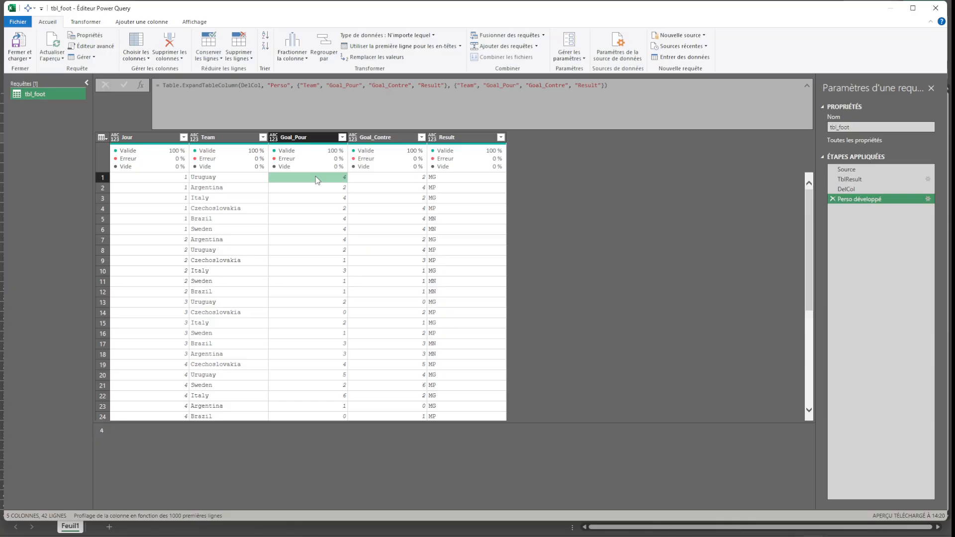
left_click(370, 177)
left_click(461, 177)
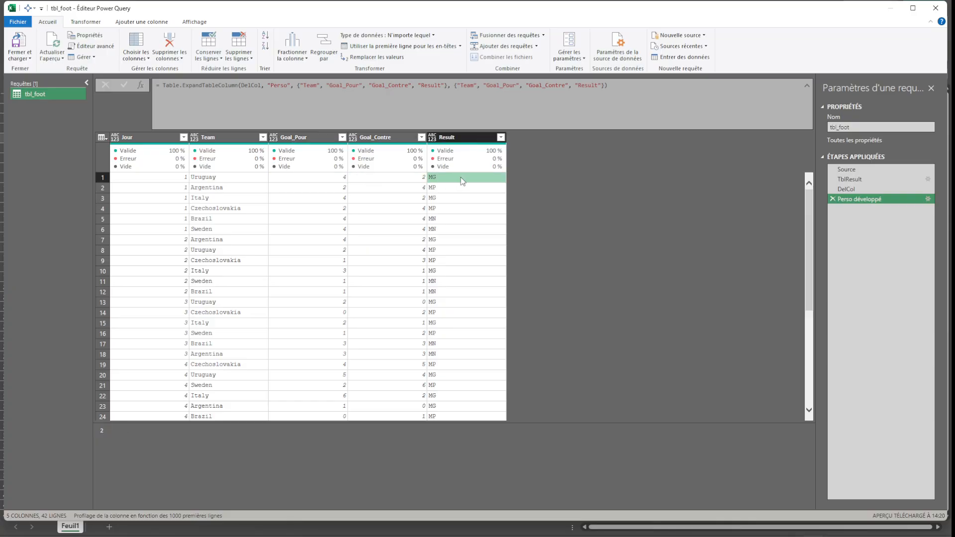
left_click(290, 191)
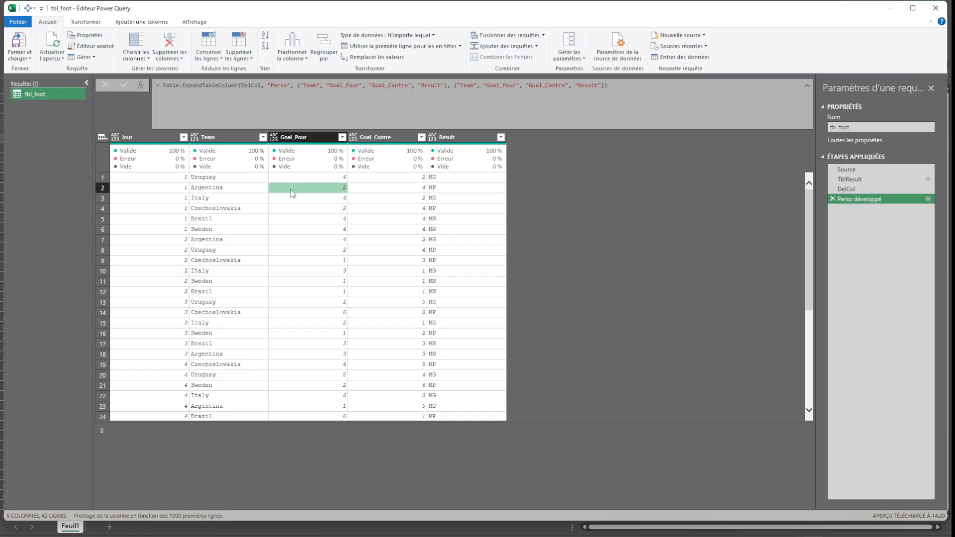
left_click(362, 190)
left_click(457, 189)
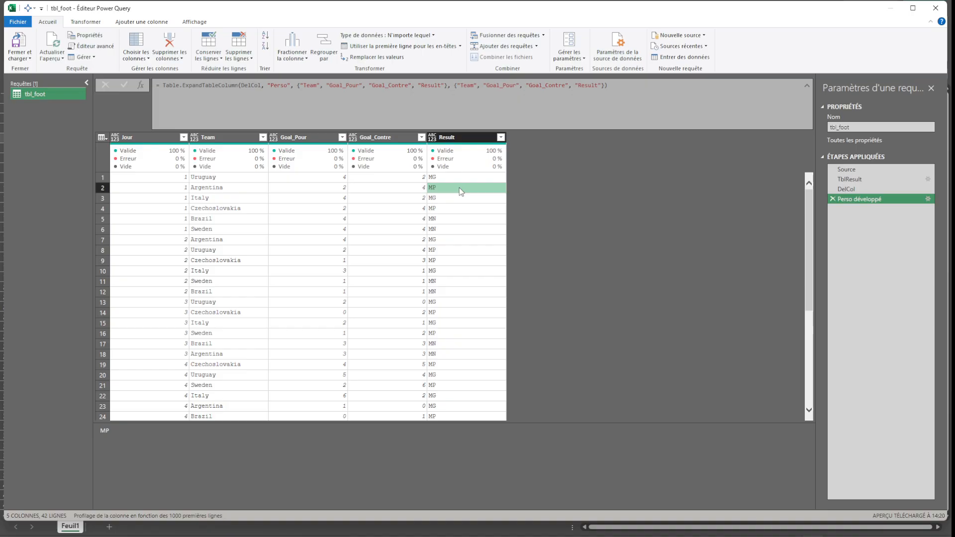
left_click(235, 263)
left_click(471, 262)
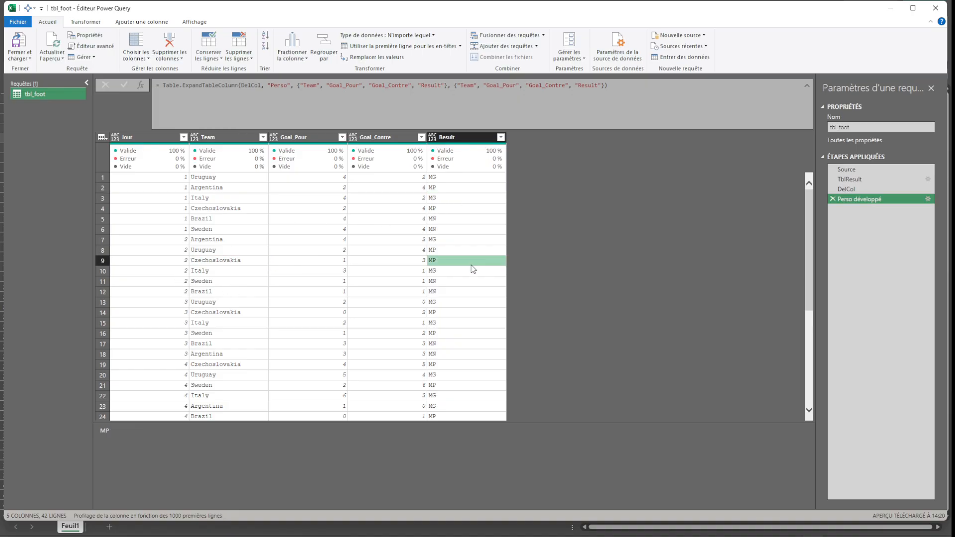
left_click(471, 272)
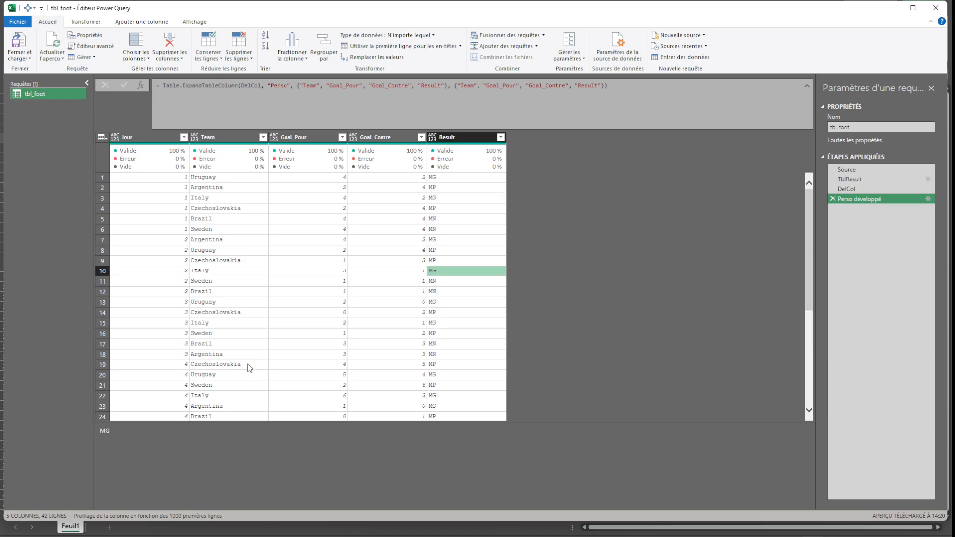
scroll(247, 368, "down", 3)
scroll(255, 359, "down", 2)
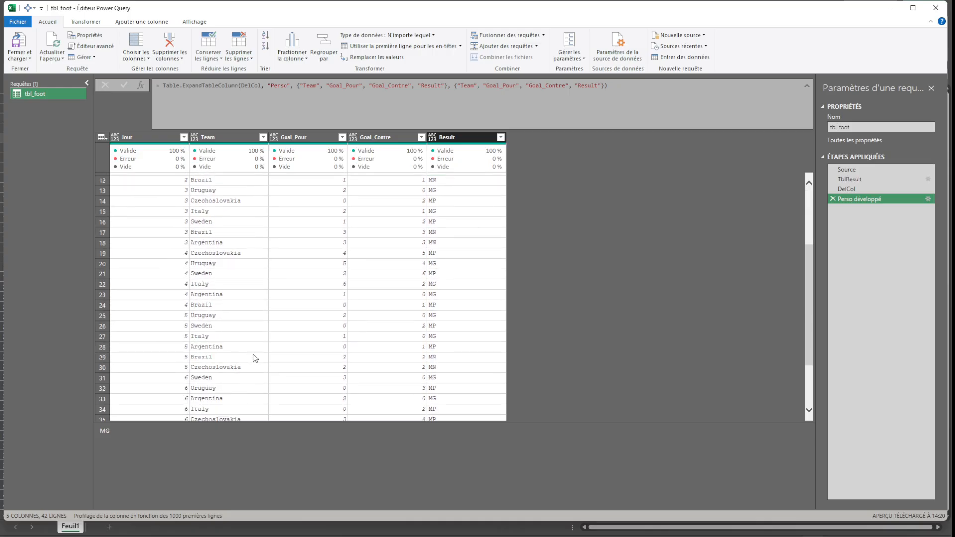
scroll(256, 354, "up", 2)
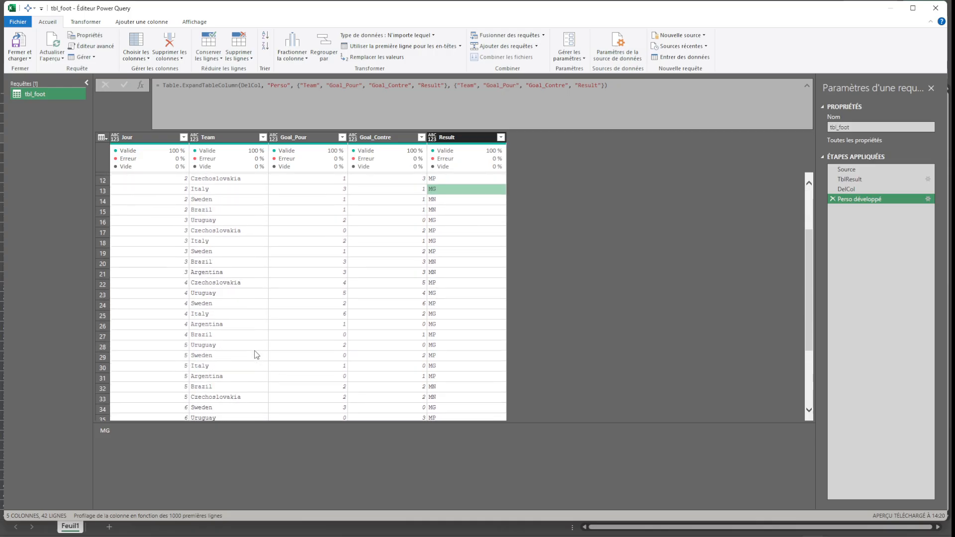
left_click(245, 274)
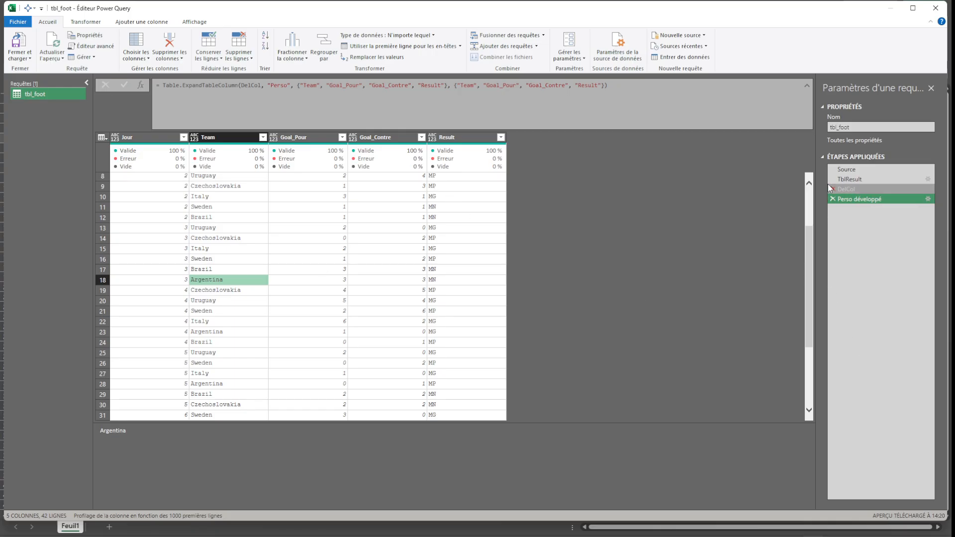
Rename the applied step "Perso développé" to Expand.
left_click(849, 201)
left_click(849, 199)
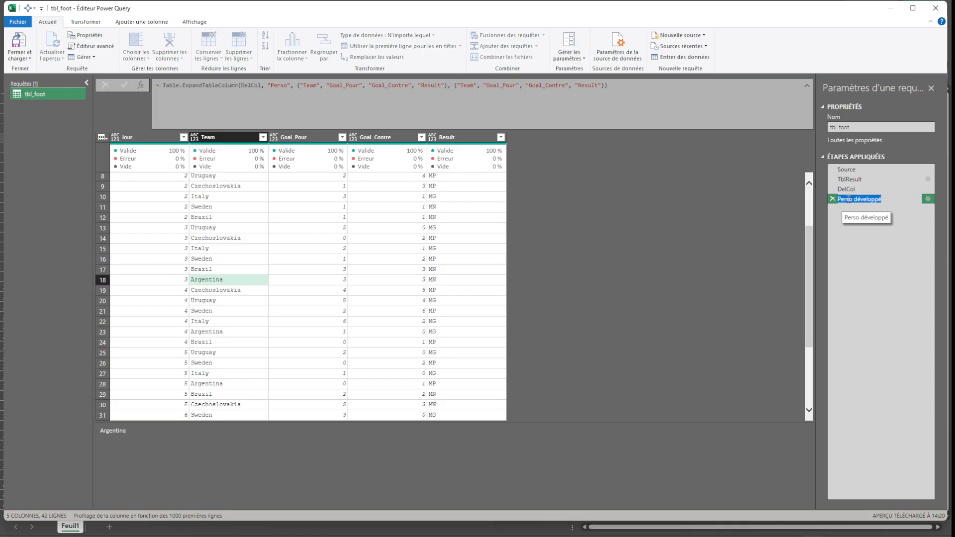
type("Expand")
key("Return")
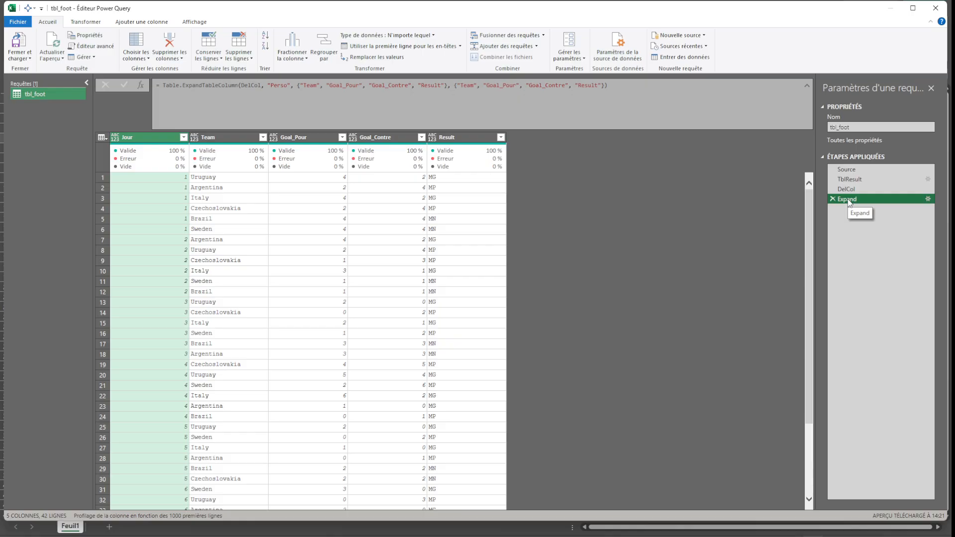
Set the data type of the Goal_Pour and Goal_Contre columns to whole number (Nombre entier).
left_click(317, 142)
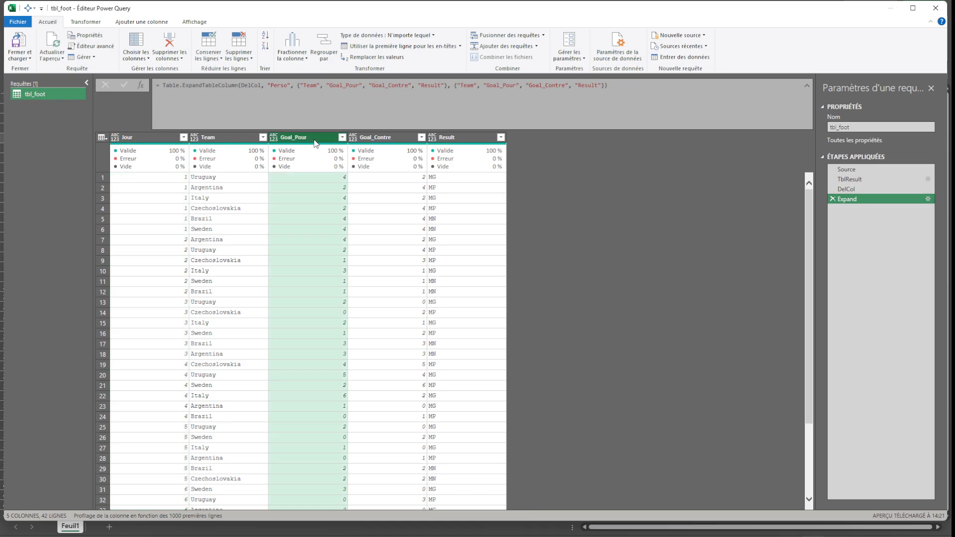
left_click(375, 138, "ctrl")
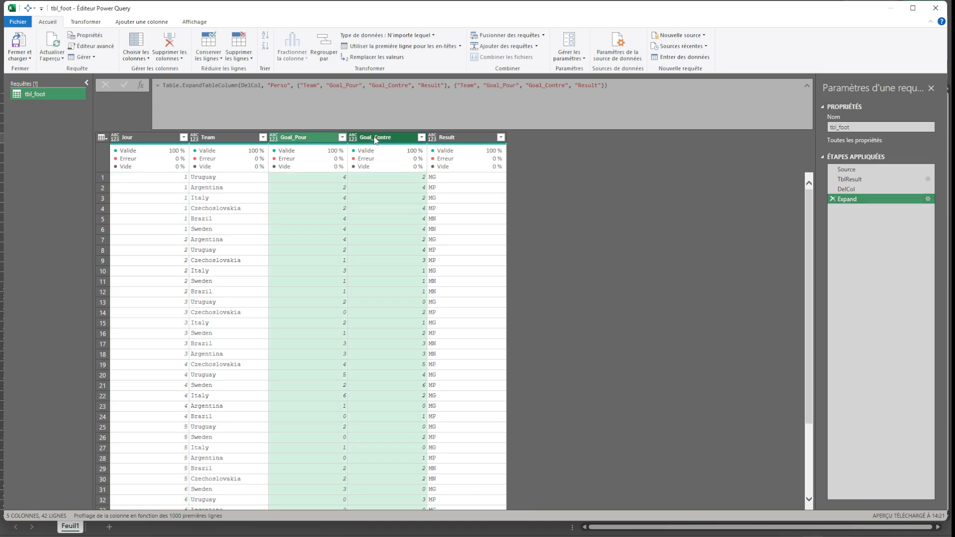
left_click(432, 36)
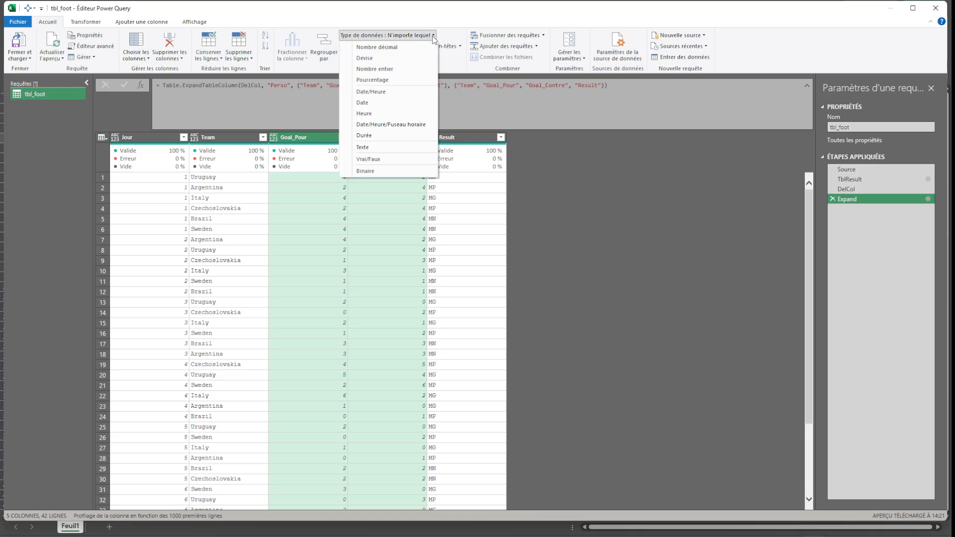
left_click(377, 68)
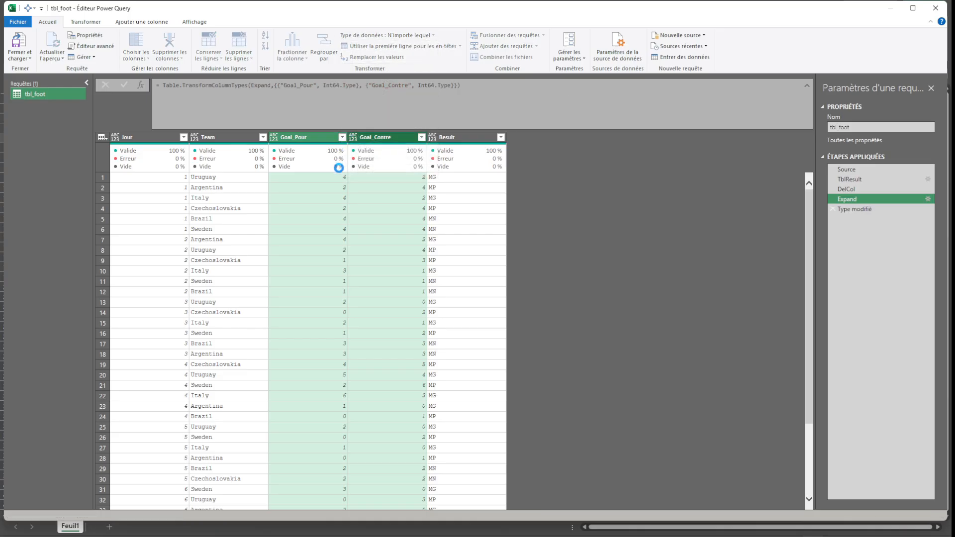
Rename the applied step "Type modifié" to TypeModif.
double_click(879, 209)
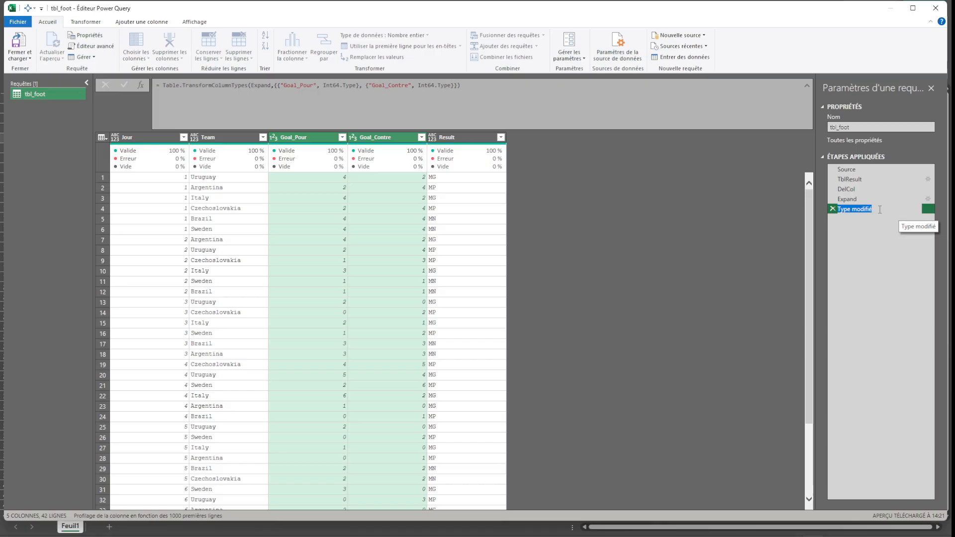
type("Type")
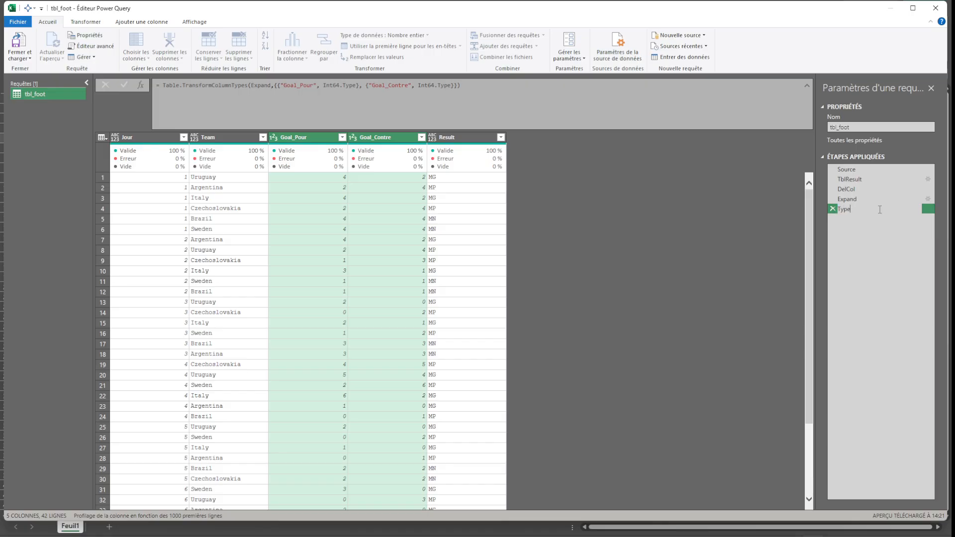
type("Modif")
key("Return")
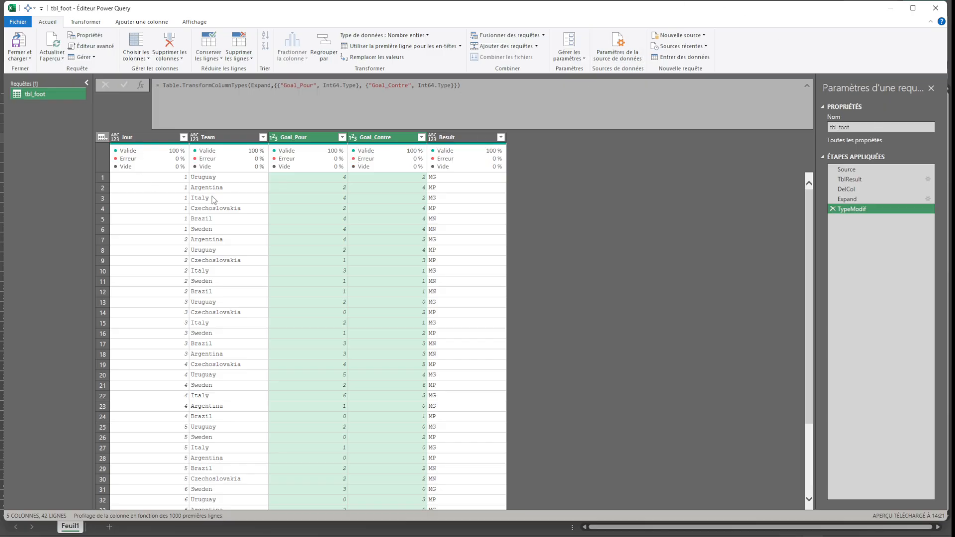
Group the rows by Team with a row count (Compter les lignes) in a new column named MJ.
left_click(214, 178)
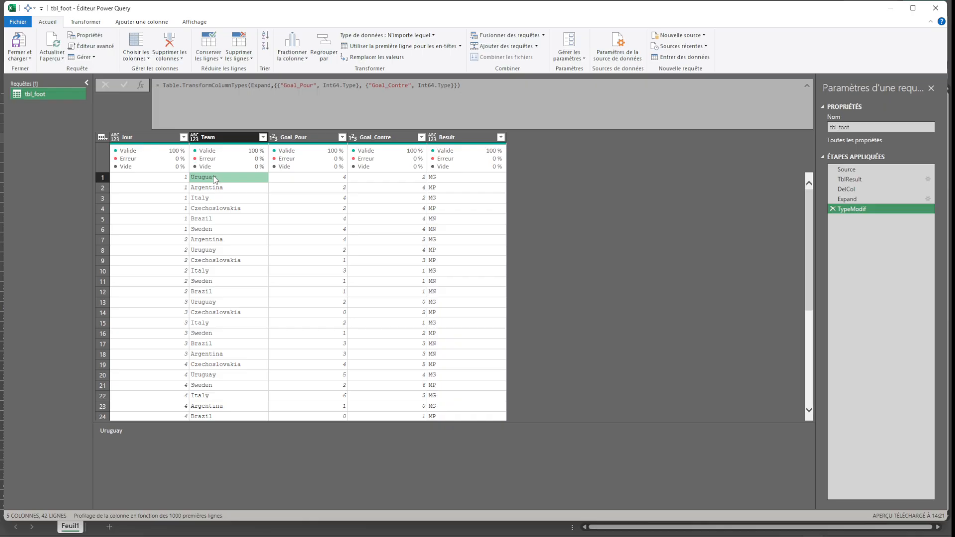
left_click(211, 251)
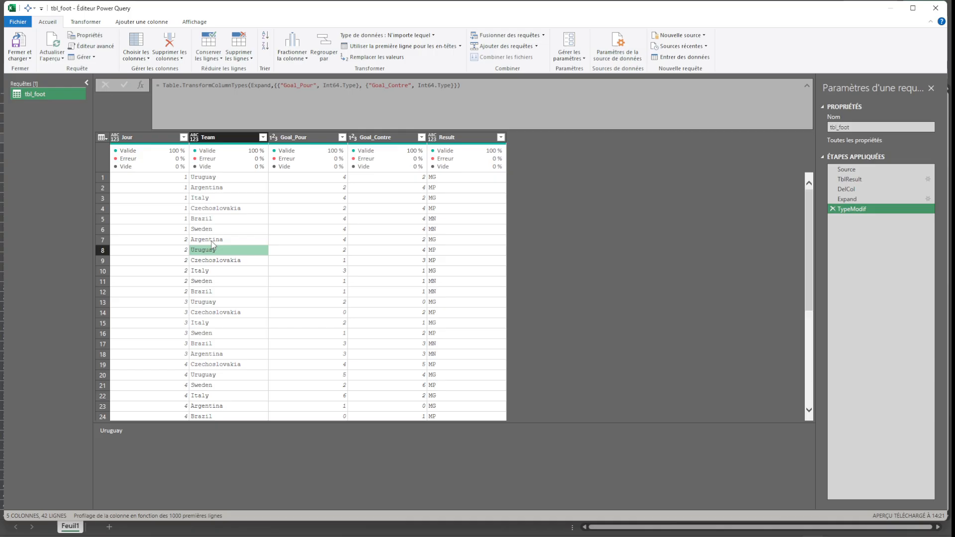
left_click(218, 302)
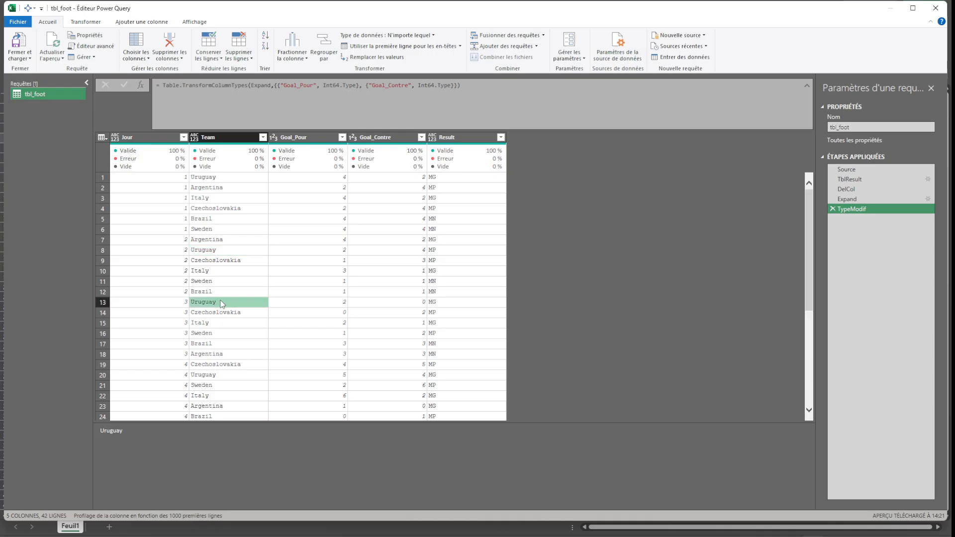
left_click(223, 138)
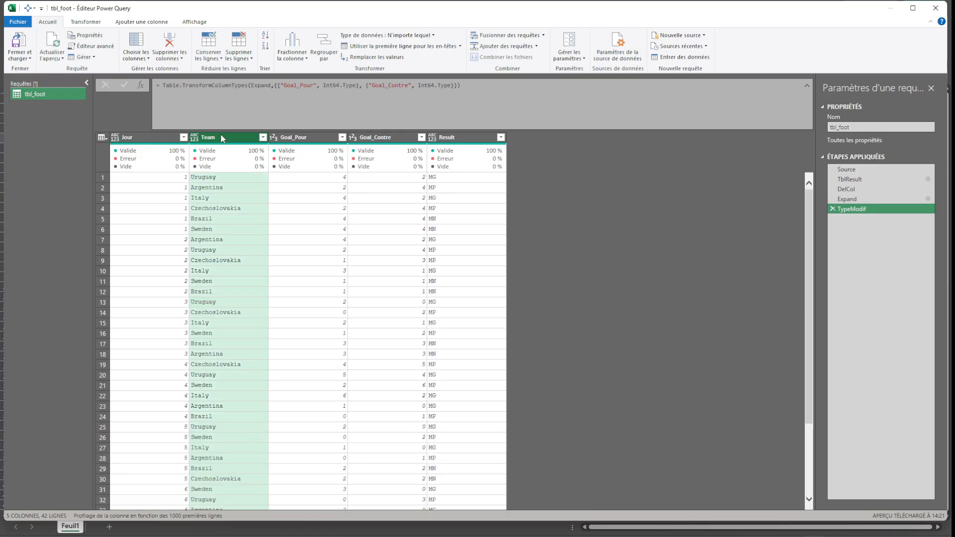
left_click(323, 47)
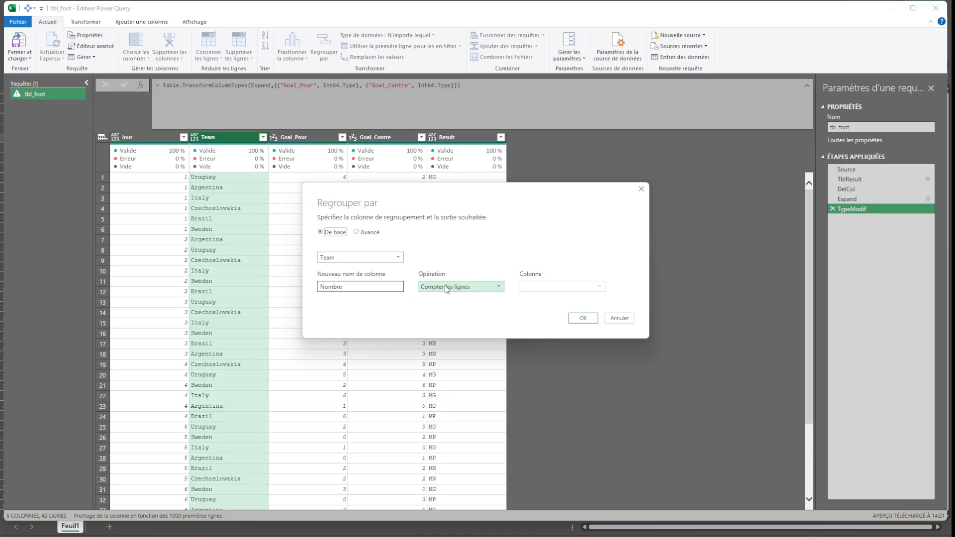
double_click(376, 286)
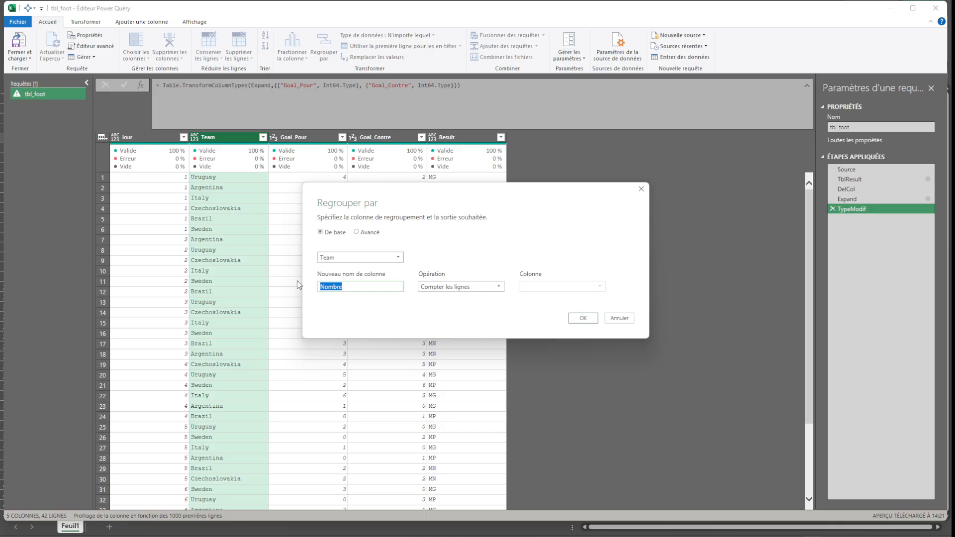
type("MJ")
left_click(586, 319)
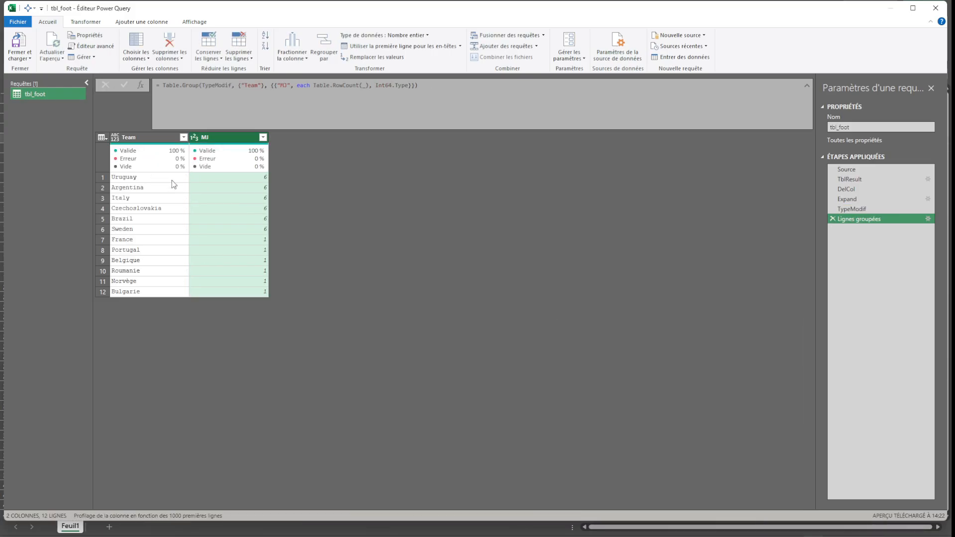
left_click(249, 178)
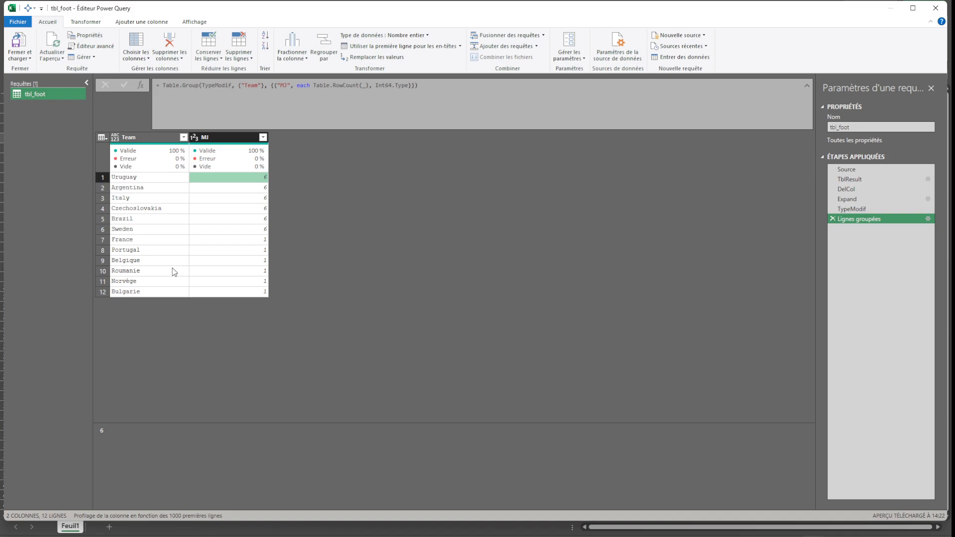
left_click(94, 47)
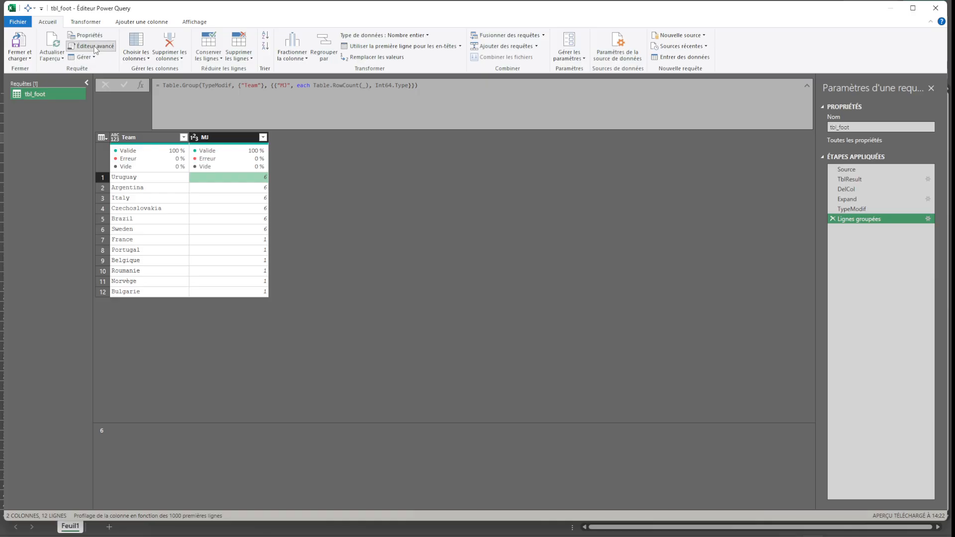
scroll(374, 327, "down", 2)
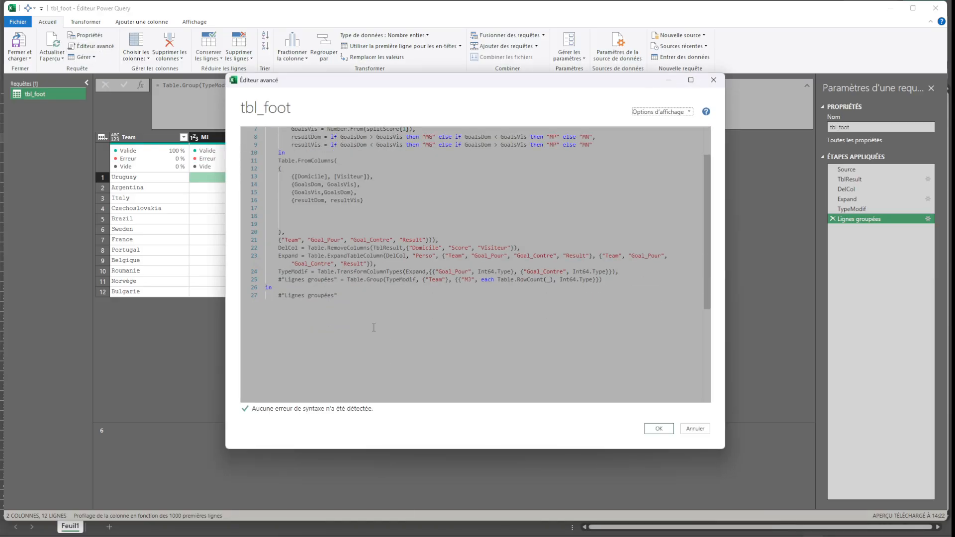
left_click(663, 430)
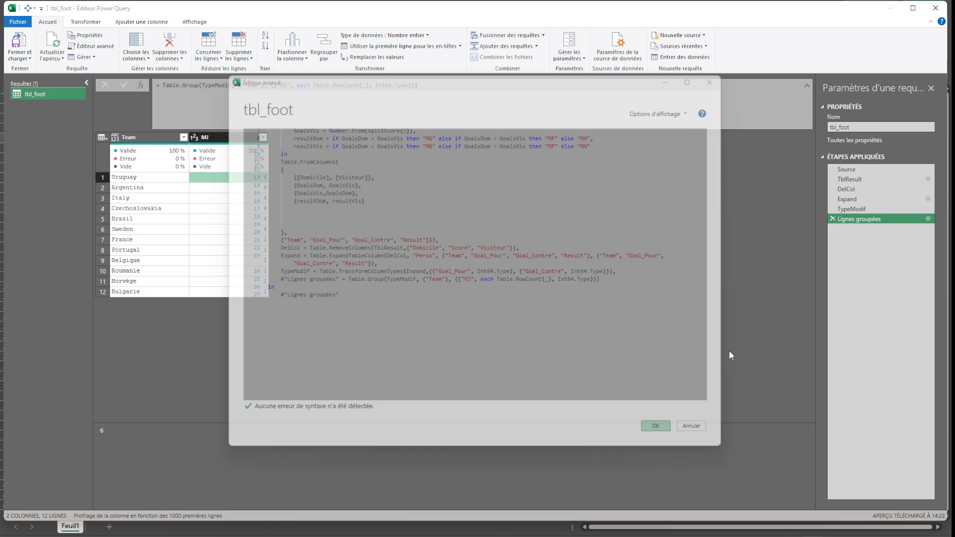
Rename the applied step "Lignes groupées" to Grouped.
left_click(856, 224)
left_click(854, 223)
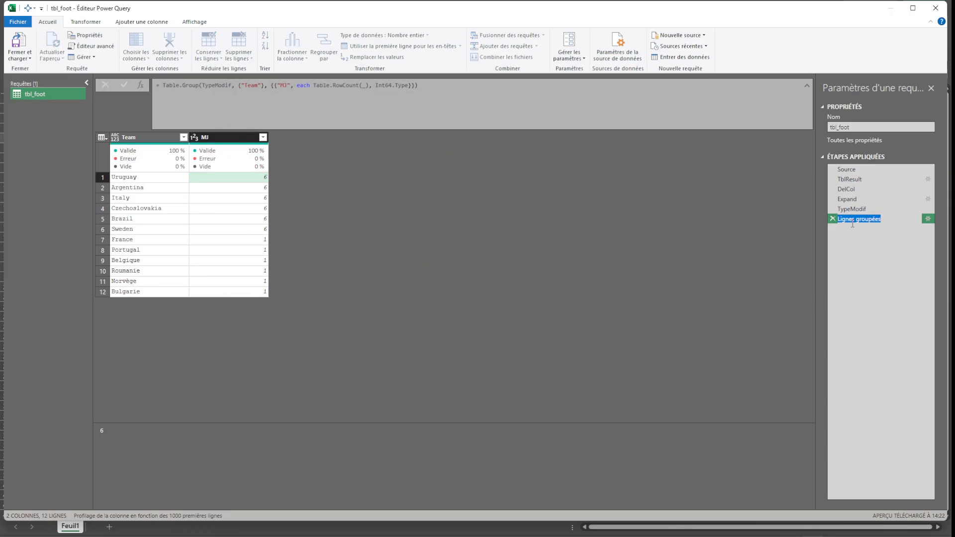
type("g")
key("BackSpace")
type("Grouped")
key("Return")
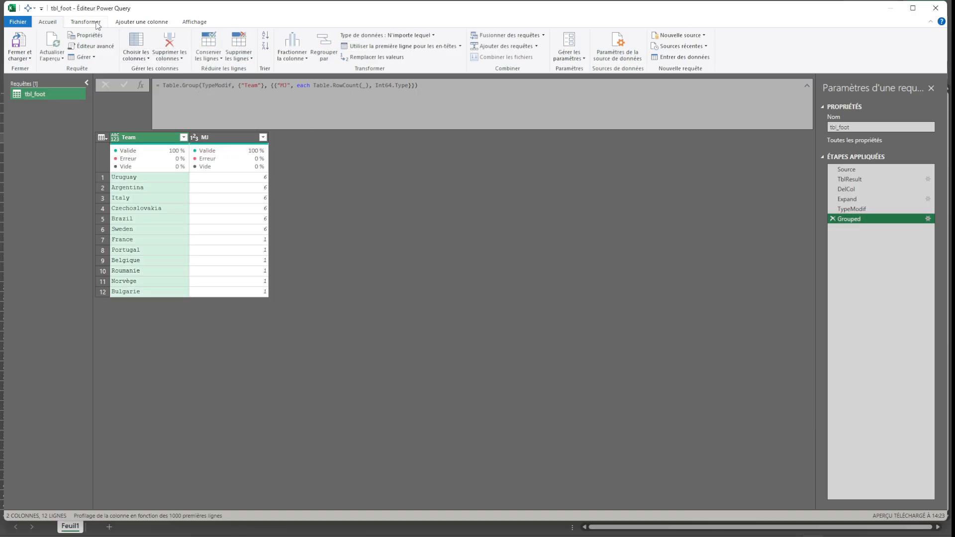
In the query's M code, split the Grouped step's aggregation list onto separate indented lines, with the MJ aggregation on its own line.
left_click(96, 46)
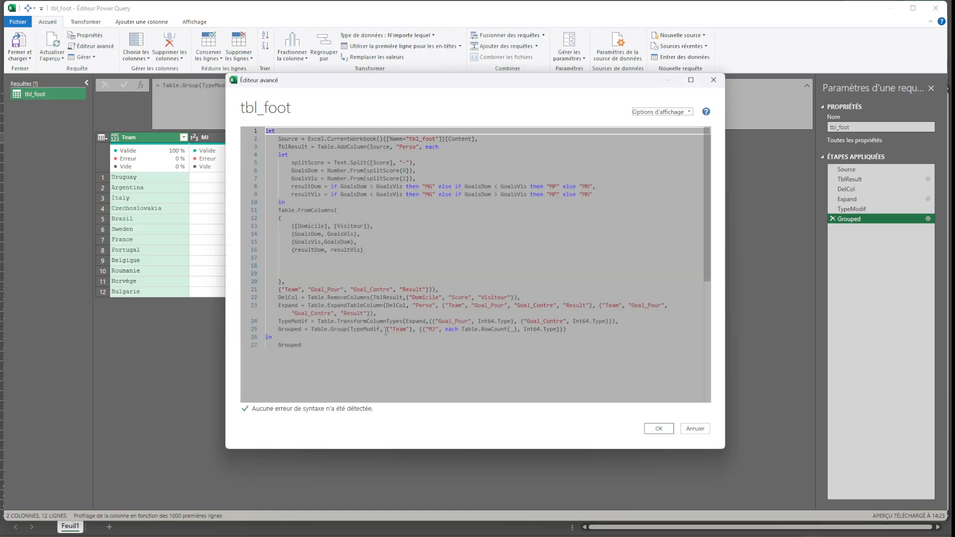
left_click(419, 330)
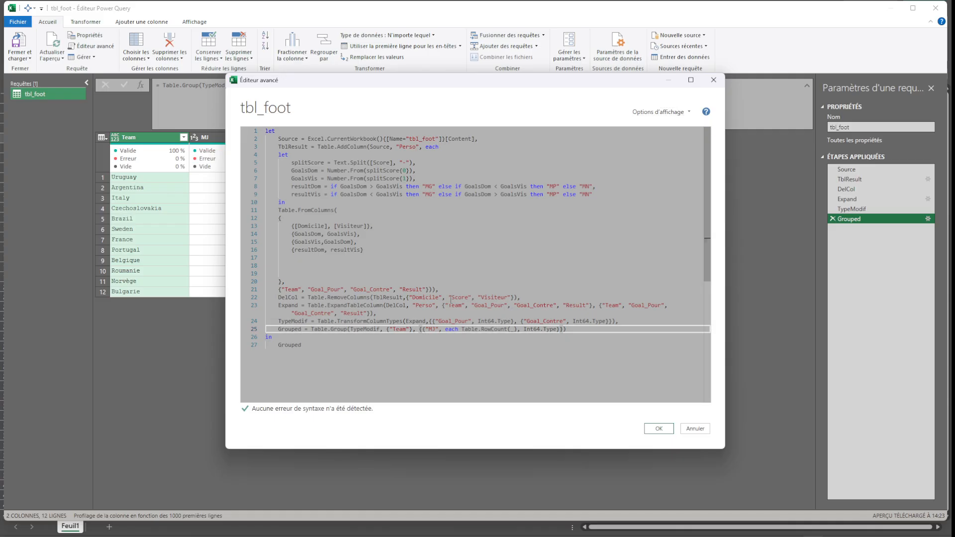
key("Return")
key("Tab")
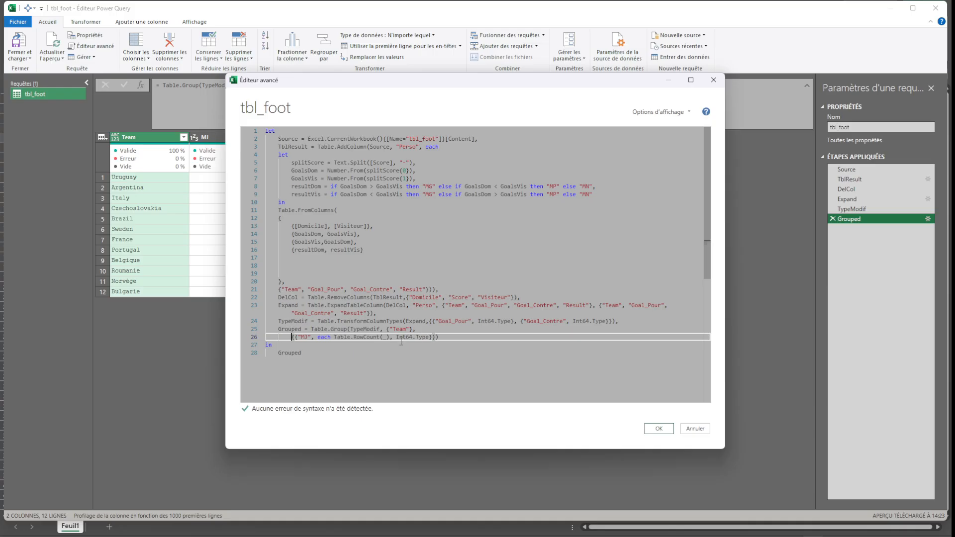
key("Right")
key("Return")
key("Tab")
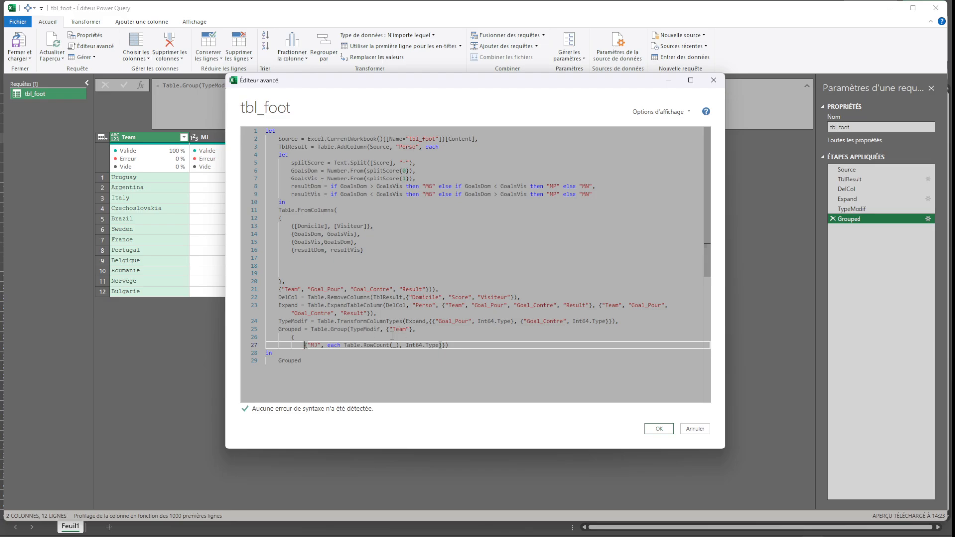
left_click(441, 346)
key("Return")
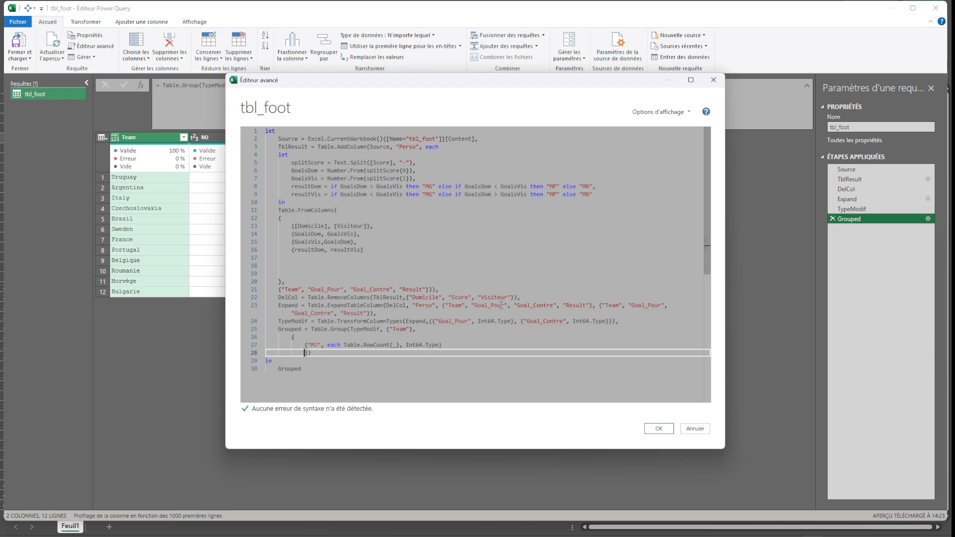
key("shift+Tab")
Add the aggregation {"MG", each [Result]} after the MJ line in the Grouped step and apply the code.
left_click(460, 345)
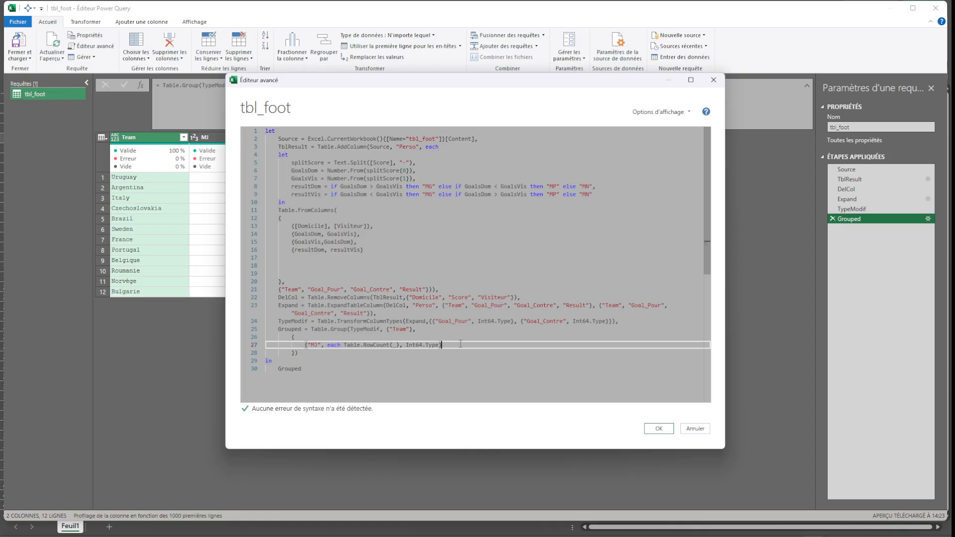
type(",")
key("Return")
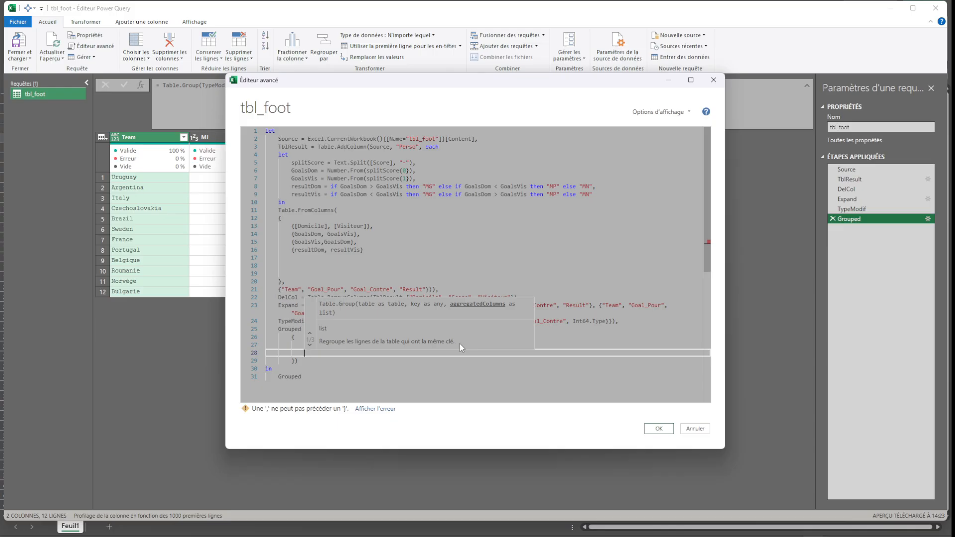
left_click(411, 361)
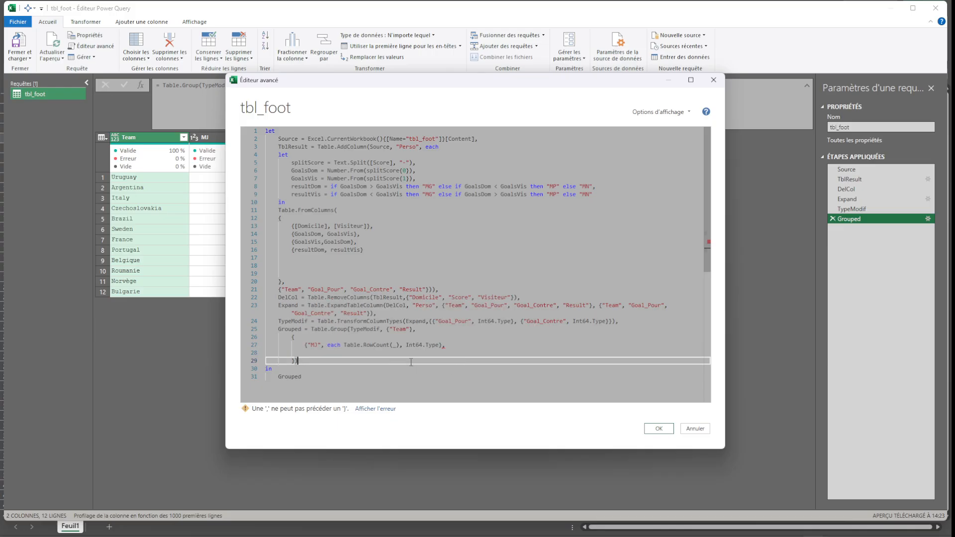
left_click(335, 351)
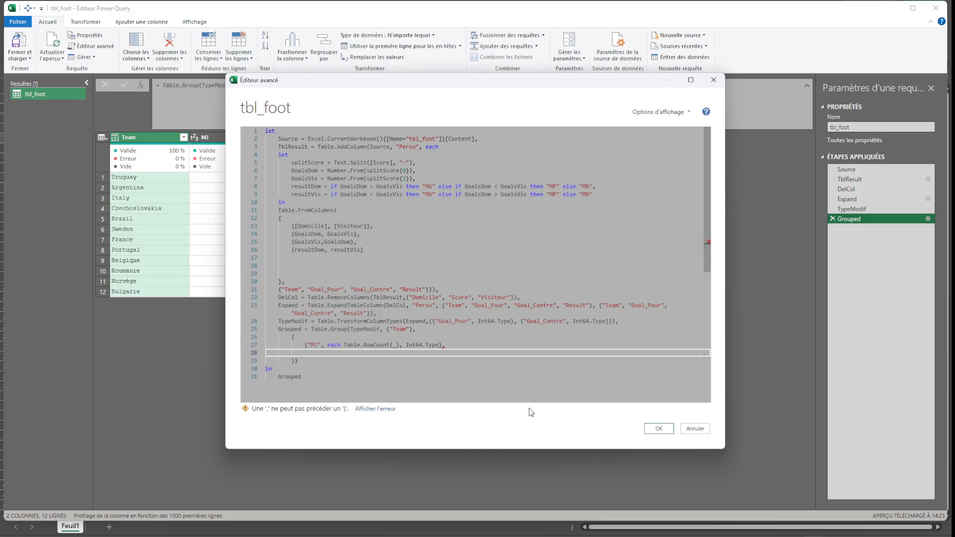
type("{")
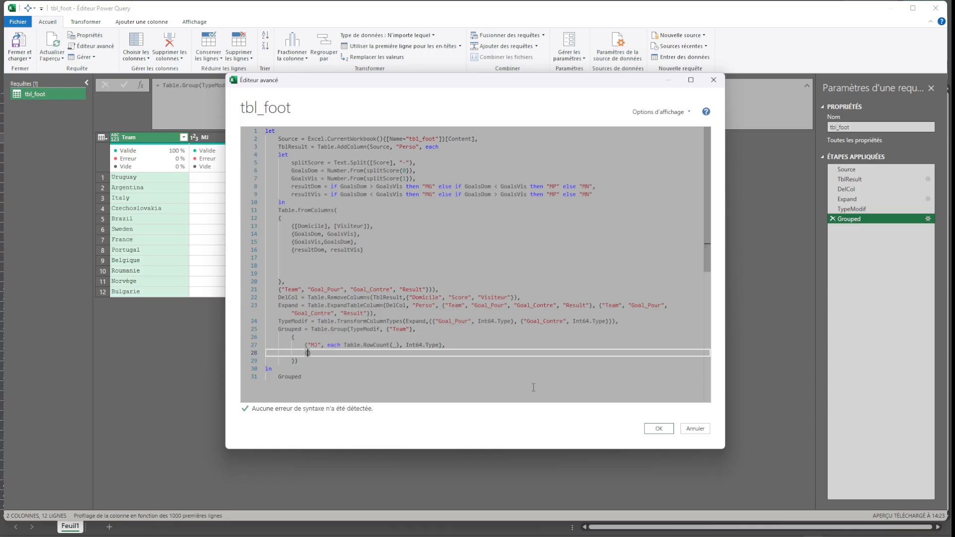
type("\"MG\", ")
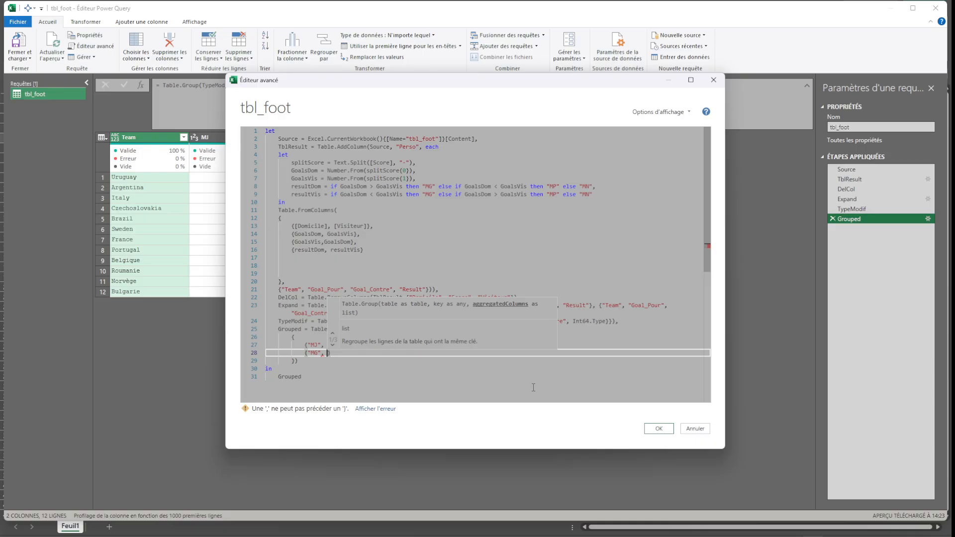
type("each")
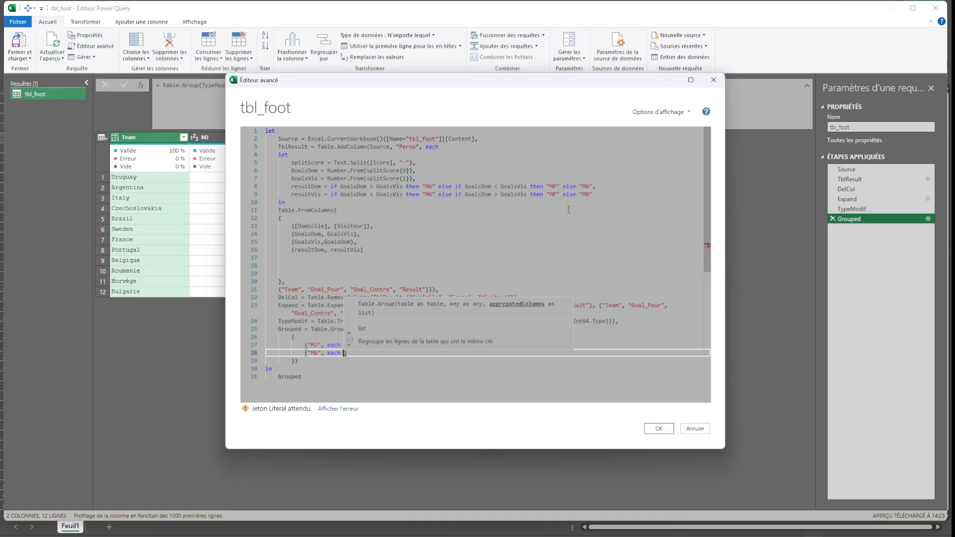
double_click(415, 288)
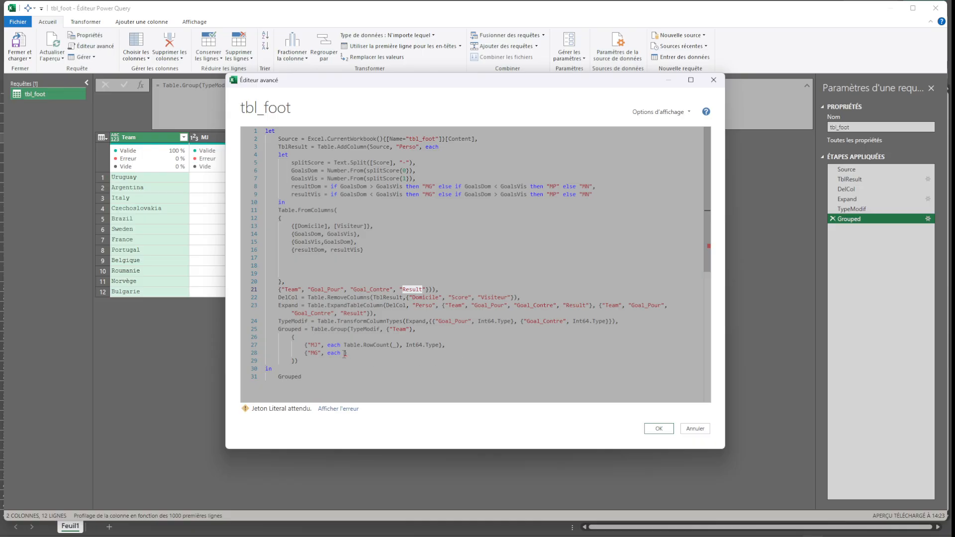
left_click(344, 353)
type("[]")
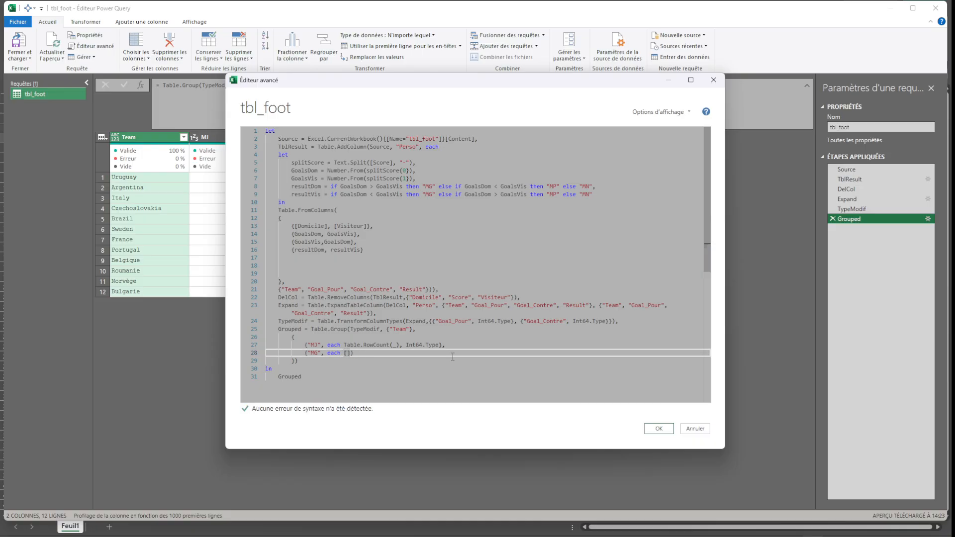
type("Result")
key("End")
left_click(659, 428)
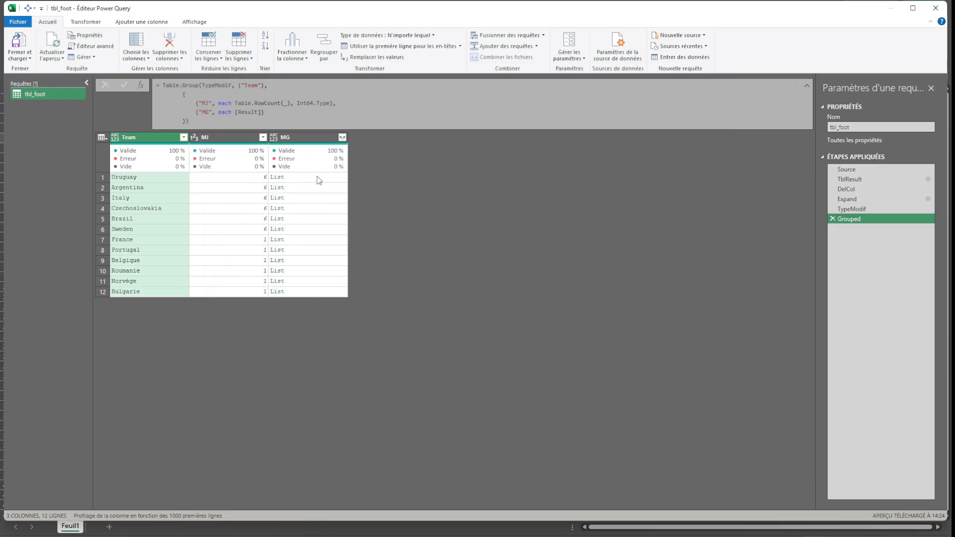
Preview the lists in the MG column for Uruguay, Italy and Czechoslovakia, enlarging the preview area.
left_click(317, 177)
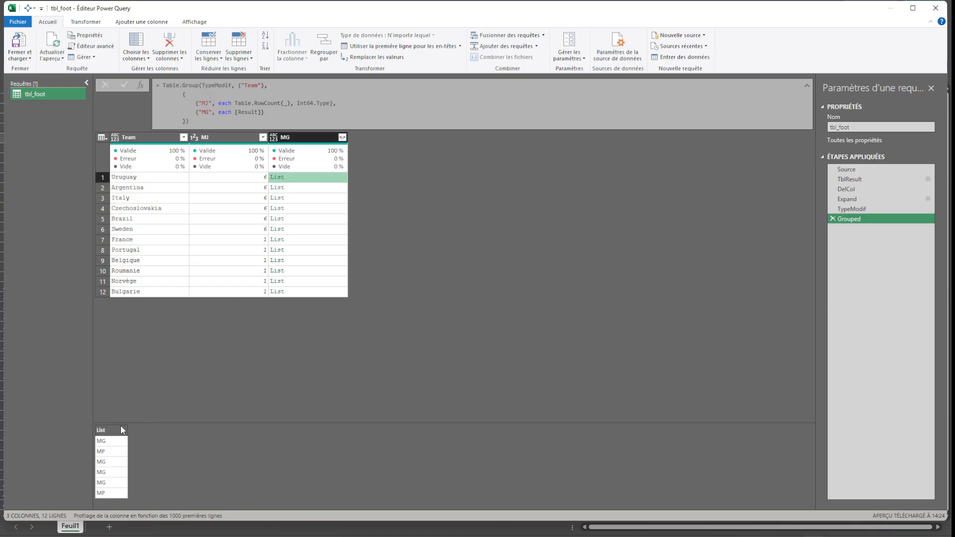
left_click_drag(120, 426, 121, 379)
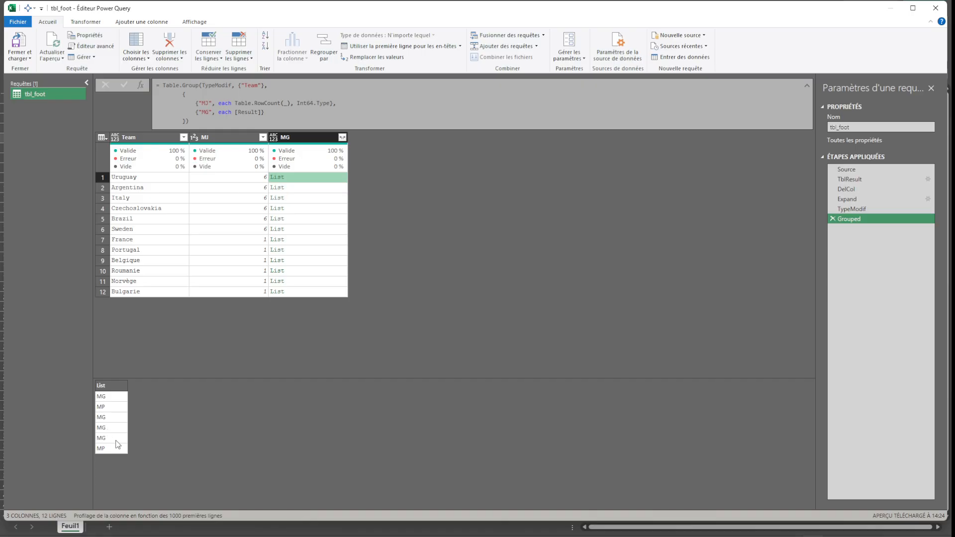
left_click(304, 197)
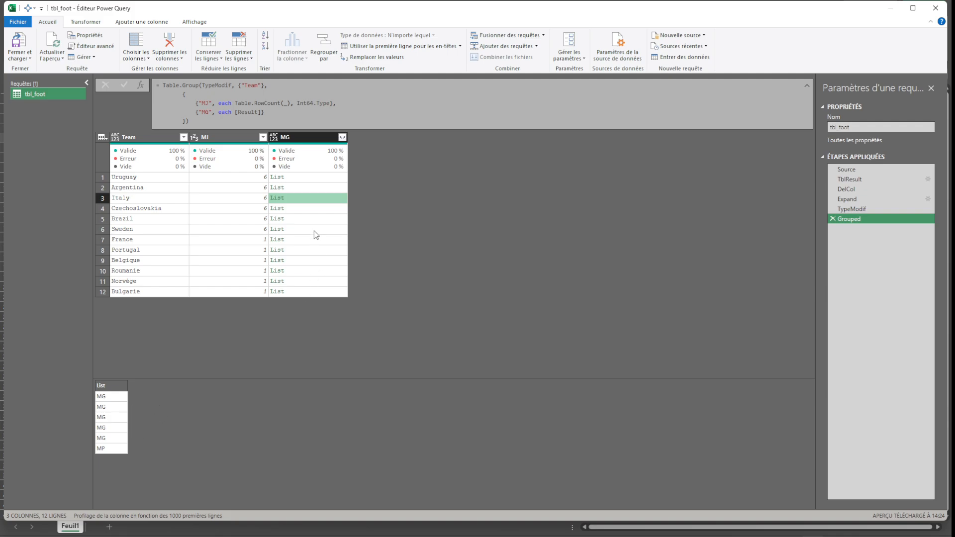
left_click(303, 210)
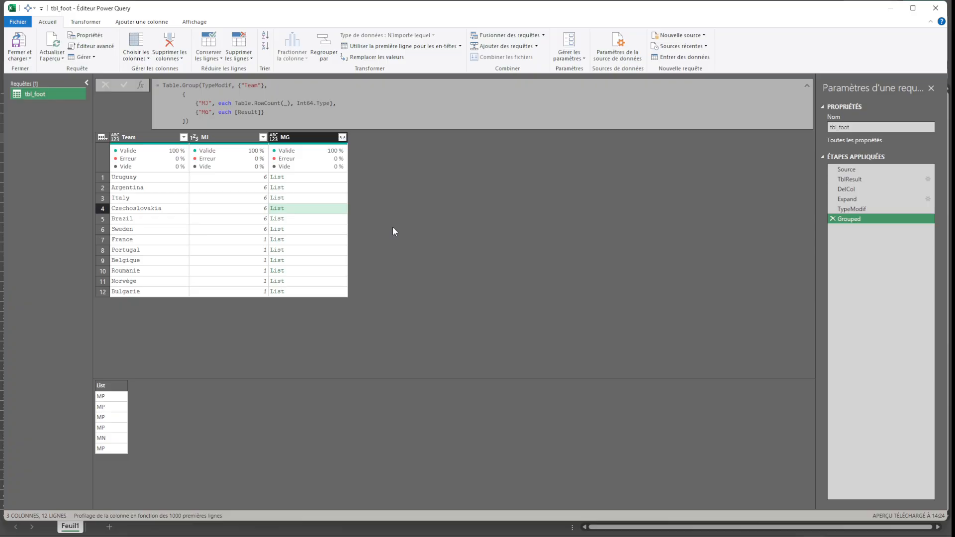
left_click(321, 178)
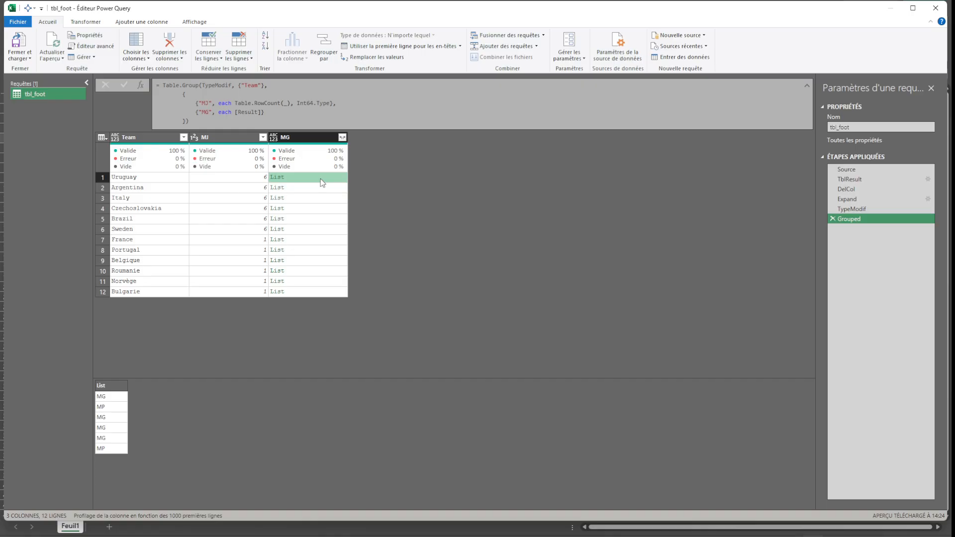
Filter the MG aggregation with List.Select( [Result], (r) => r = "MG"), apply the formula and preview Uruguay's list.
left_click(234, 112)
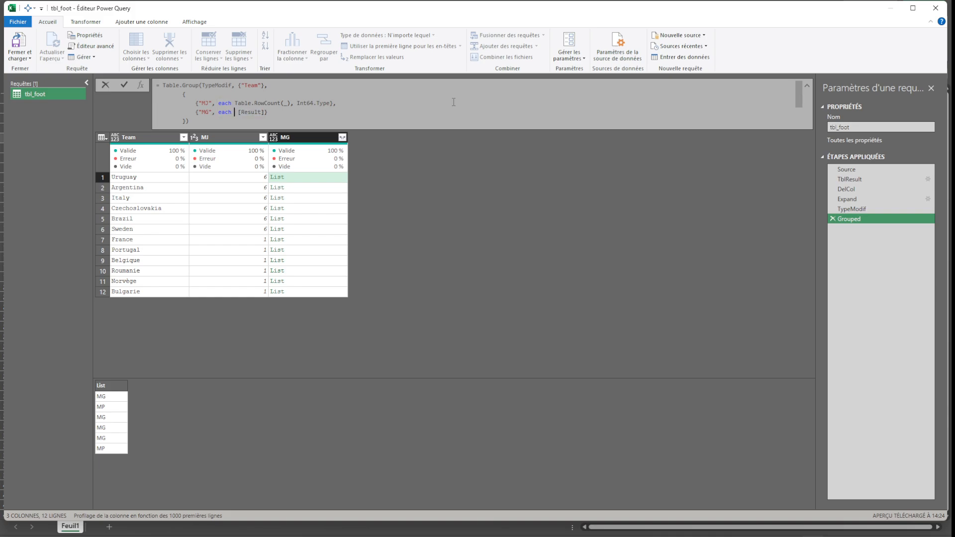
type("list")
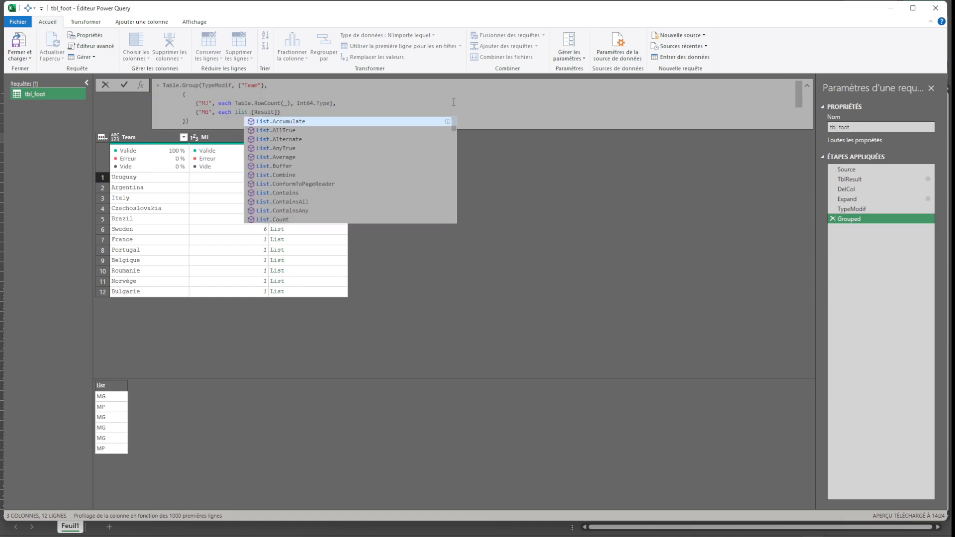
type(".Select")
key("Tab")
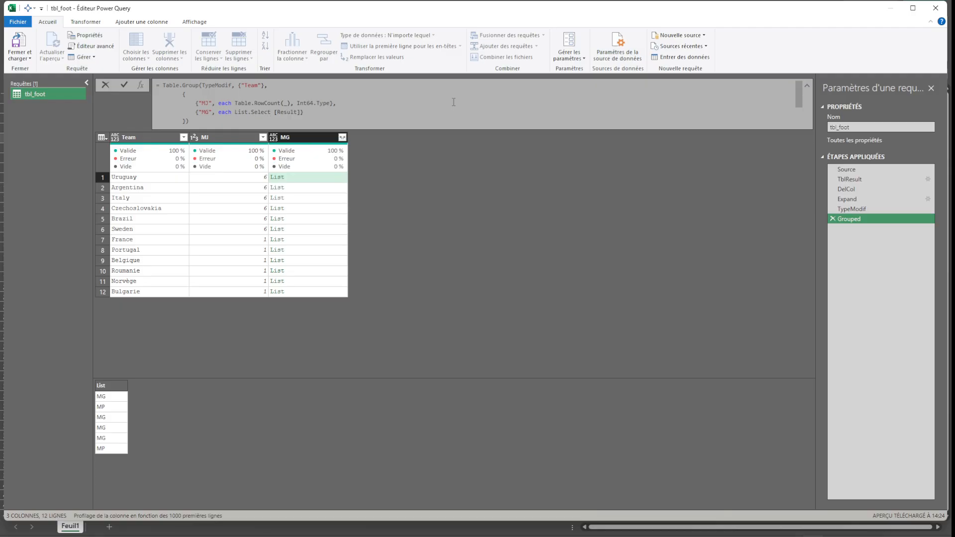
type("(")
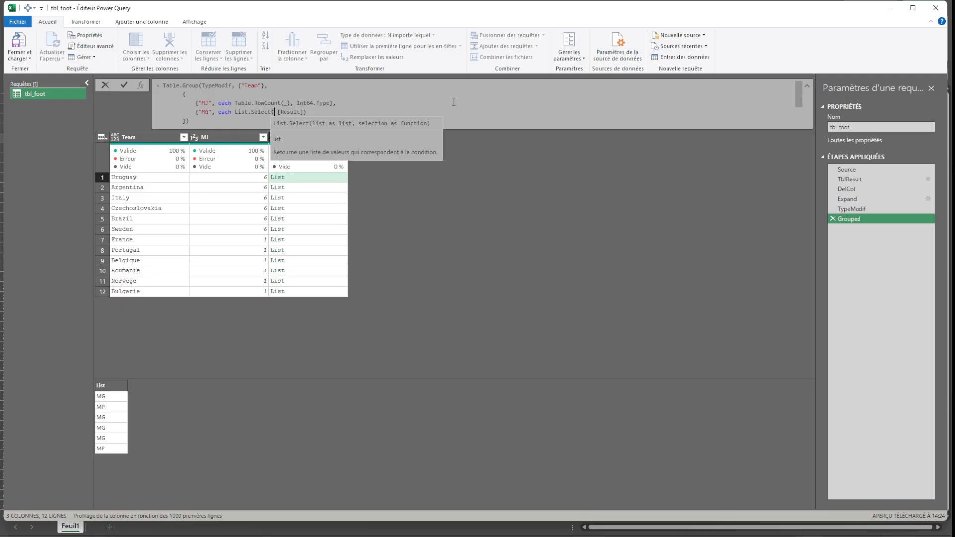
key("Right")
key("Right")
key("Right")
key("Right")
key("Right")
key("Right")
key("Right")
key("Right")
key("Right")
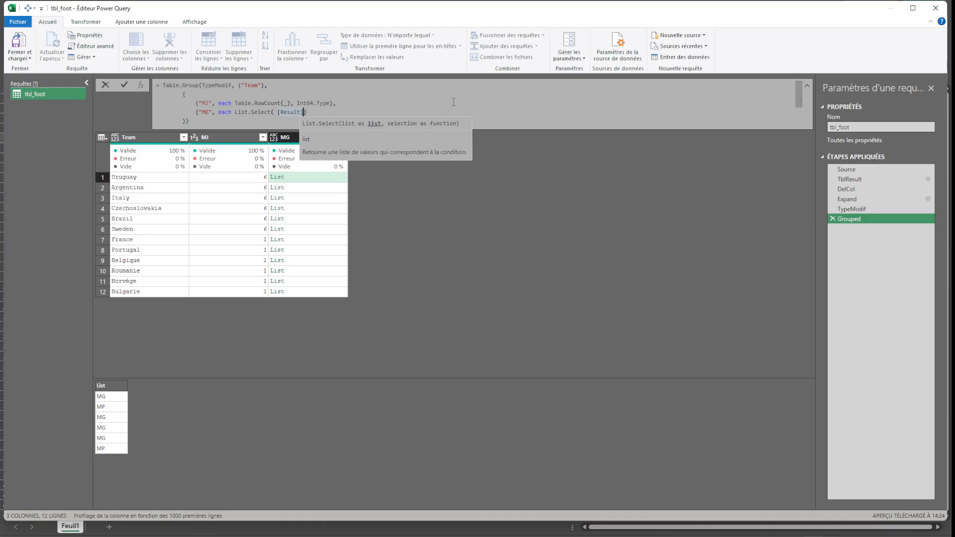
type(",")
key("Left")
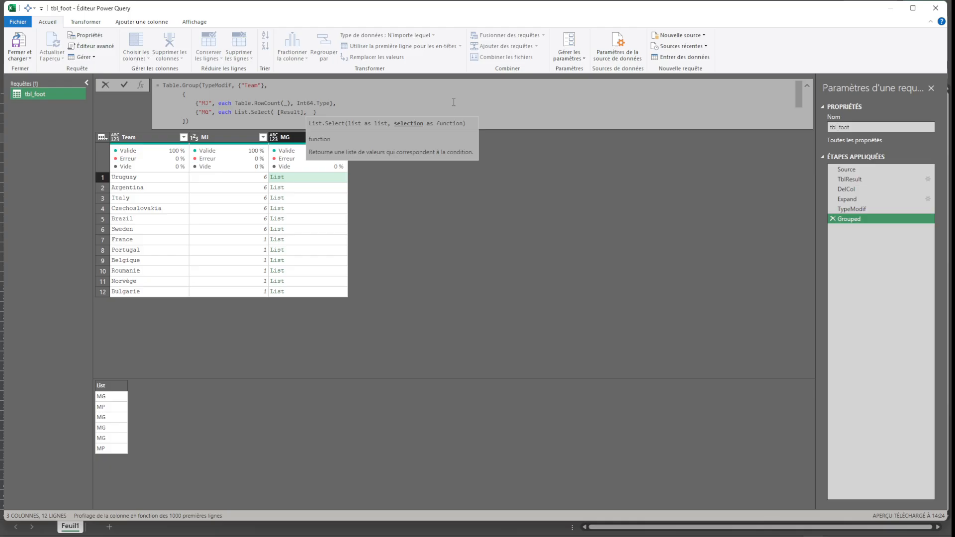
type("(r)")
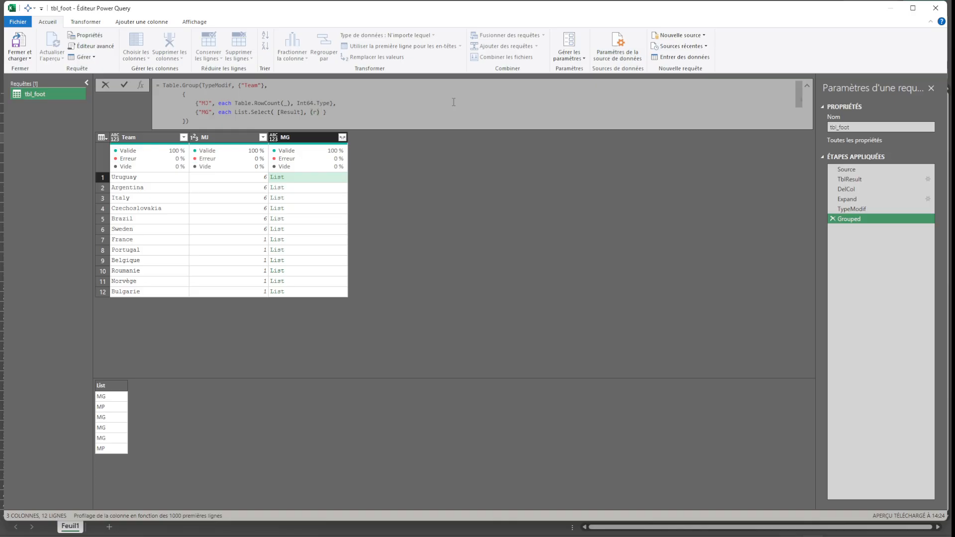
type(" => r = \"MG\")")
left_click(124, 85)
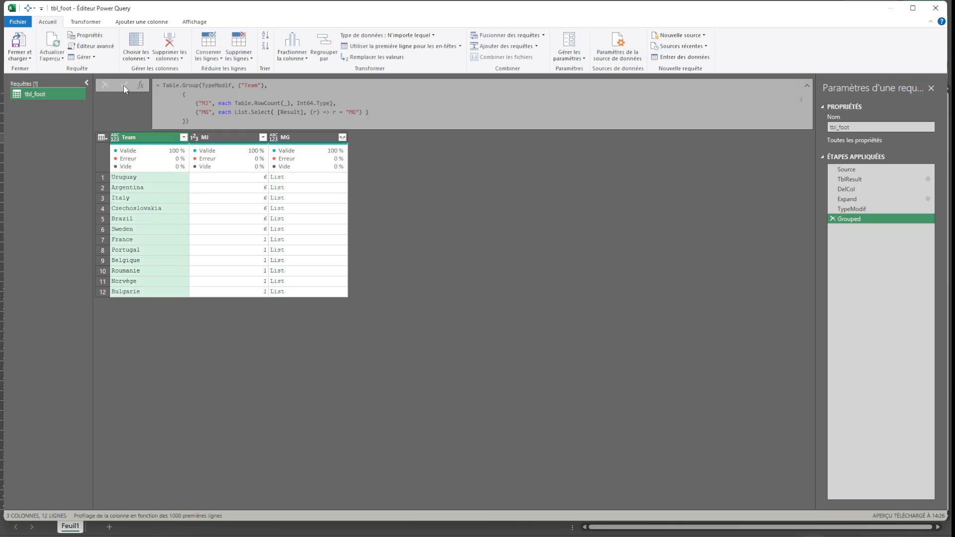
left_click(319, 179)
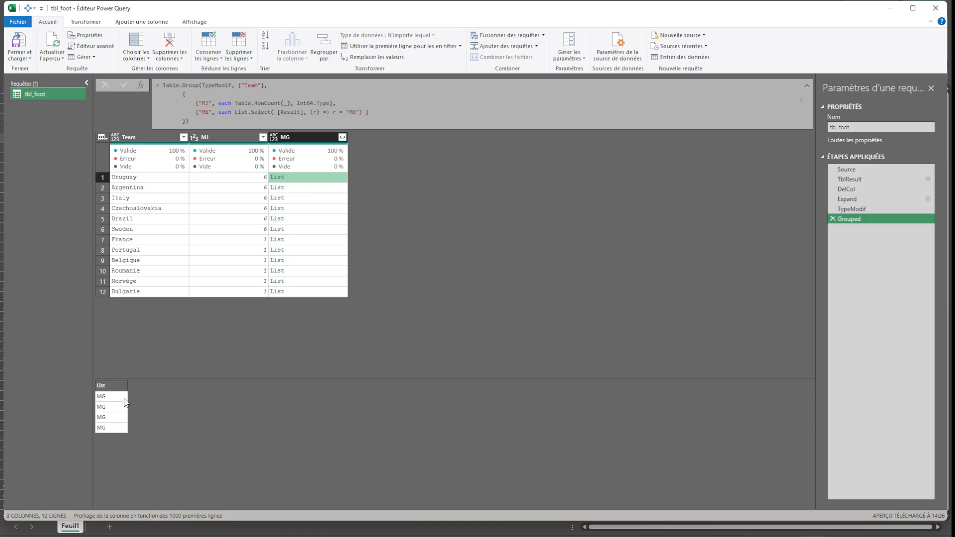
Wrap the MG aggregation's List.Select in List.Count, add the type Int64.Type as in the MJ line, and apply the formula.
left_click(231, 113)
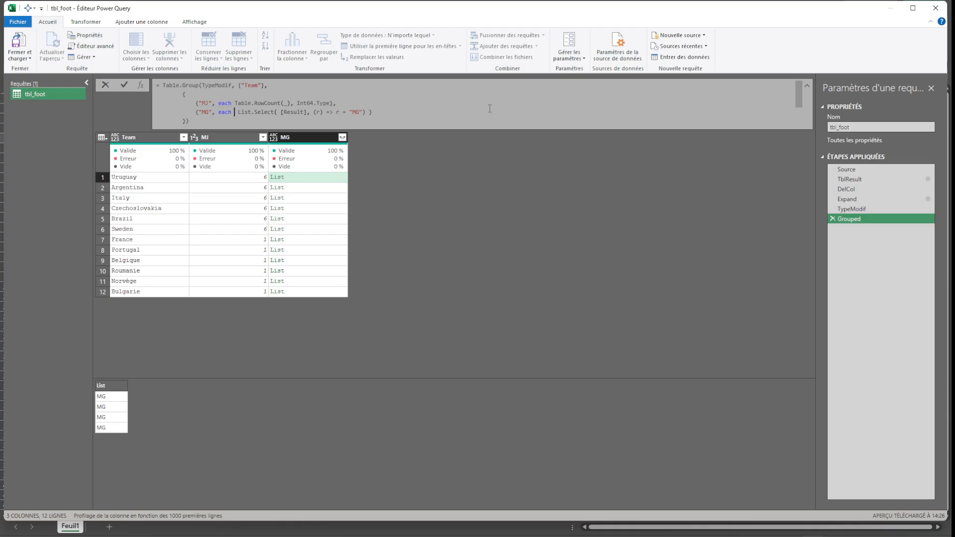
type("listcou")
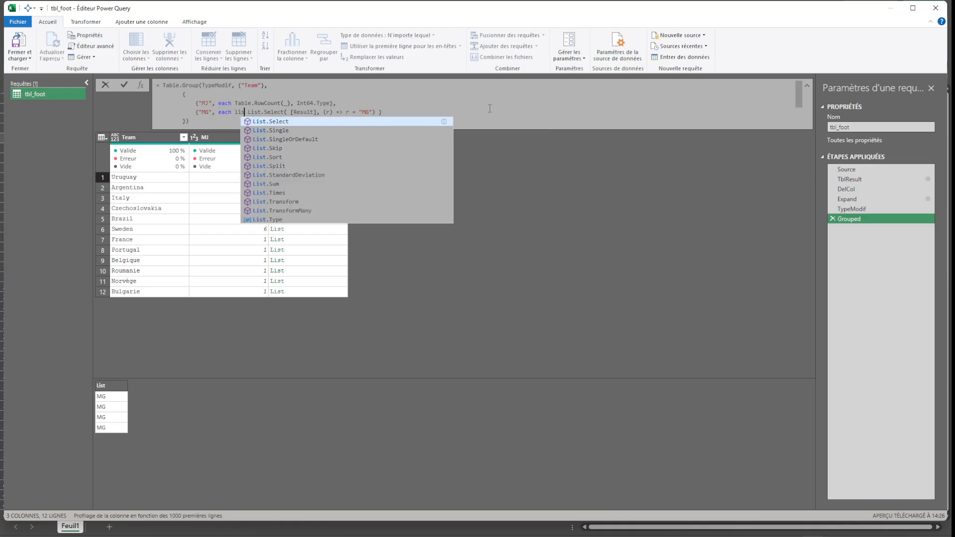
key("Tab")
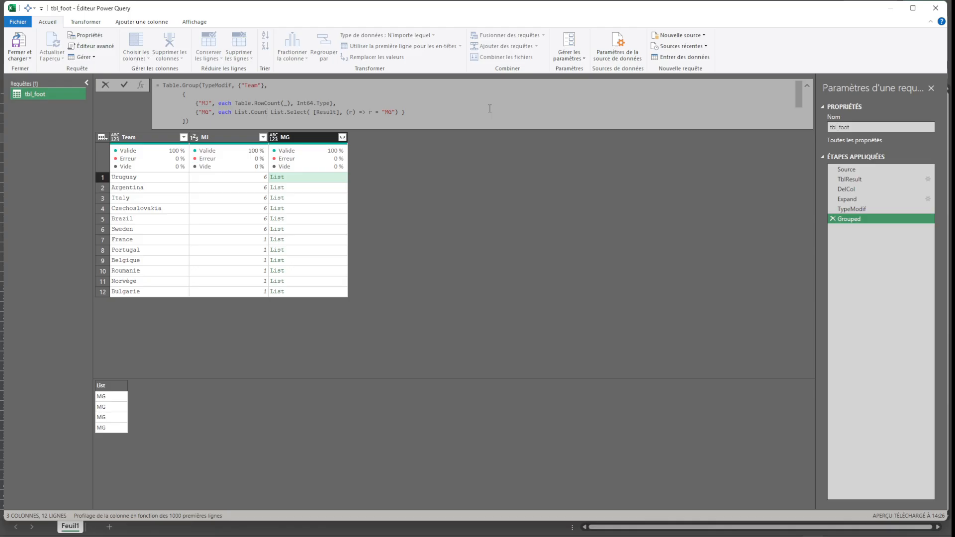
type("(r)")
left_click_drag(291, 103, 330, 103)
key("ctrl+c")
left_click(405, 112)
key("ctrl+v")
left_click(125, 84)
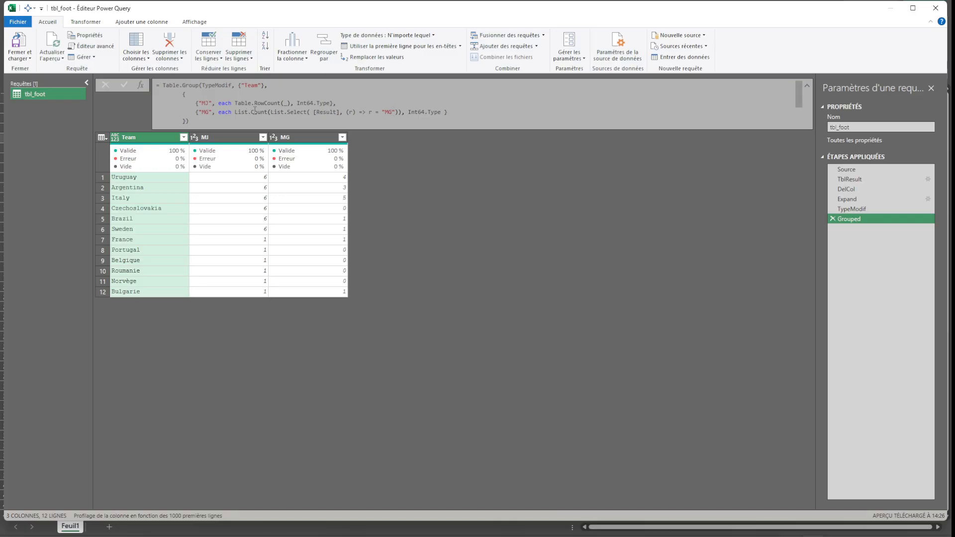
left_click(451, 112)
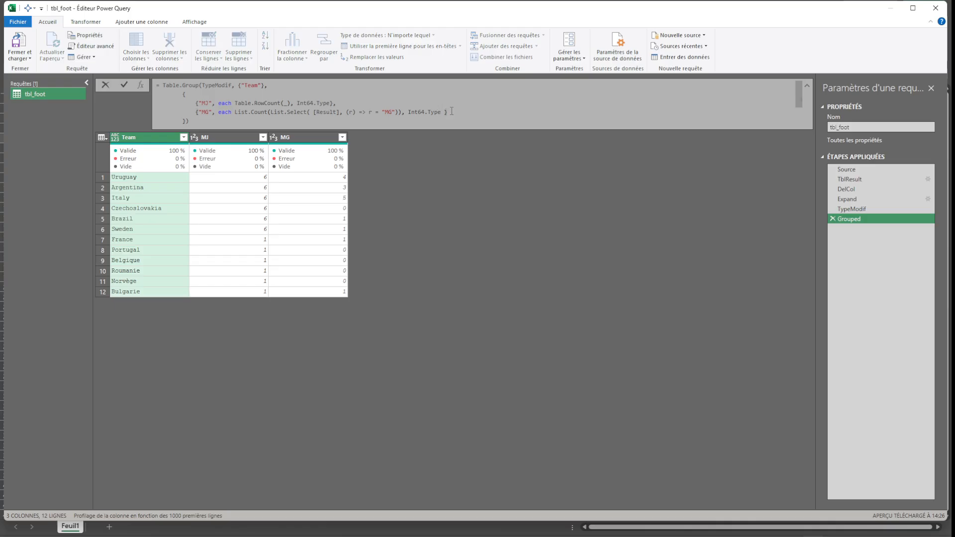
type(",")
left_click_drag(451, 111, 195, 111)
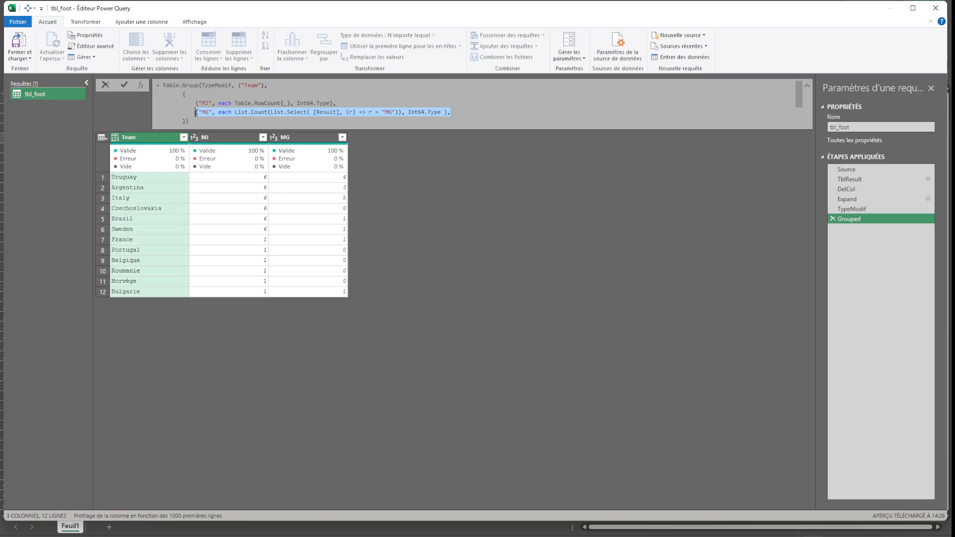
left_click(474, 114)
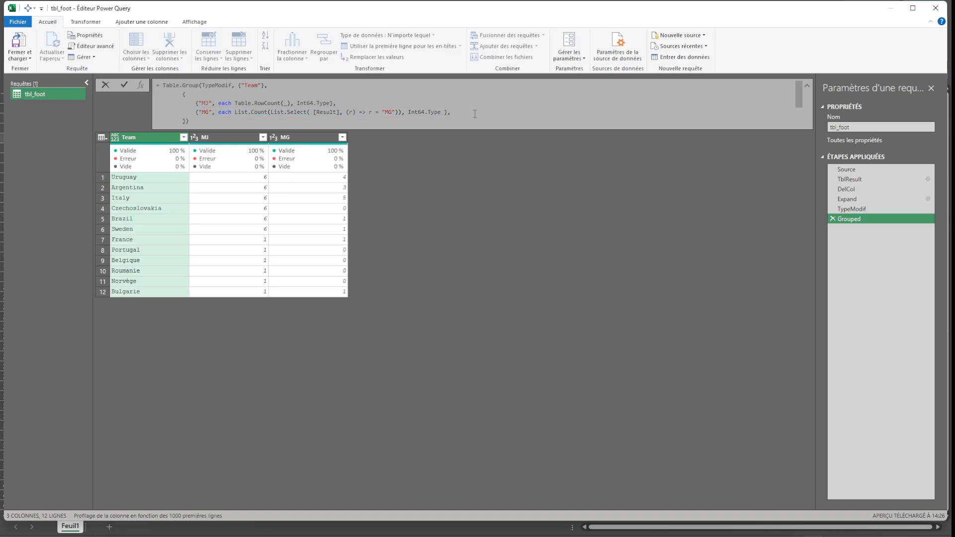
key("Return")
left_click(485, 112)
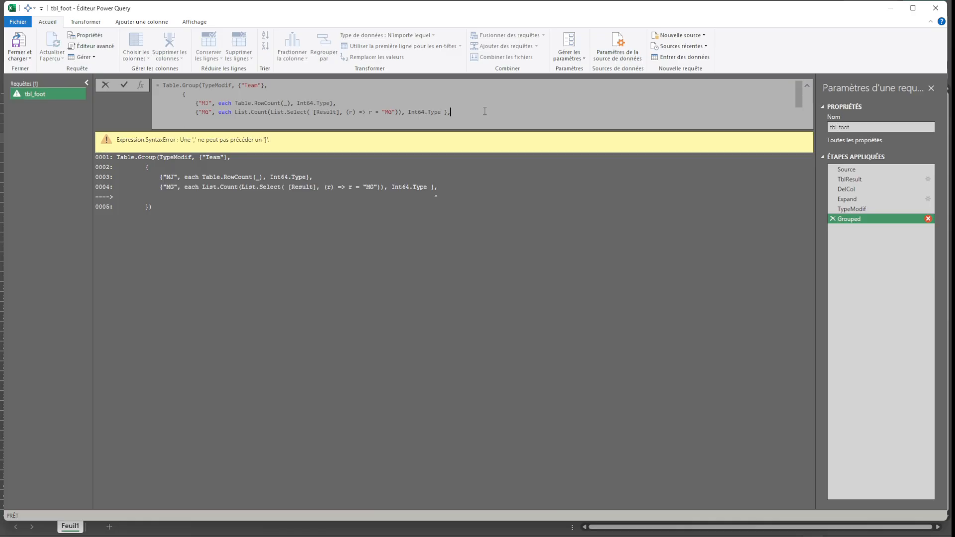
key("shift+Return")
left_click(89, 47)
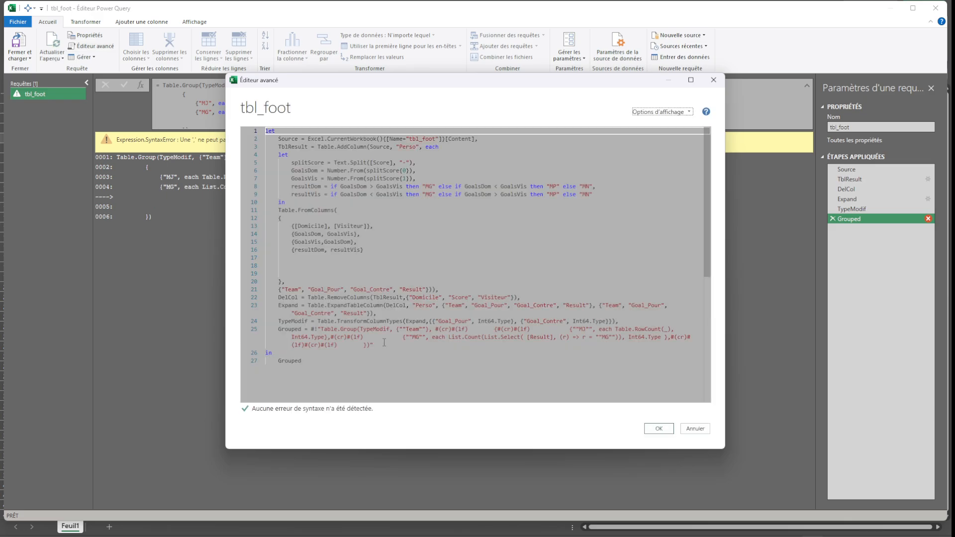
left_click(694, 429)
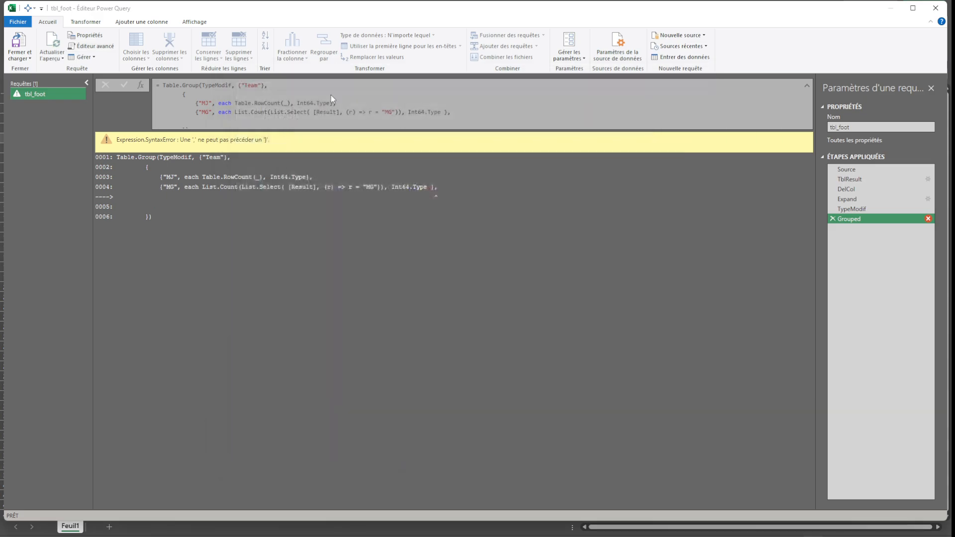
left_click(204, 121)
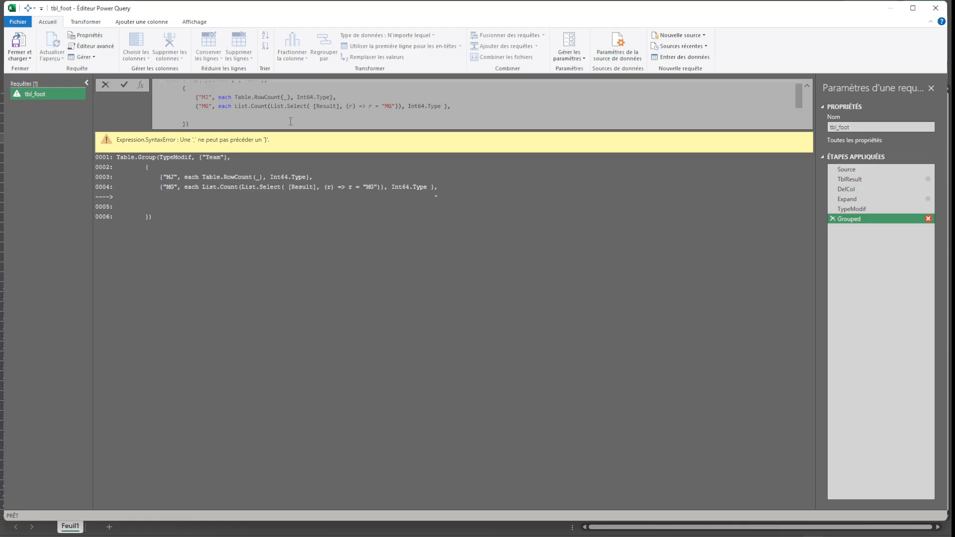
key("BackSpace")
key("BackSpace")
left_click(124, 86)
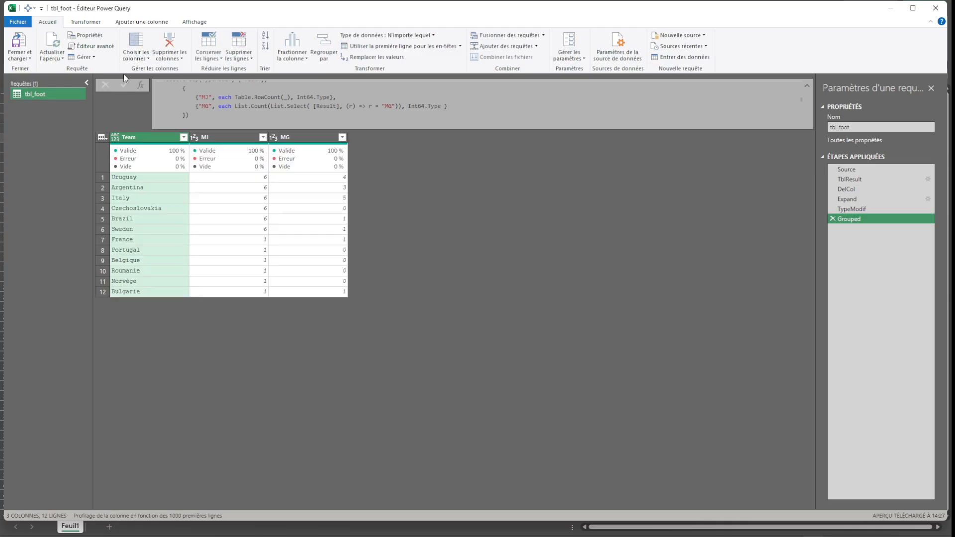
In the query's full M code, add a comma after the MG aggregation and duplicate that line twice below it.
left_click(101, 50)
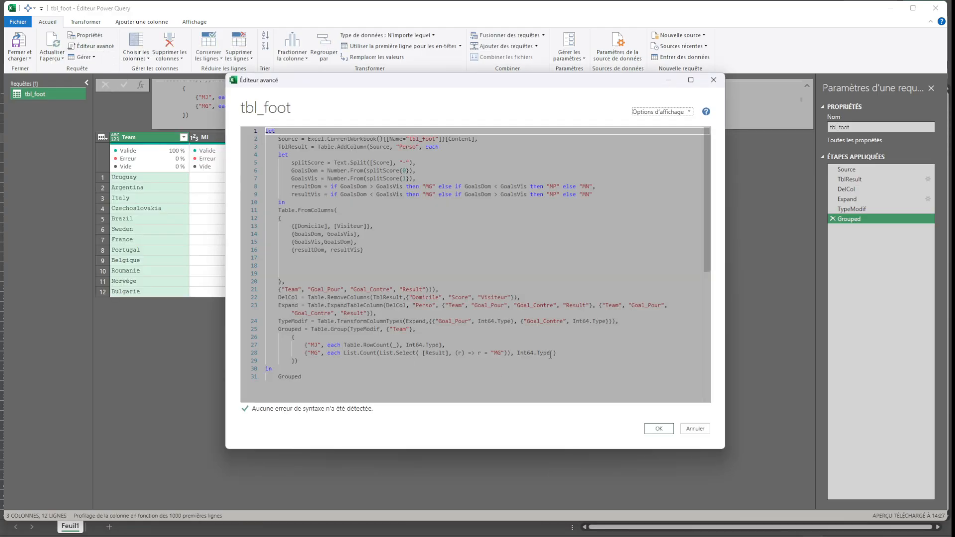
left_click(558, 352)
type(",")
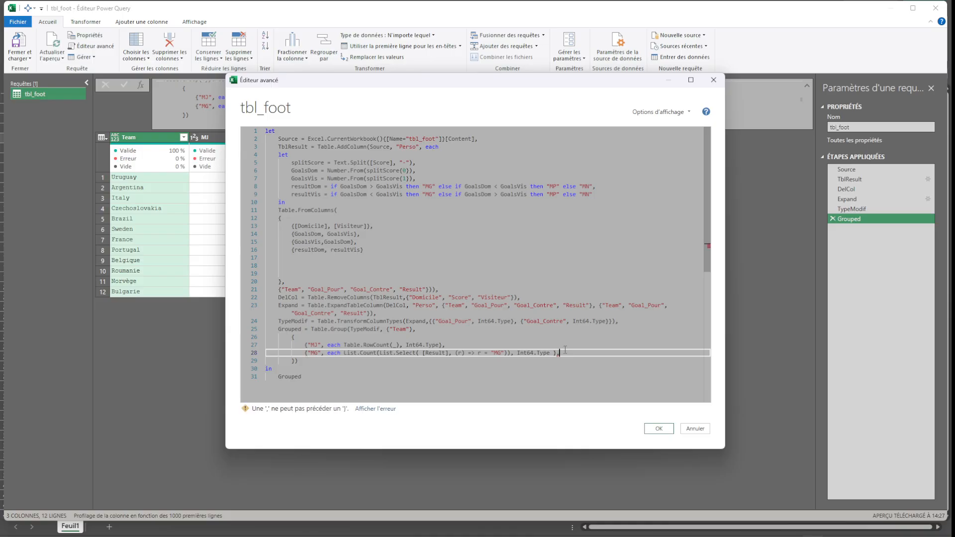
left_click_drag(560, 352, 305, 353)
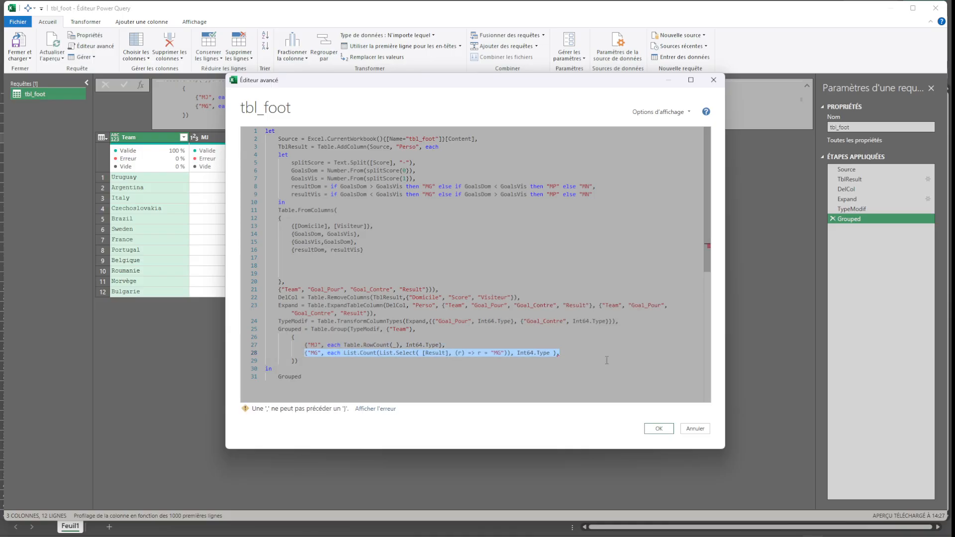
key("ctrl+c")
key("End")
key("Return")
key("ctrl+v")
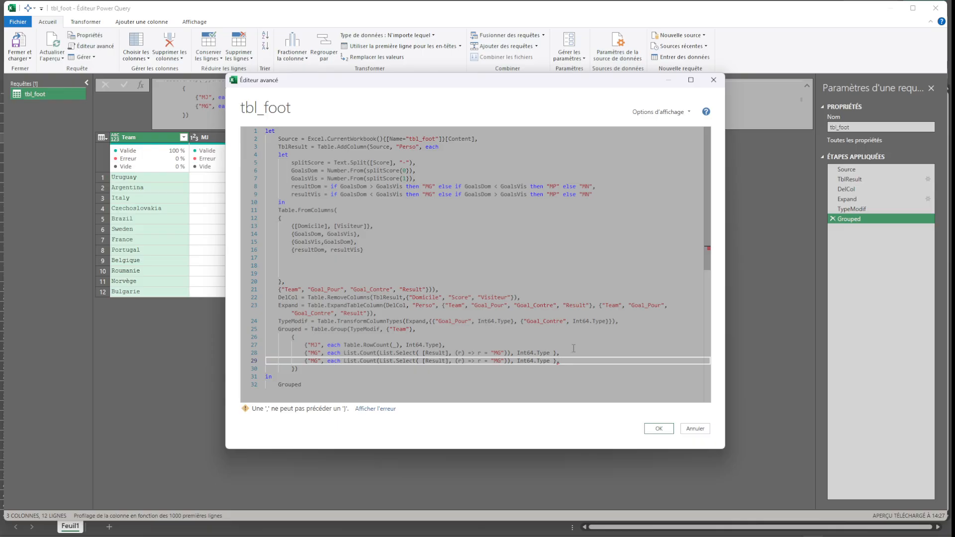
key("Return")
key("ctrl+v")
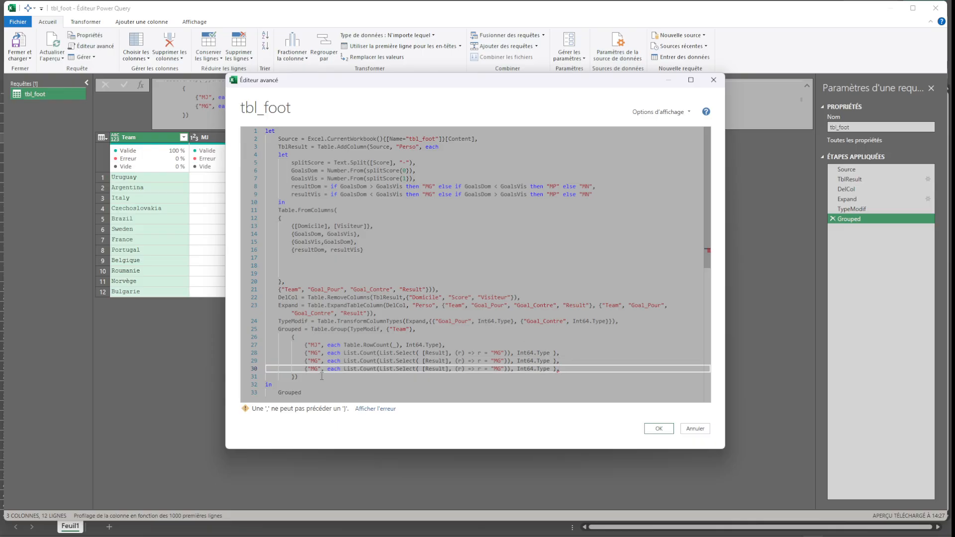
Rename the output columns of the two copied aggregation lines to "MN" and "MP".
left_click(320, 361)
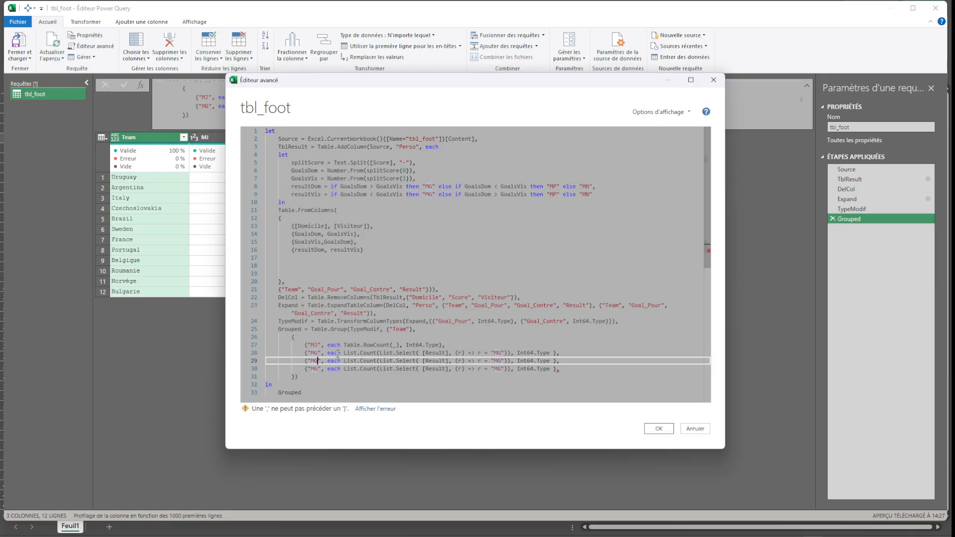
key("BackSpace")
type("N")
key("Down")
key("BackSpace")
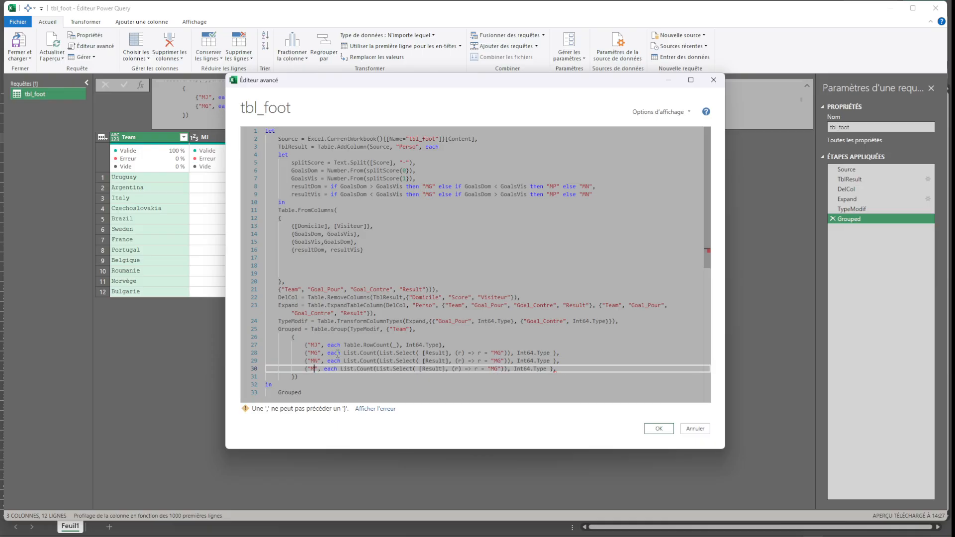
type("P")
Set the filter values of the MN and MP aggregations to "MN" and "MP", remove the last line's trailing comma and apply the code.
left_click(499, 362)
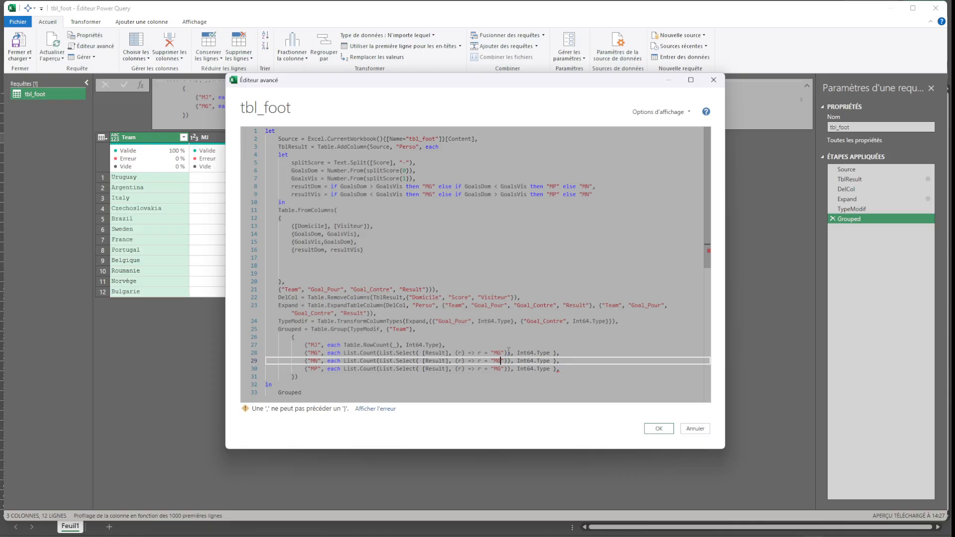
key("Down")
key("BackSpace")
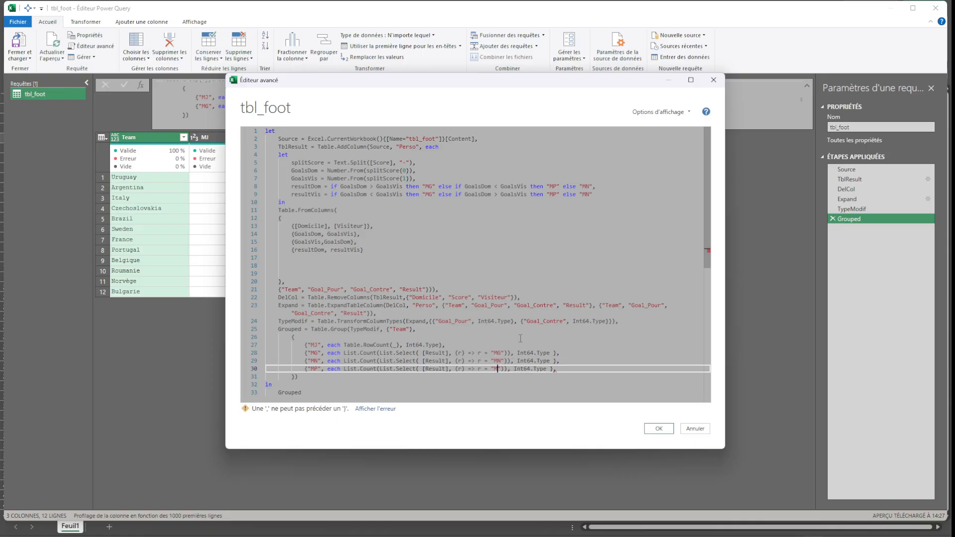
type("P")
left_click(591, 369)
key("BackSpace")
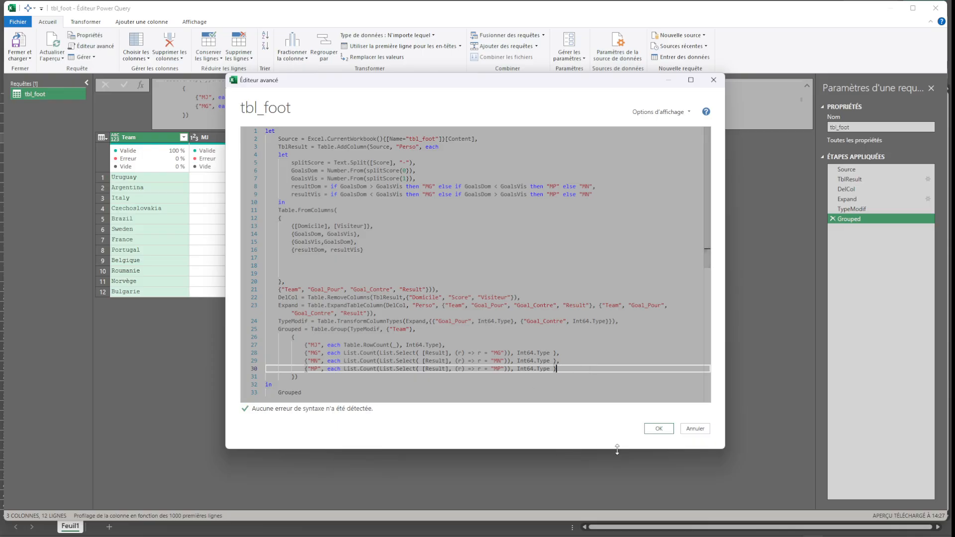
left_click(657, 429)
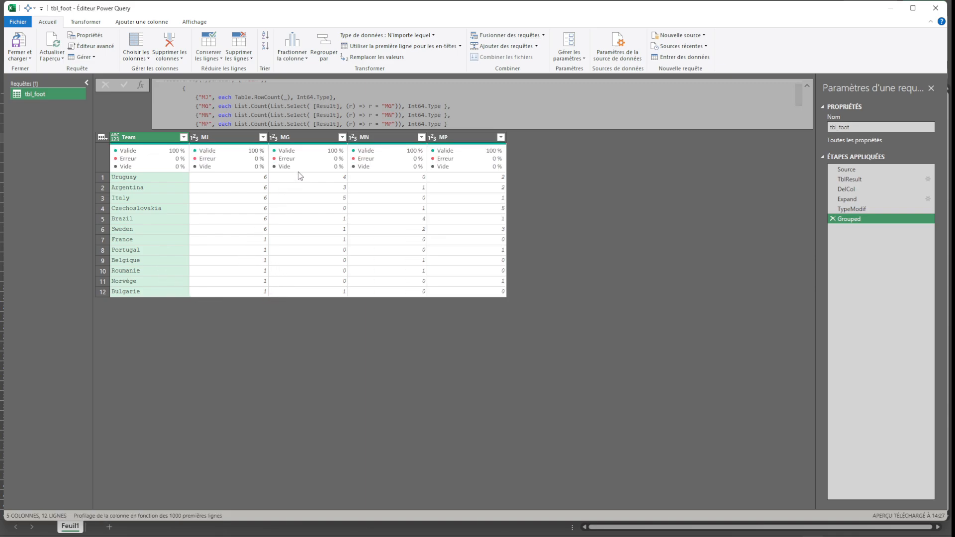
Examine the MG, MN and MP columns and compare them with MJ for Uruguay and Brazil.
left_click(293, 140)
left_click(382, 142)
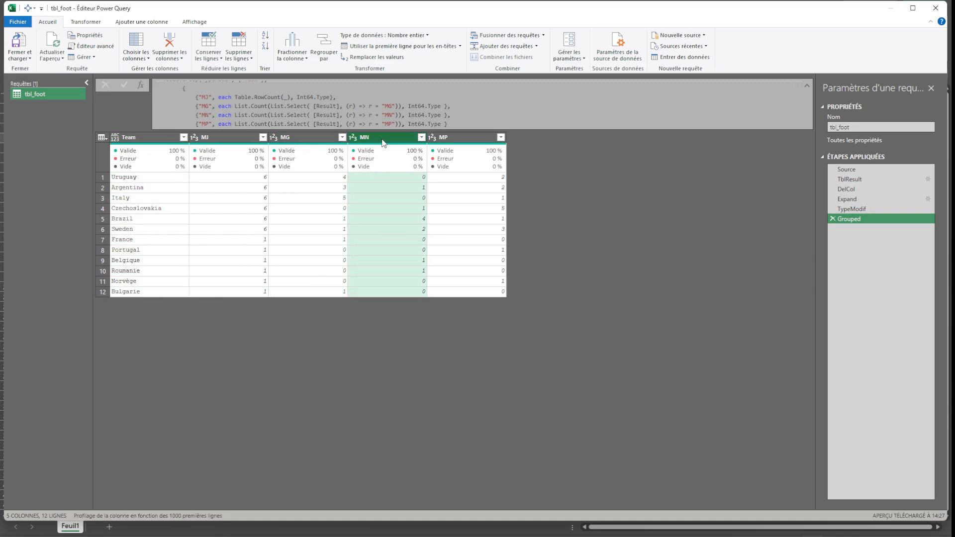
left_click(462, 141)
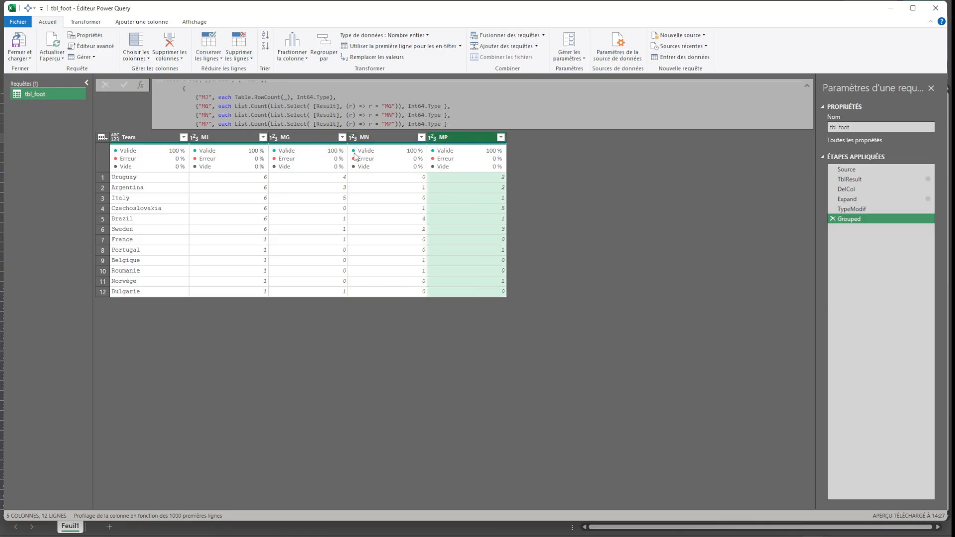
left_click(250, 181)
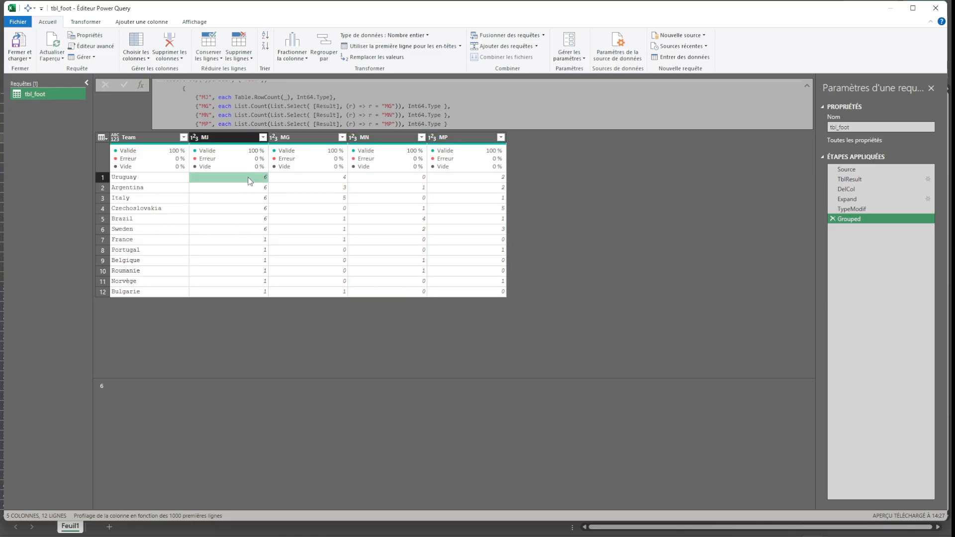
left_click(297, 178)
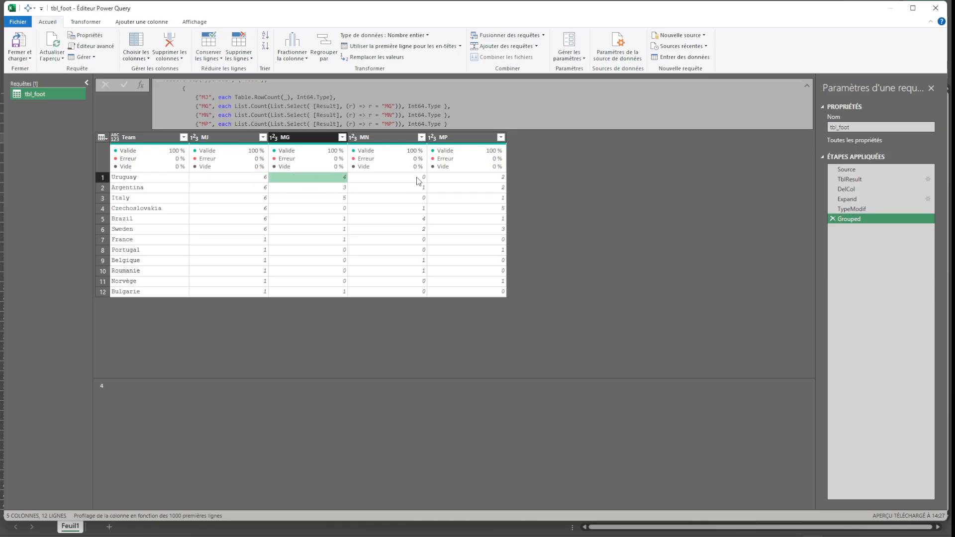
left_click(449, 180)
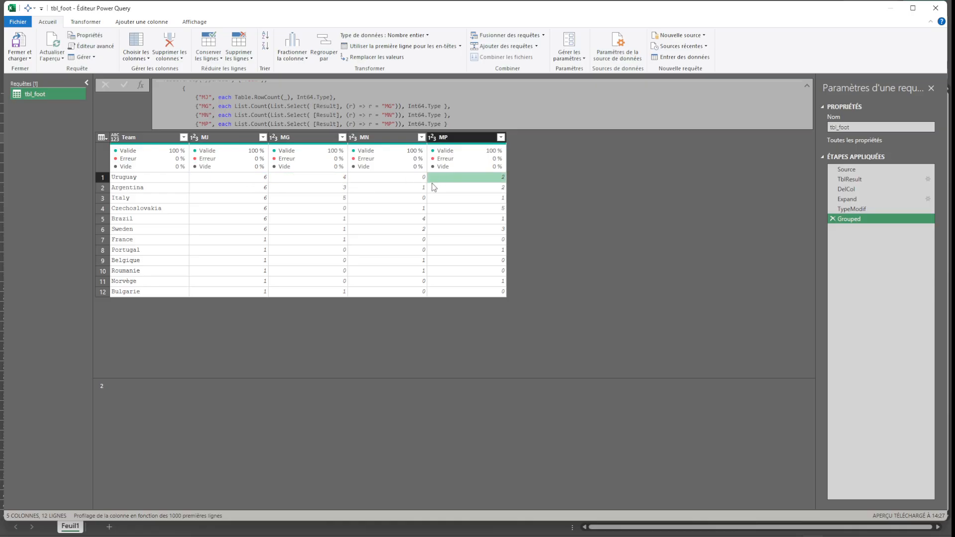
left_click(237, 218)
left_click(318, 219)
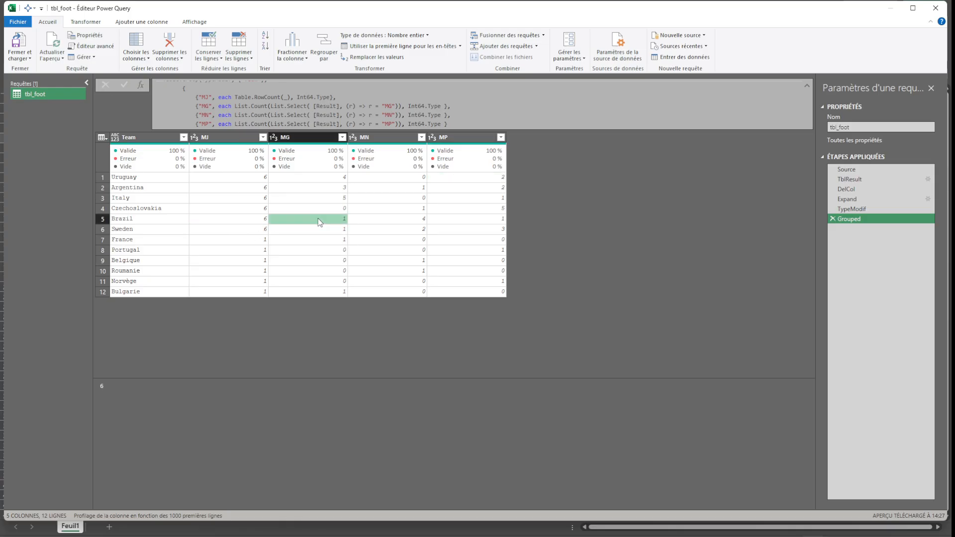
left_click(385, 219)
left_click(457, 220)
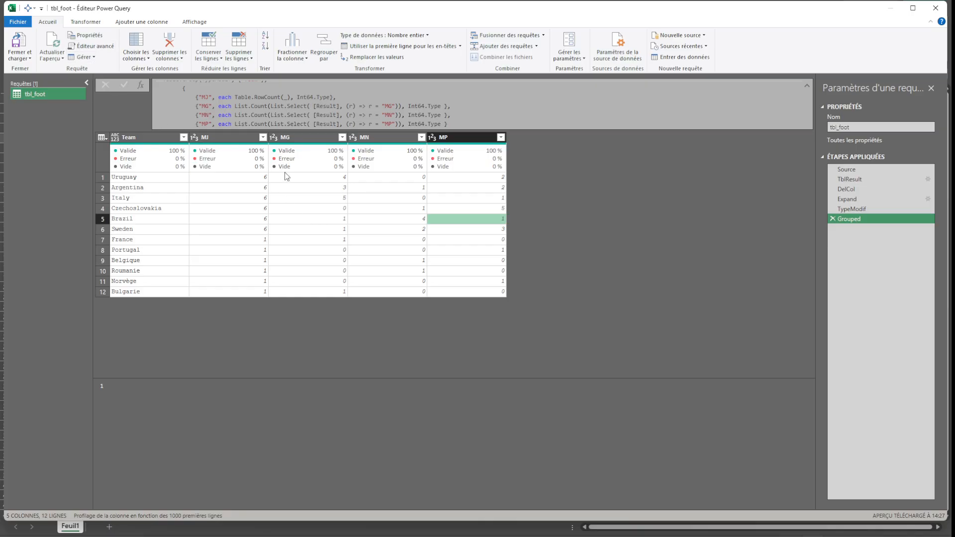
In the query's full M code, add an aggregation line {"BC", each [Goal_Pour]} below the MP line.
left_click(91, 45)
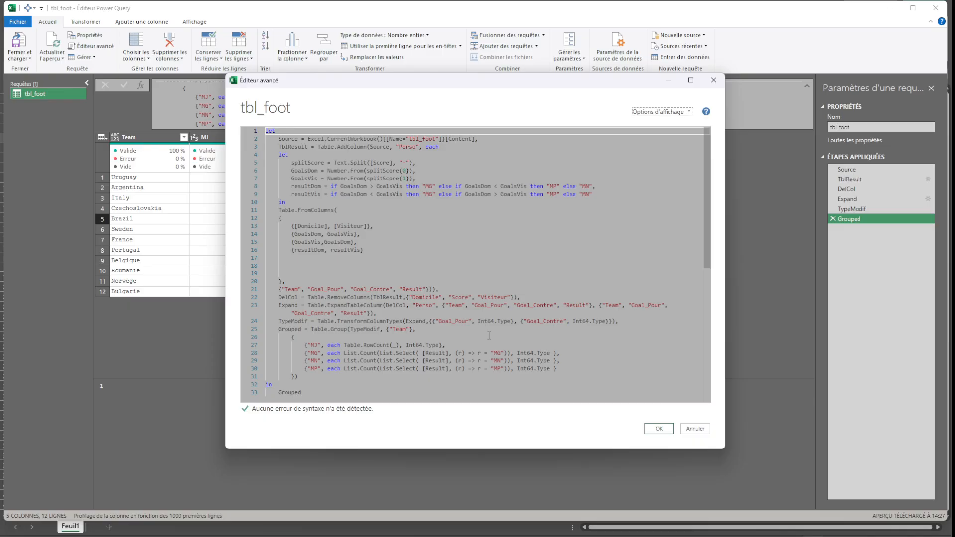
left_click(563, 370)
type(",")
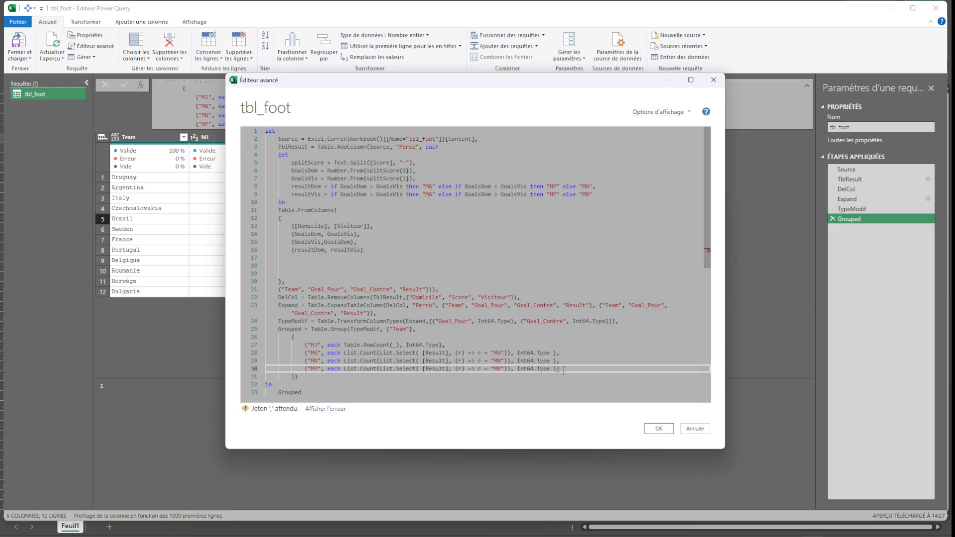
key("Return")
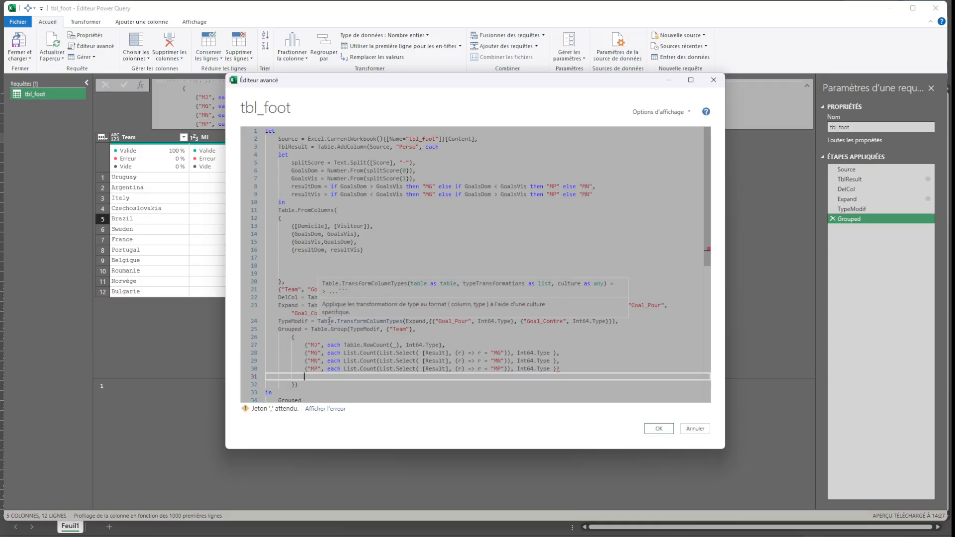
type("{")
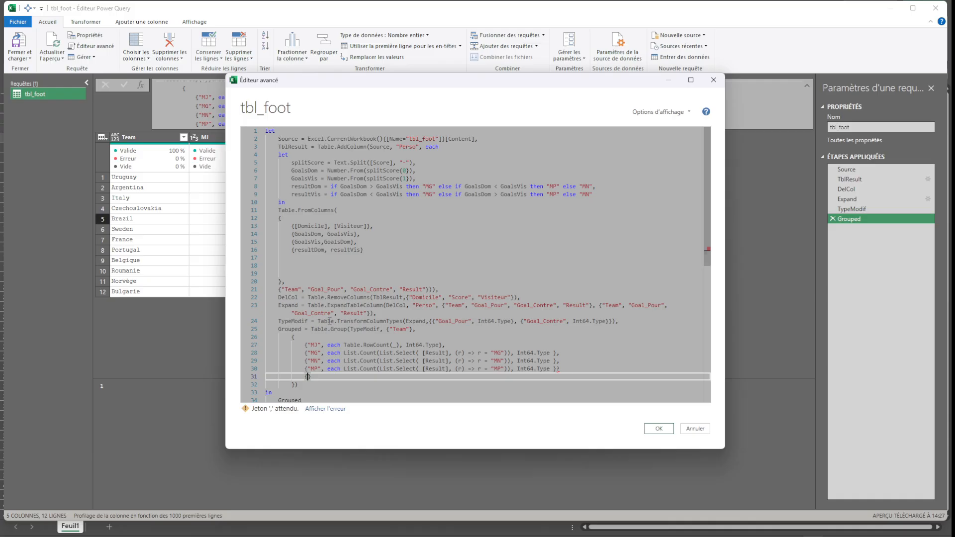
type("\"")
key("BackSpace")
type("\"BC\", each")
type("[Goal_Pour")
Wrap [Goal_Pour] in List.Sum and give the new aggregation the type Int64.Type, copied from the MP line.
key("Left")
key("Left")
key("Left")
key("Left")
key("Left")
key("Left")
key("Left")
key("Left")
key("Left")
key("Left")
type("list")
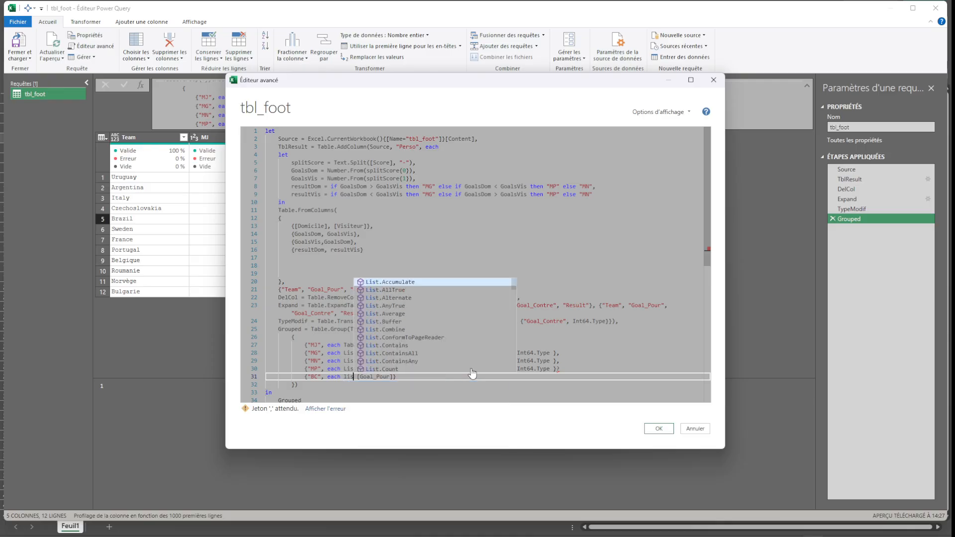
type("su")
key("Tab")
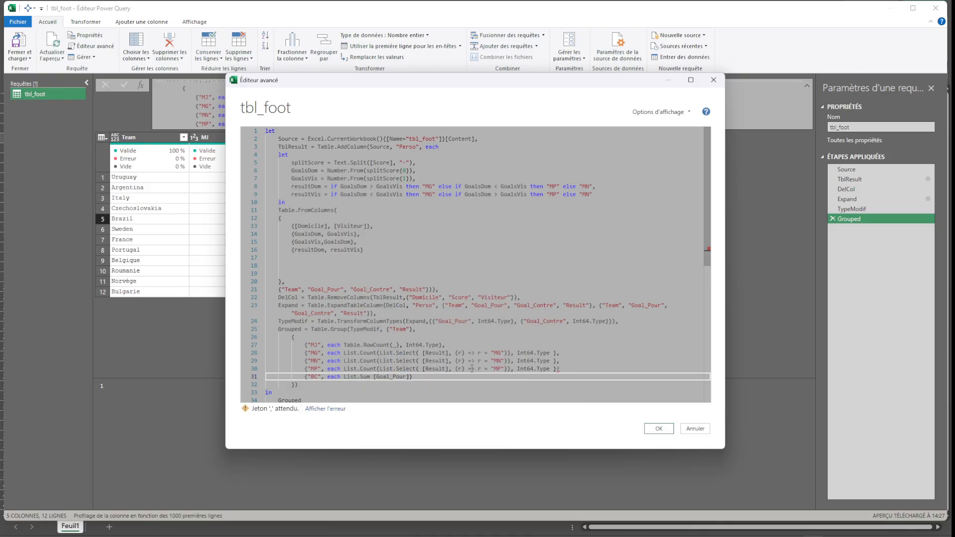
key("BackSpace")
type("(")
left_click(409, 376)
type("),")
left_click_drag(517, 369, 550, 371)
key("ctrl+c")
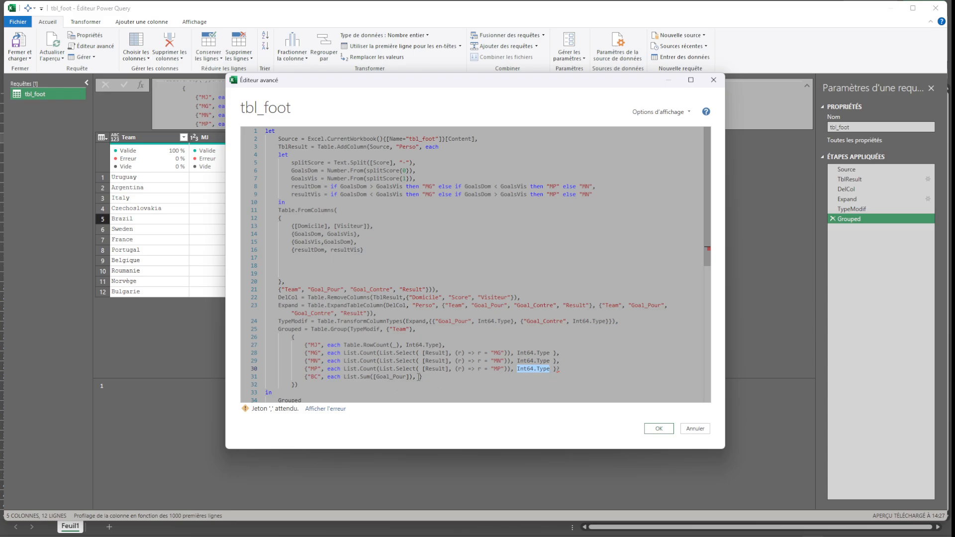
left_click(422, 378)
key("ctrl+v")
Add a comma after the List.Sum aggregation and duplicate that line directly below it.
left_click_drag(456, 377, 305, 377)
key("ctrl+c")
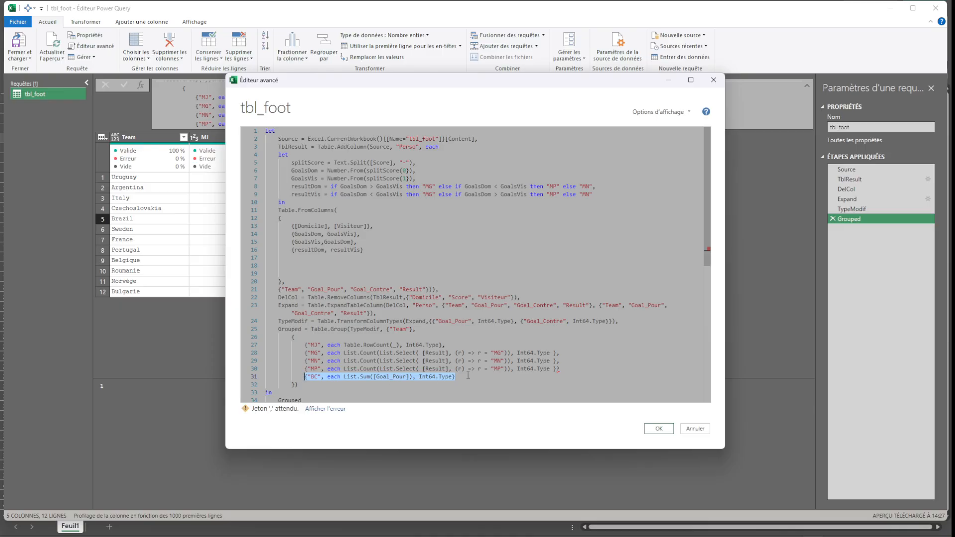
left_click(466, 377)
type(",")
key("Return")
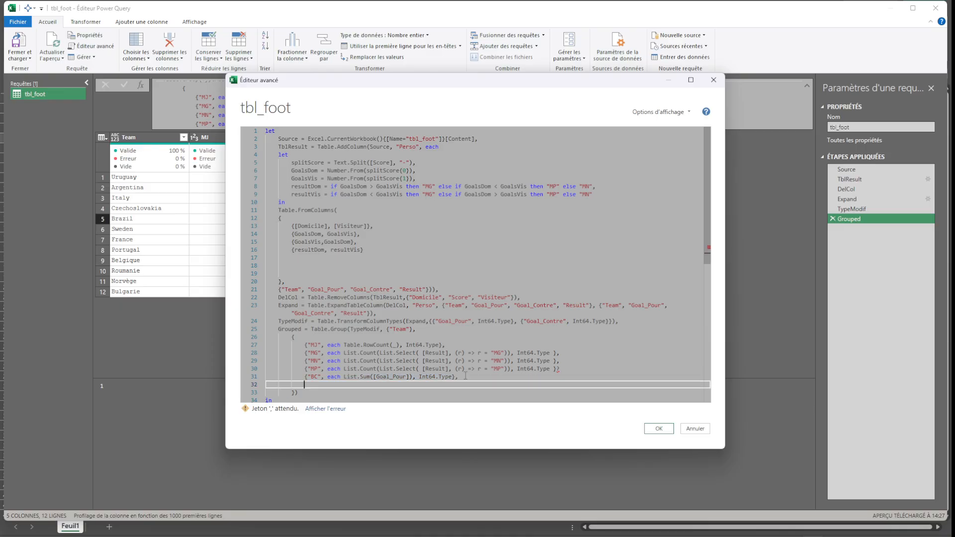
key("ctrl+v")
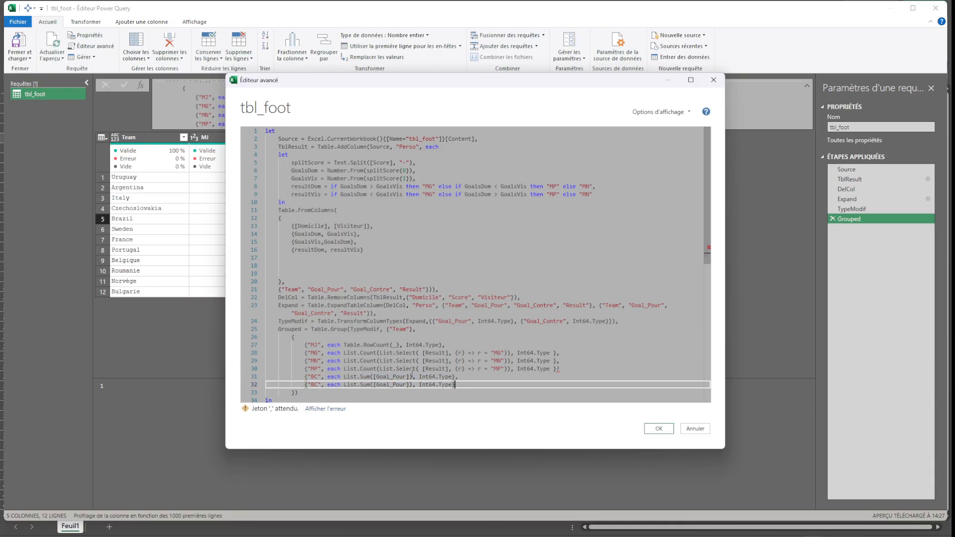
Rename the first List.Sum aggregation to "BP", make the second one sum [Goal_Contre], and apply the code.
left_click(318, 377)
key("BackSpace")
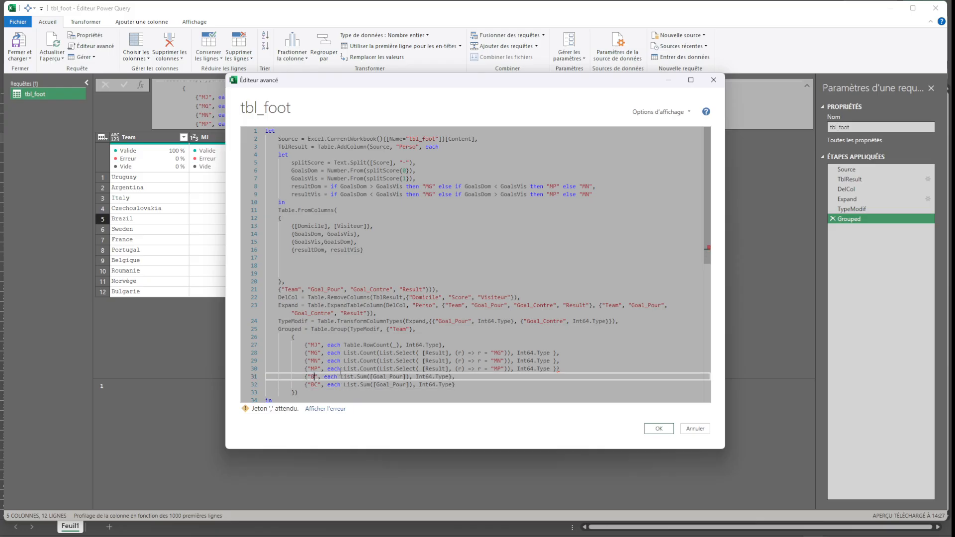
type("P")
left_click_drag(406, 384, 395, 386)
type("Contre")
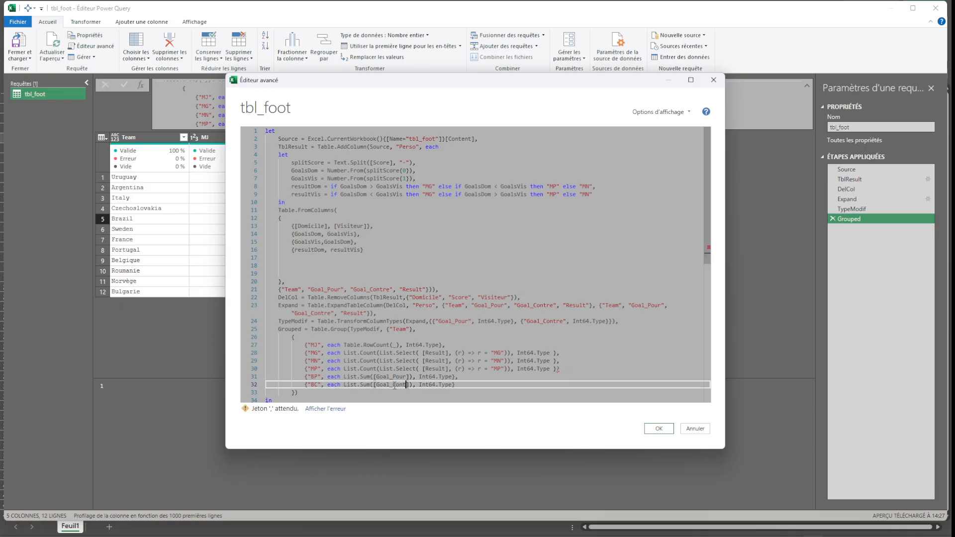
left_click(658, 428)
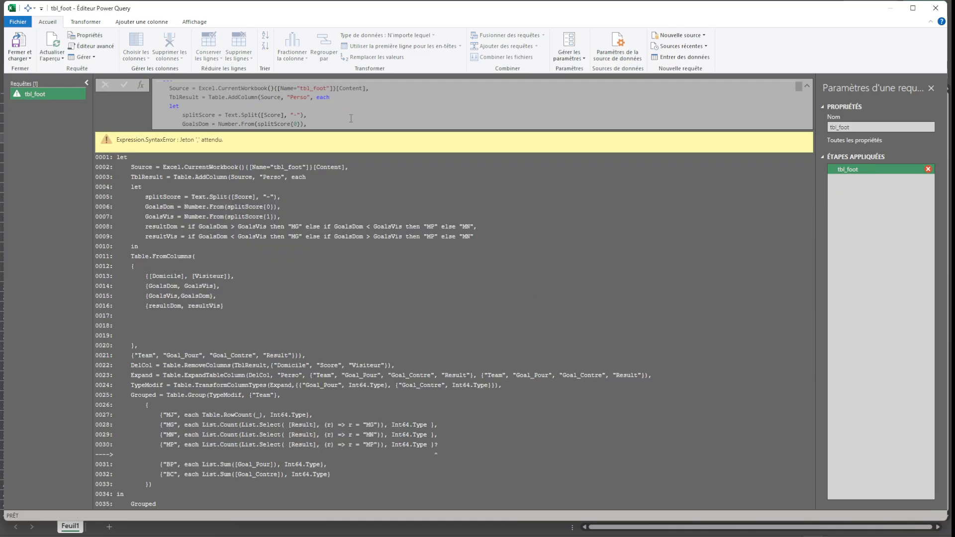
Reopen the full M code, replace the stray "?" after the MP aggregation with a comma, and apply the code.
left_click(91, 46)
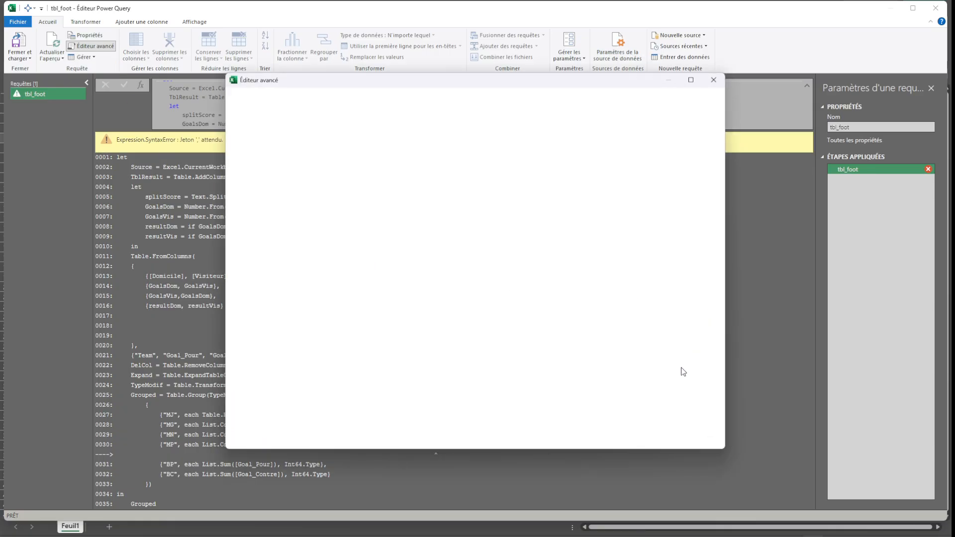
scroll(582, 331, "down", 2)
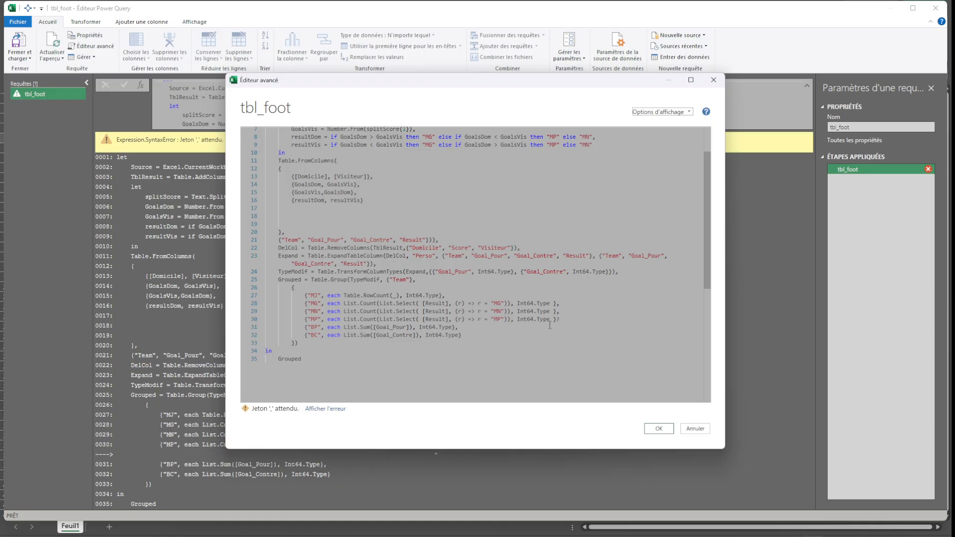
left_click(565, 322)
key("BackSpace")
type(",")
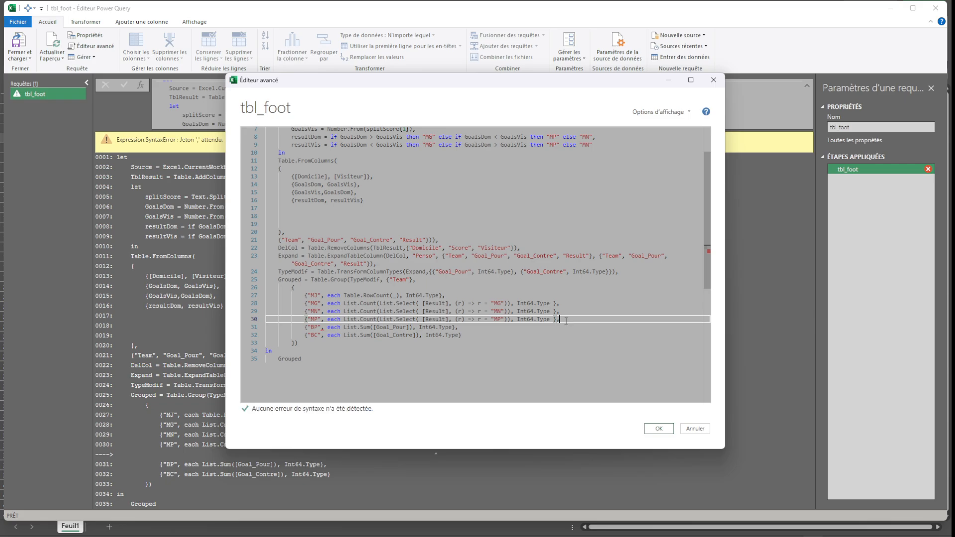
left_click(661, 430)
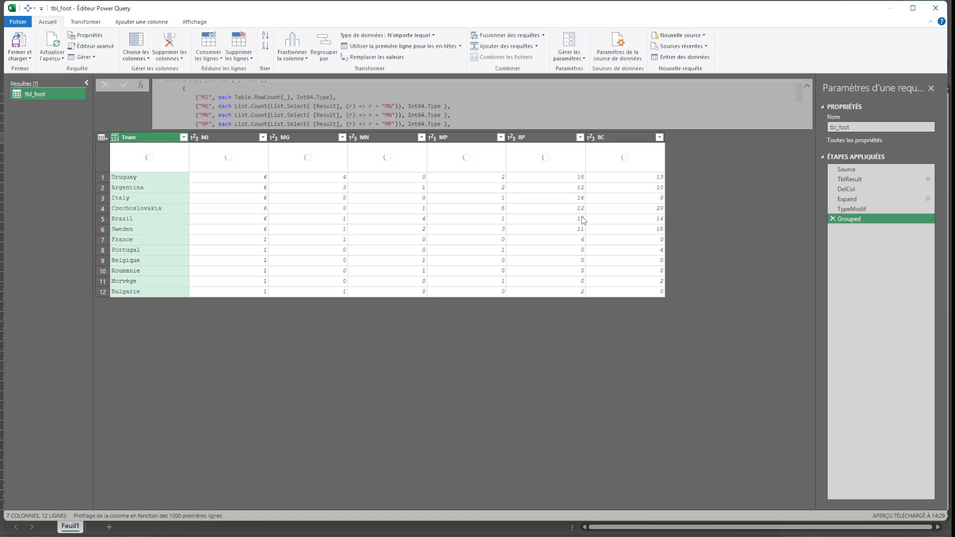
left_click(545, 140)
left_click(620, 143)
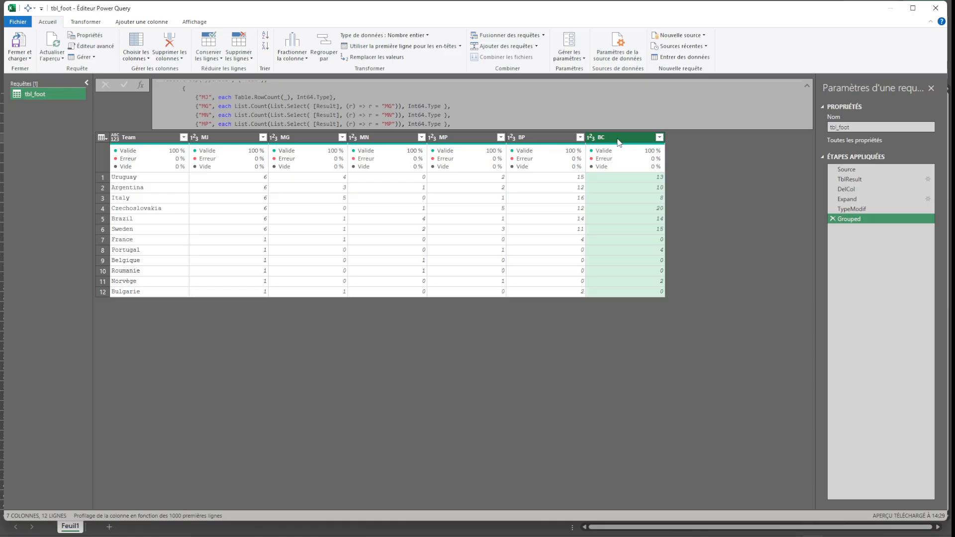
Add a custom column named "DB" calculated as [BP] - [BC].
left_click(145, 23)
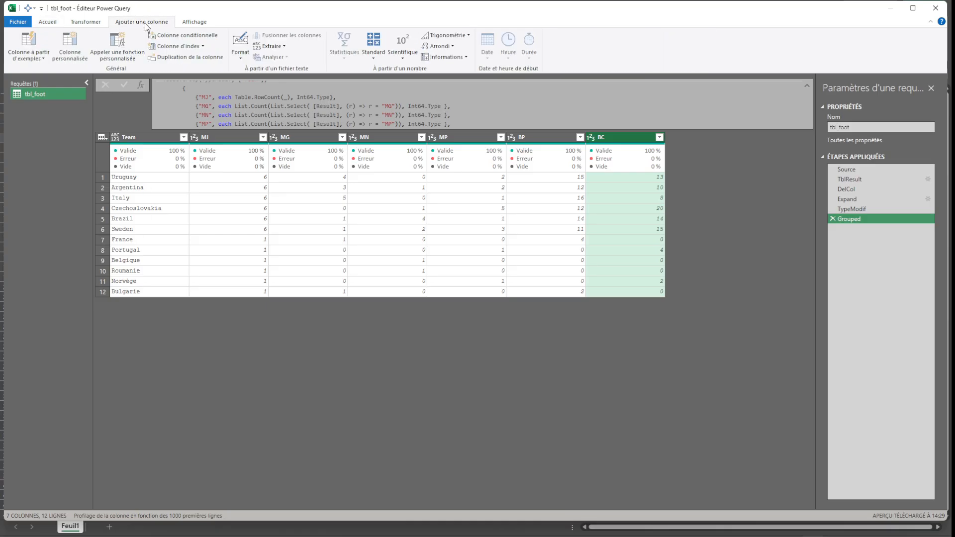
left_click(74, 55)
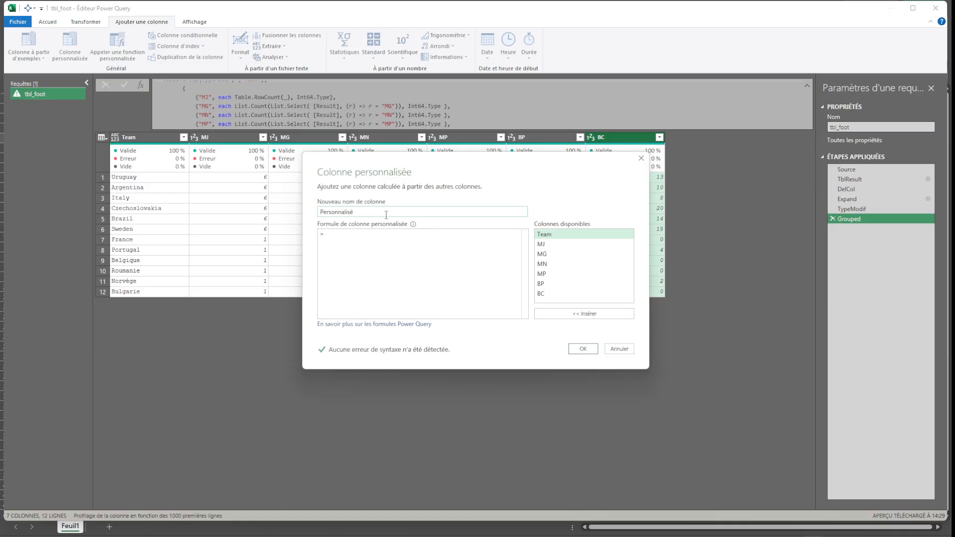
double_click(371, 212)
type("DB")
left_click(359, 236)
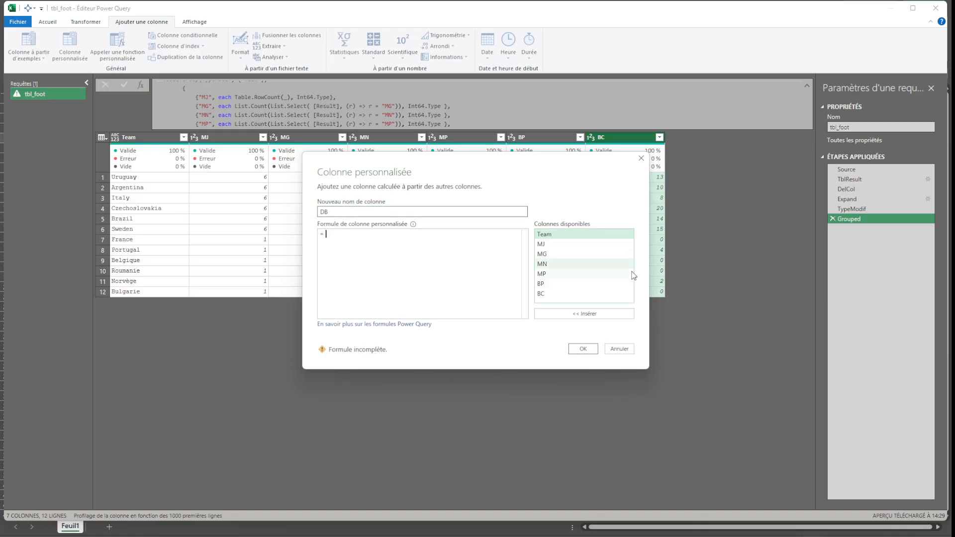
left_click(564, 286)
double_click(562, 283)
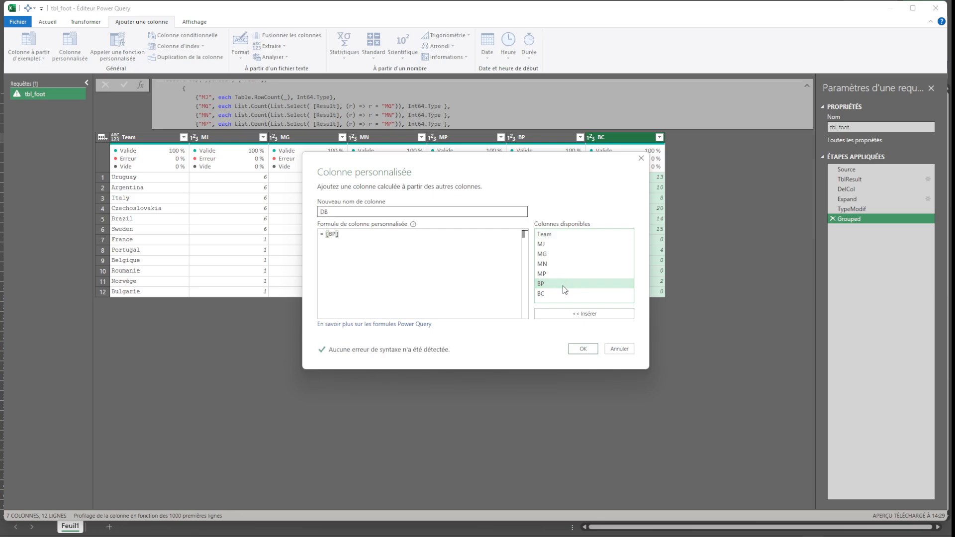
type("-")
left_click(557, 294)
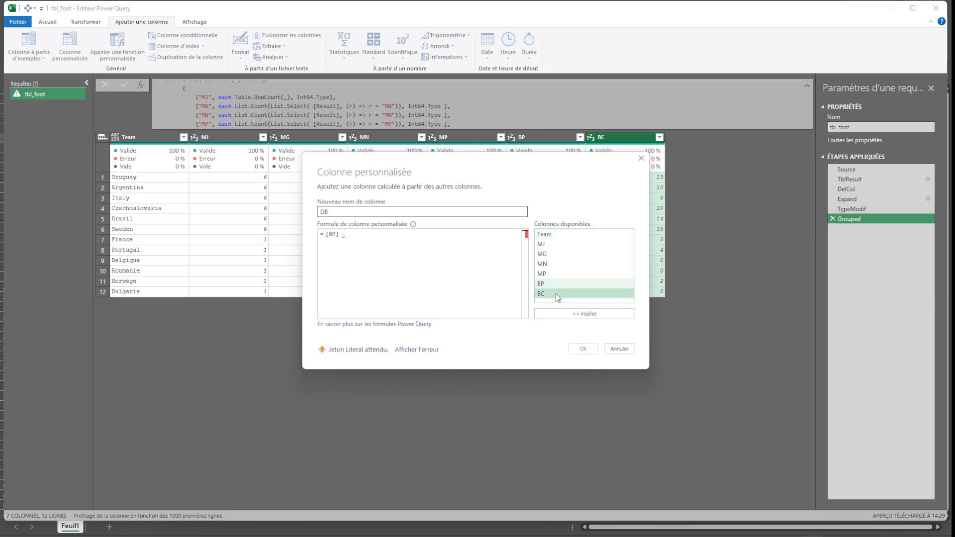
double_click(556, 293)
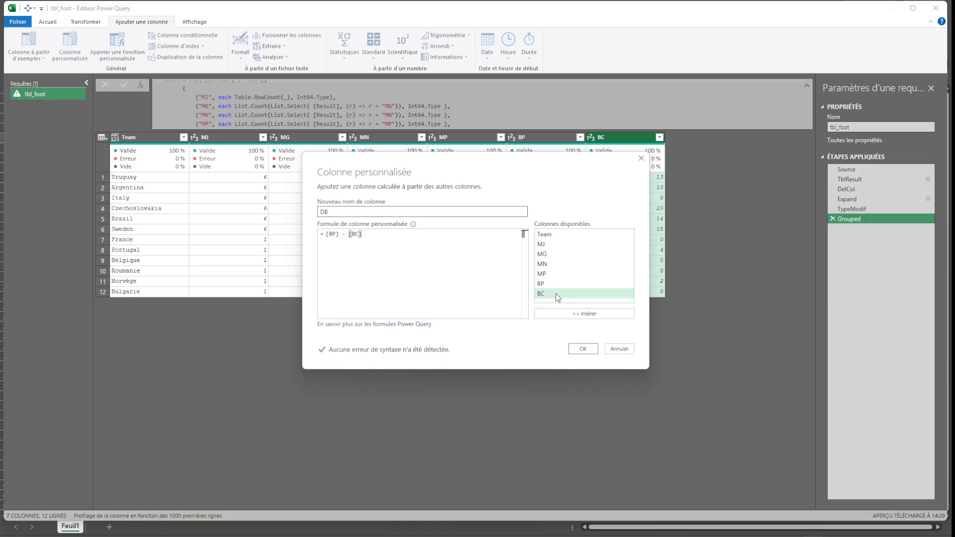
left_click(585, 350)
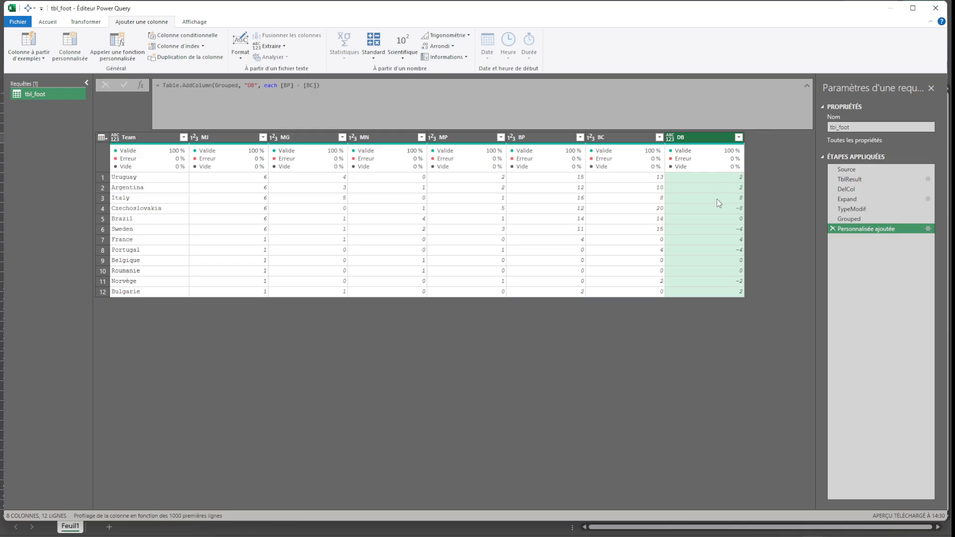
Check the Czechoslovakia row's BP, BC and DB values against each other.
left_click(164, 208)
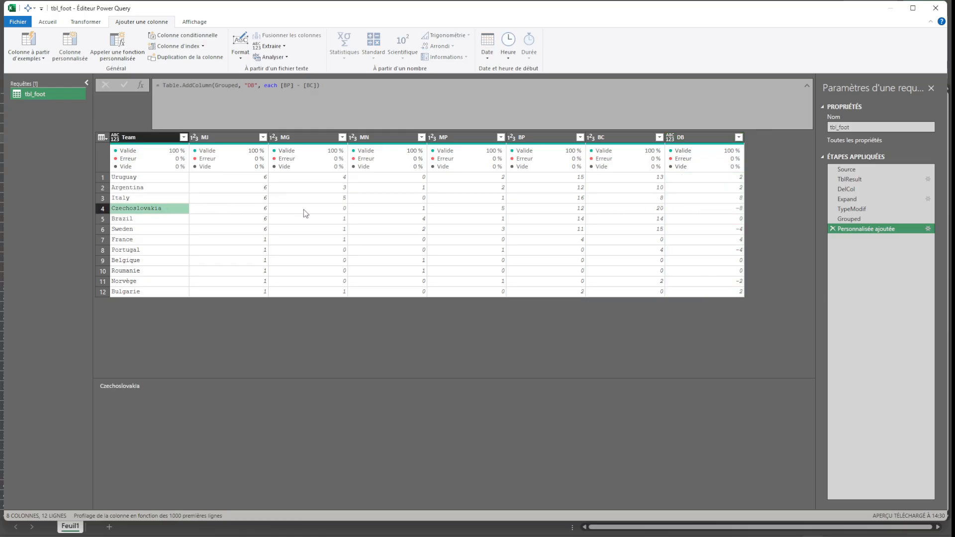
left_click(572, 212)
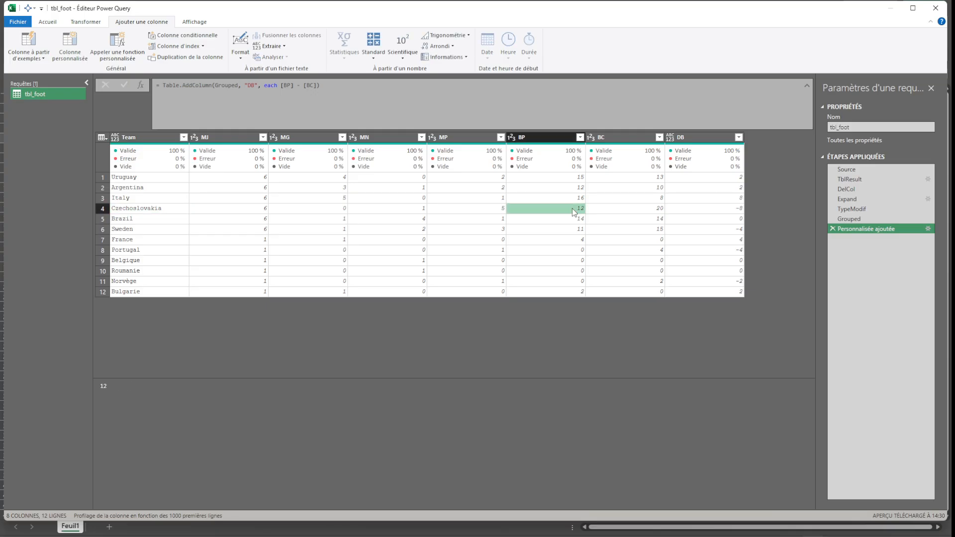
left_click(611, 209)
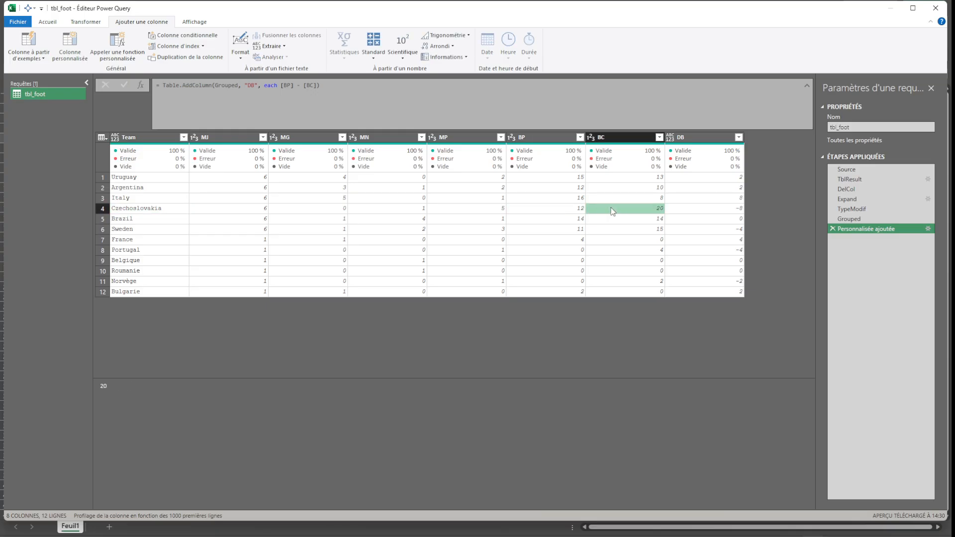
left_click(688, 212)
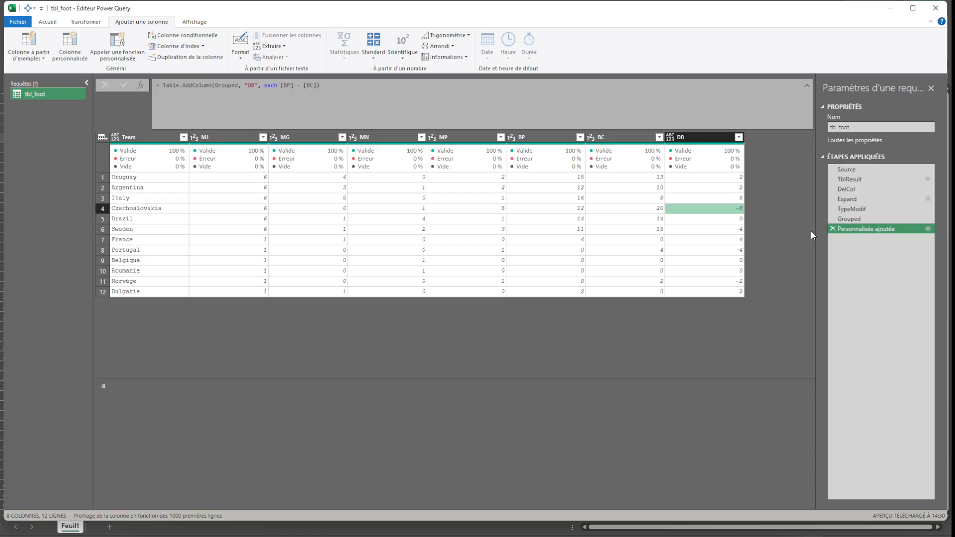
Rename the applied step that adds the custom column as AddDB.
left_click(870, 229)
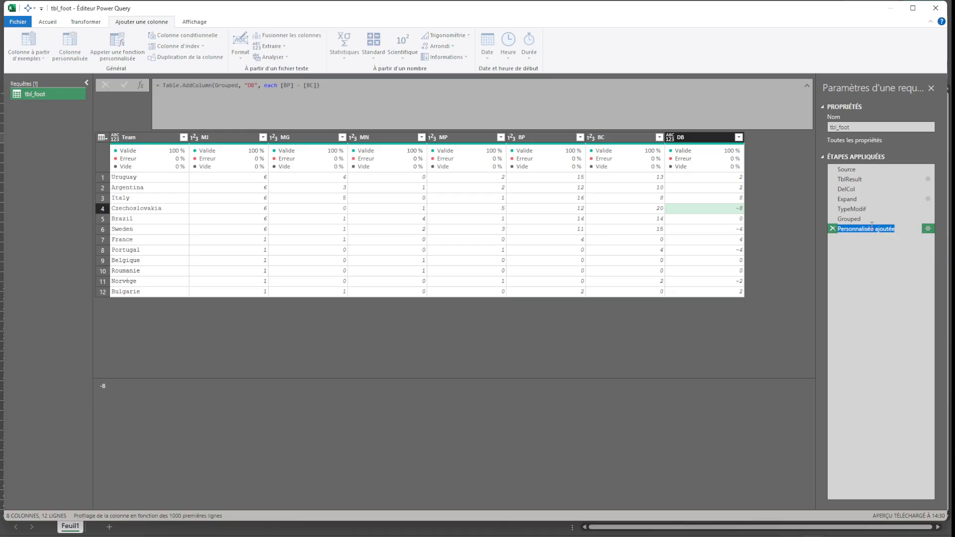
type("AddDB")
key("Return")
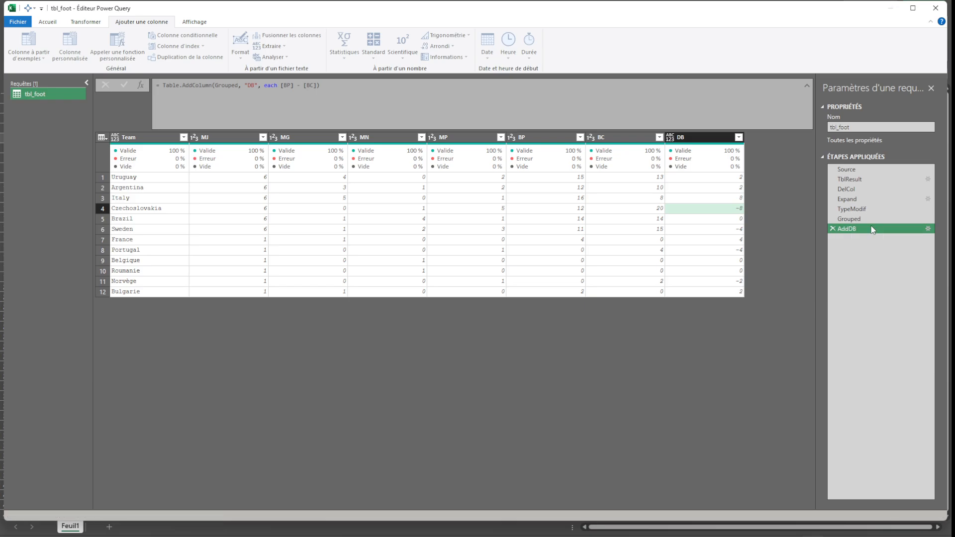
Open the full M code and give the AddDB column the type Int64.Type, copied from the BP aggregation.
left_click(48, 22)
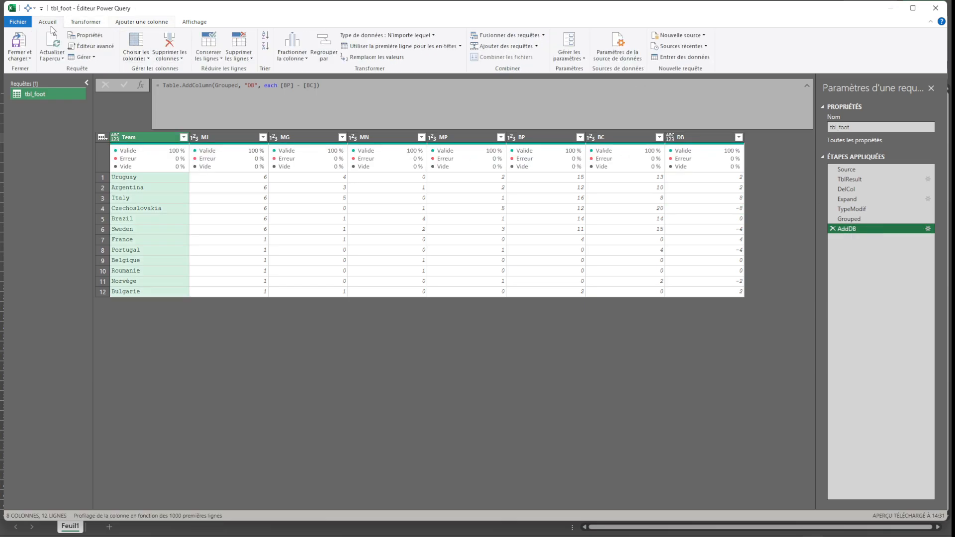
left_click(92, 45)
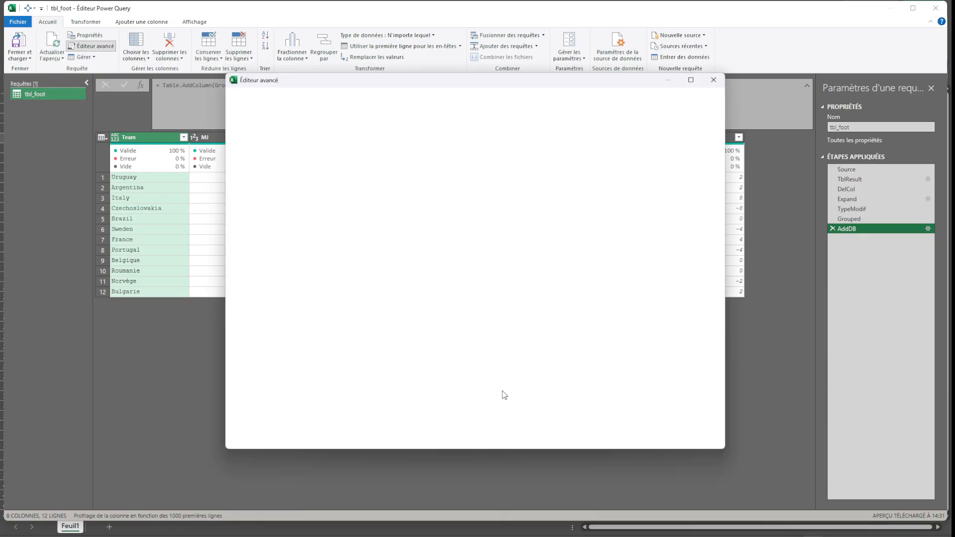
scroll(489, 396, "down", 3)
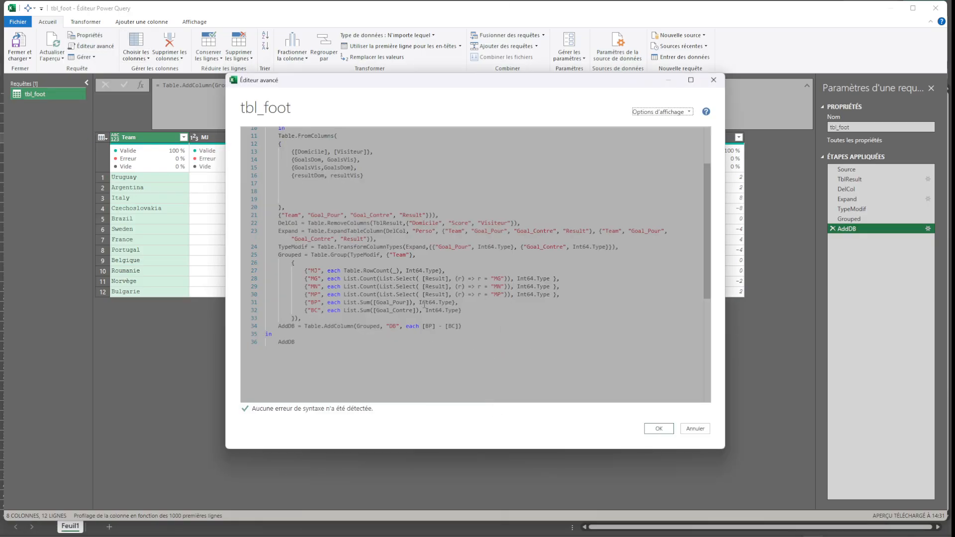
left_click_drag(413, 302, 453, 312)
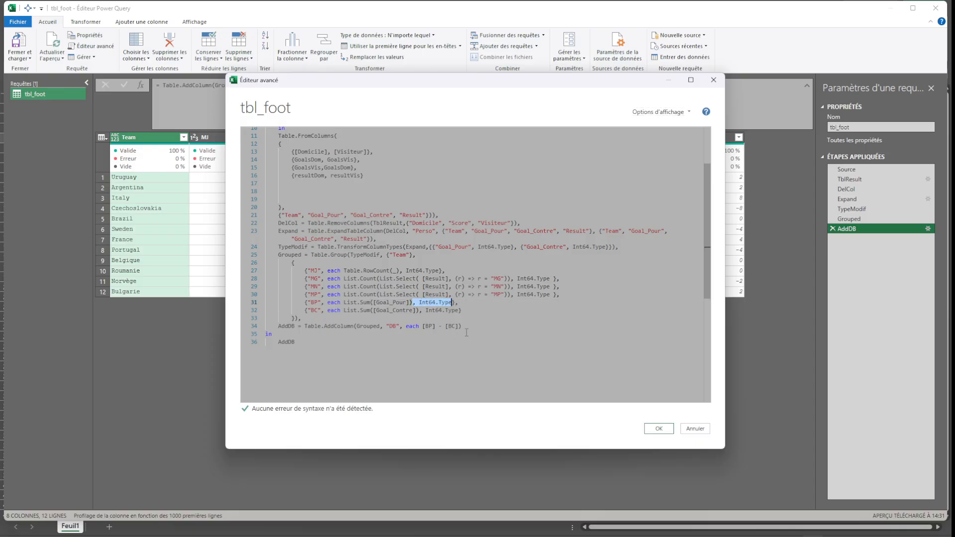
key("ctrl+c")
left_click(458, 326)
key("ctrl+v")
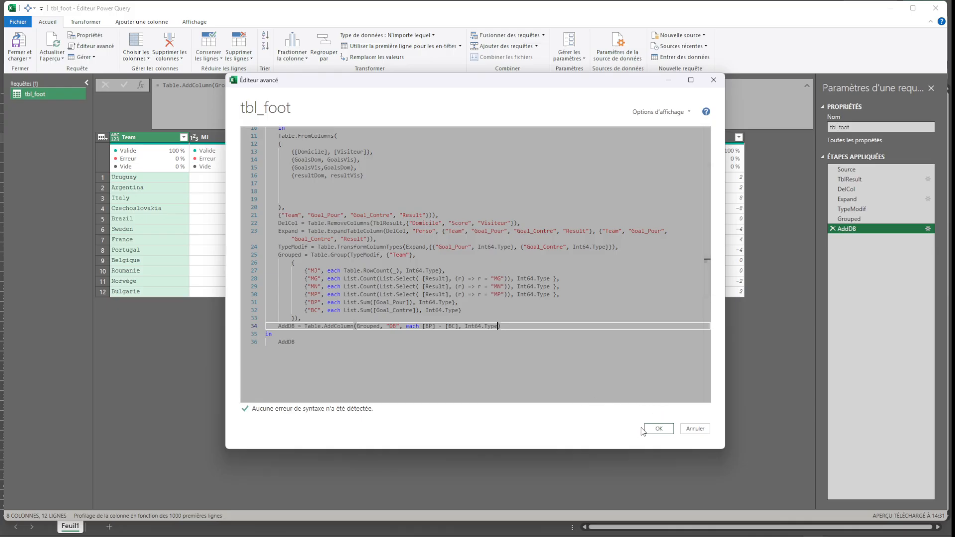
Add a comma after the AddDB line and begin a new step AddPts below it that calls Table.AddColumn.
left_click(514, 328)
type(",")
key("Return")
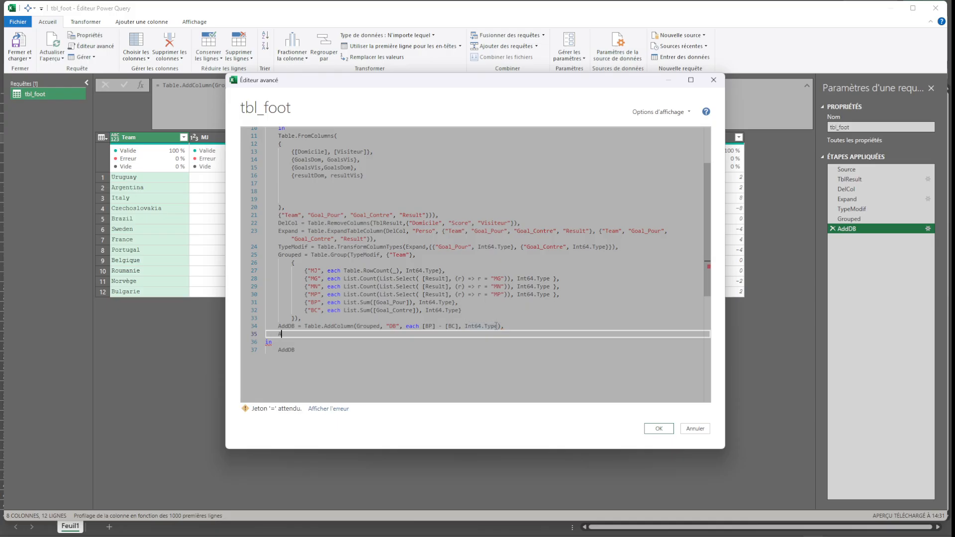
type("AddP")
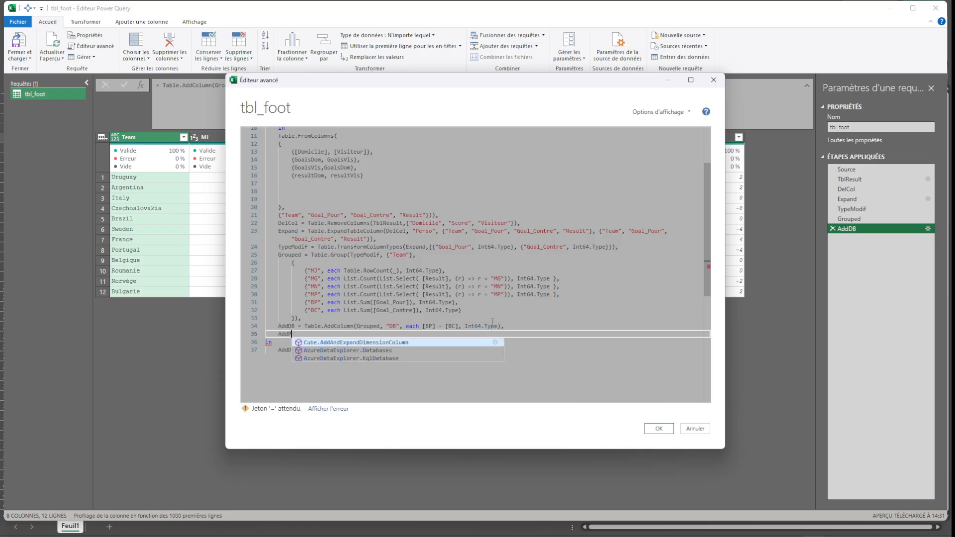
type("ts = ")
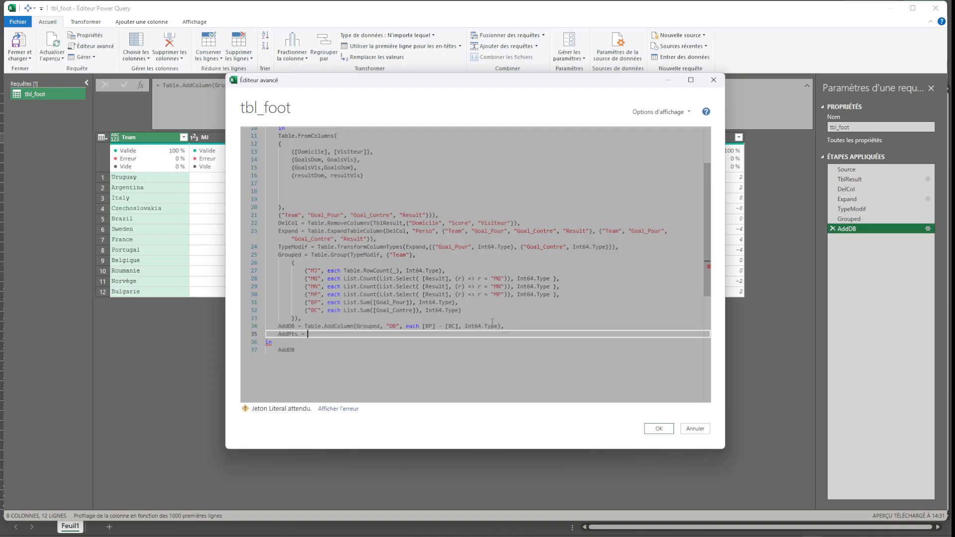
type("tableaddcol")
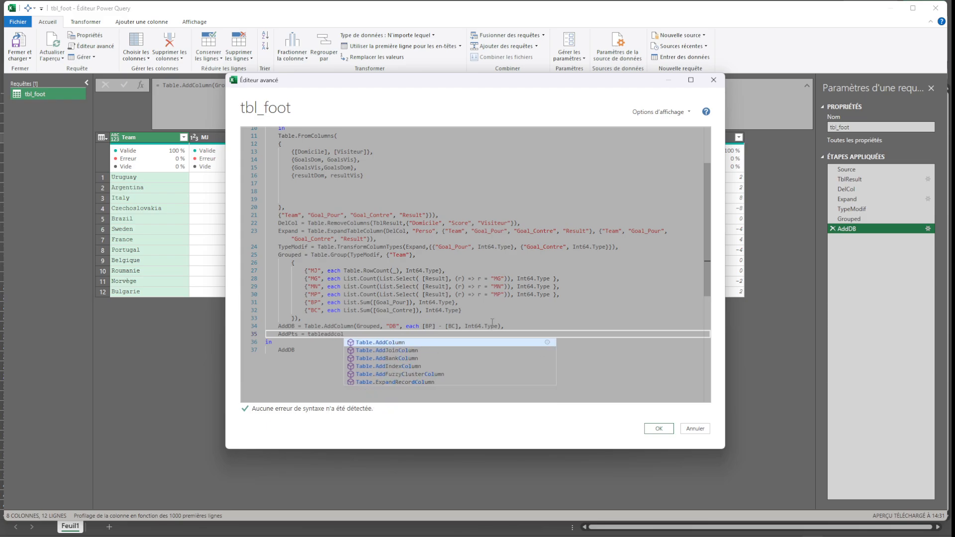
key("Tab")
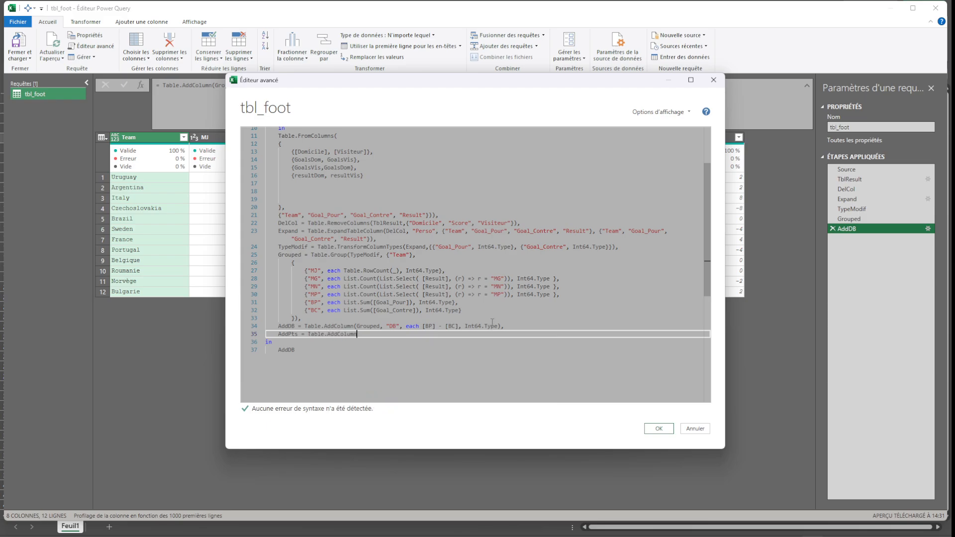
type("(")
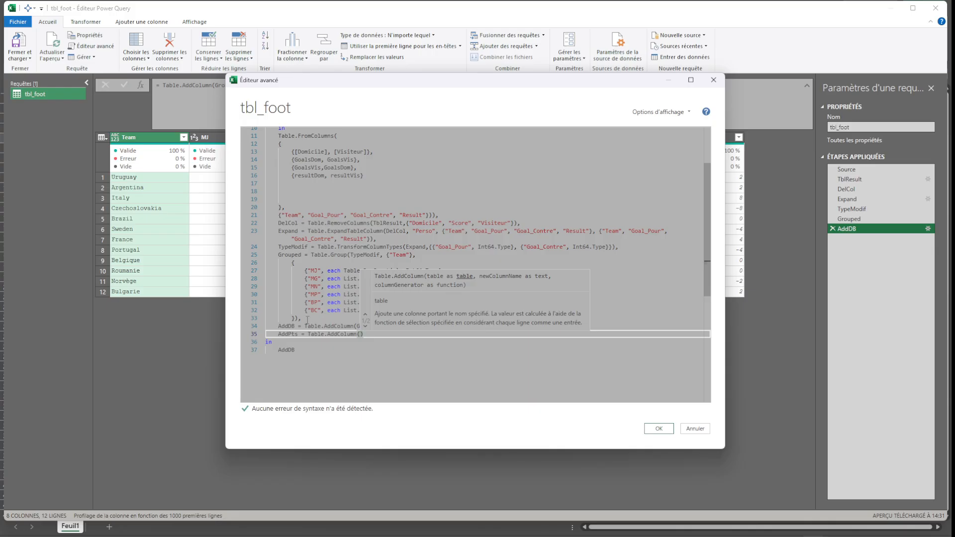
Enter AddDB as the source table and "Pts" as the new column name in the AddPts call.
type("Add")
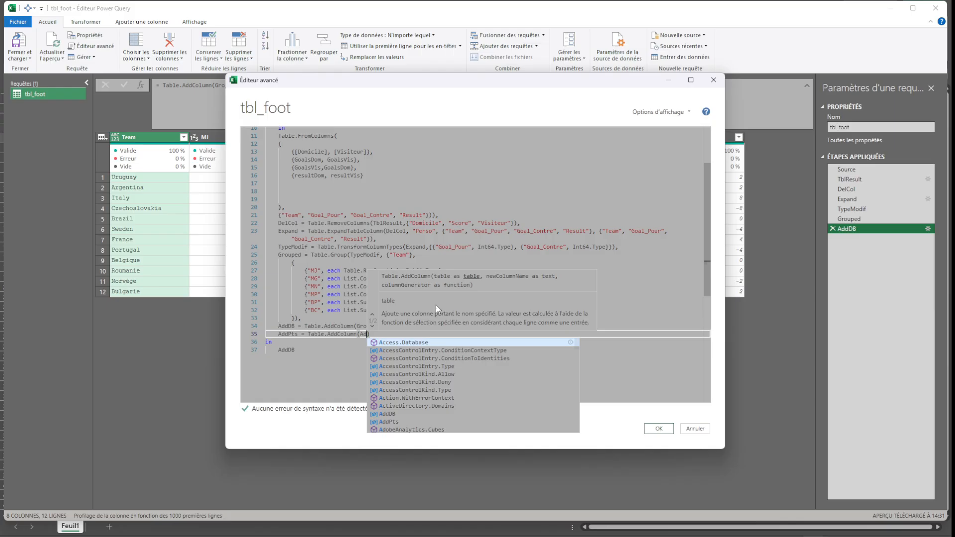
type("DB,")
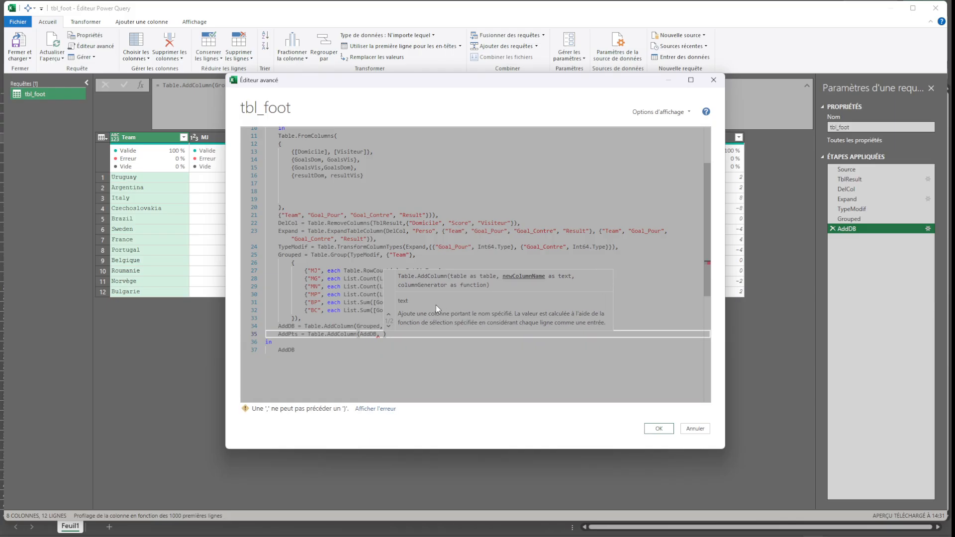
type(" \"")
type("Pts")
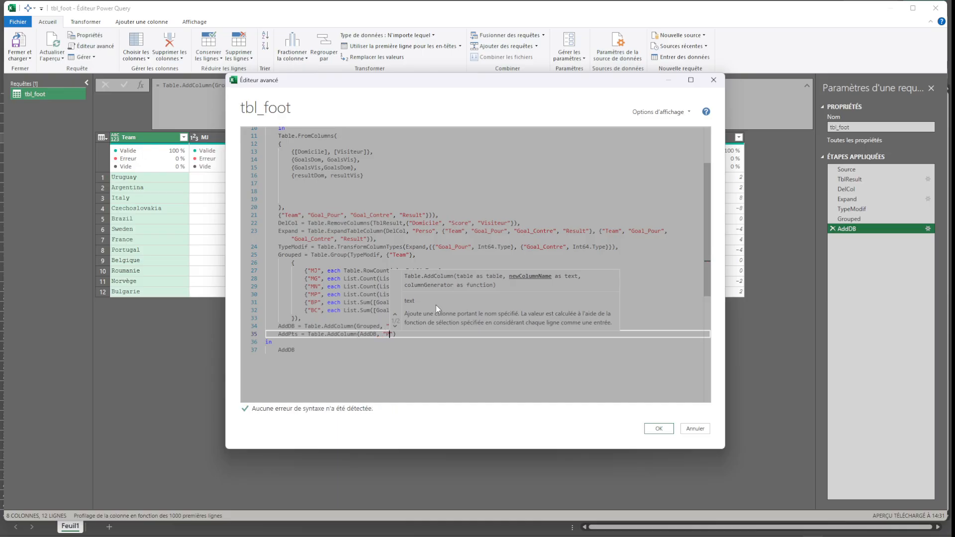
type("\"")
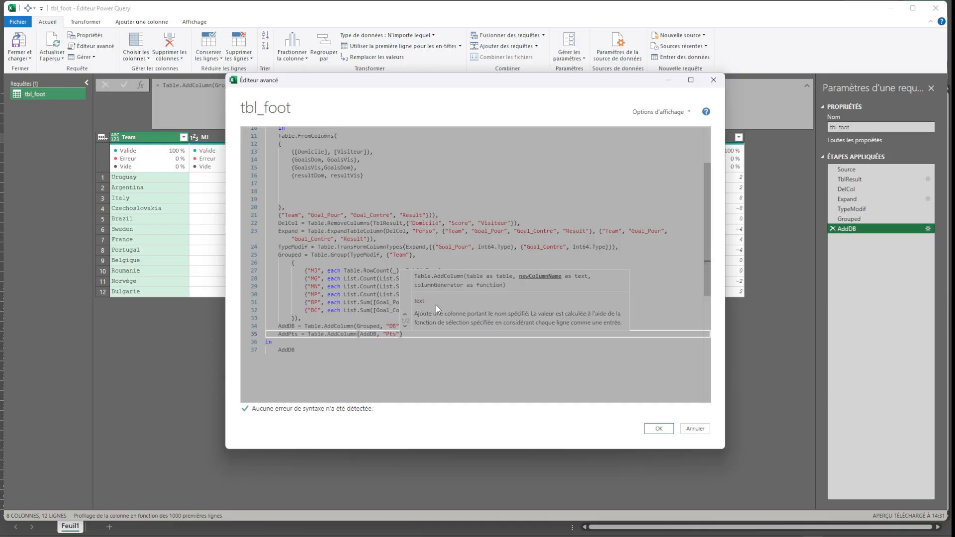
type(",")
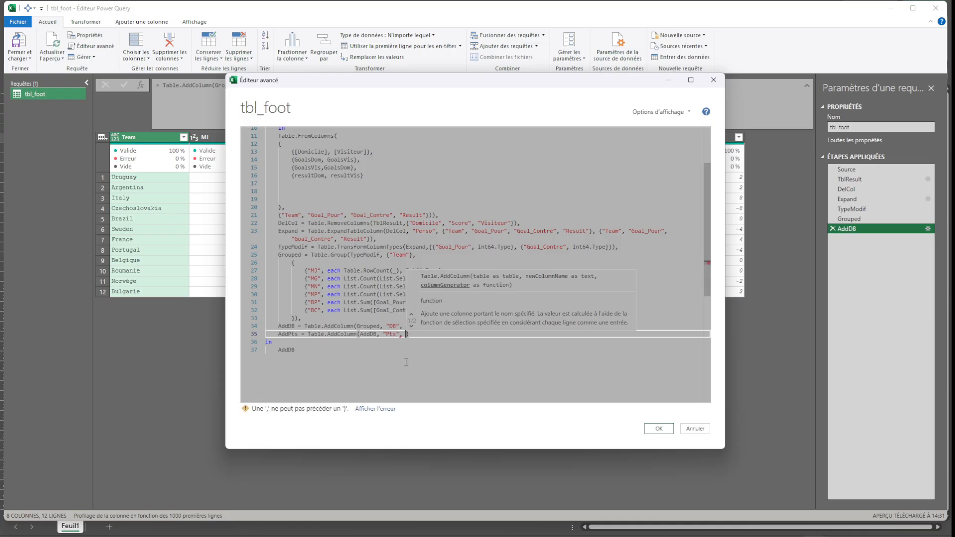
Complete the AddPts column formula as each [MG] * 3 + [MN].
left_click(406, 362)
left_click(407, 336)
type("each ")
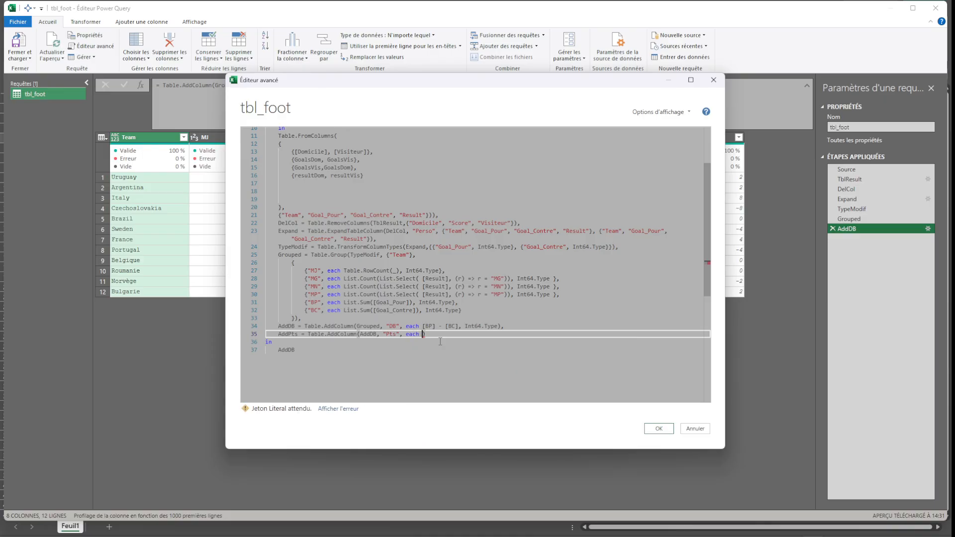
type("[MG")
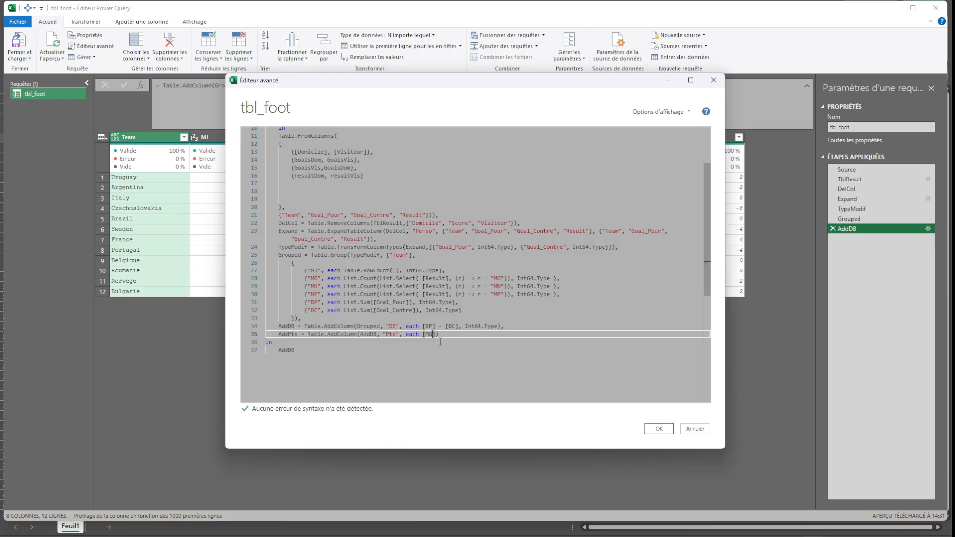
type("] +")
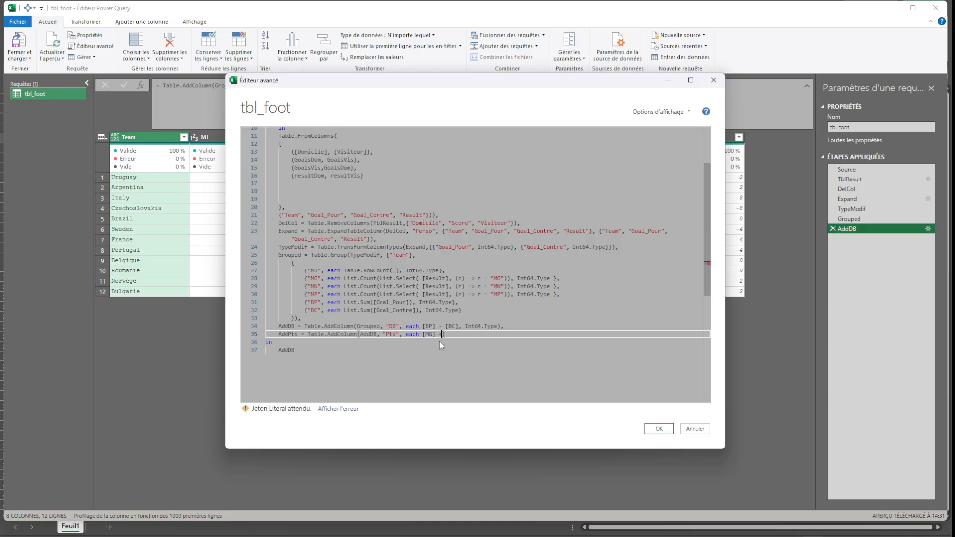
key("BackSpace")
key("BackSpace")
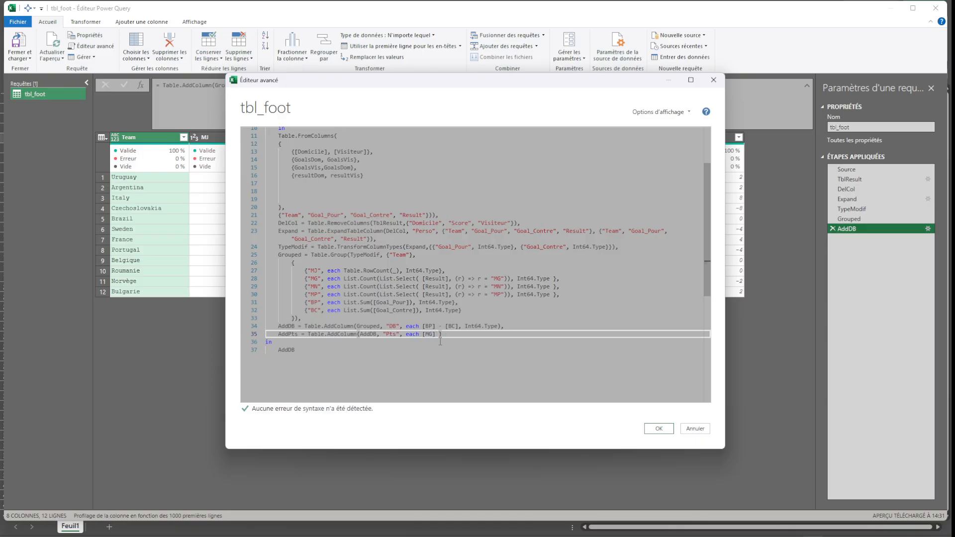
type("* 3 +")
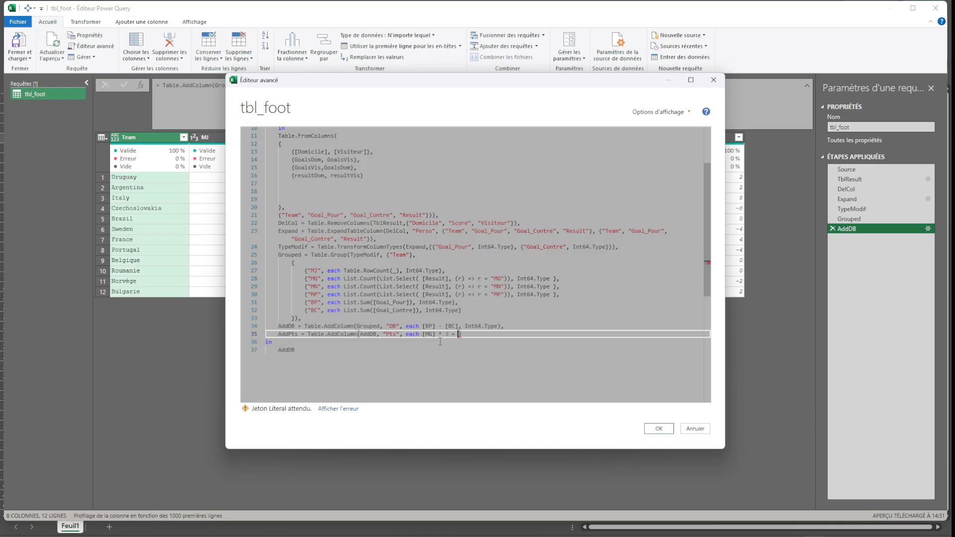
type(" [")
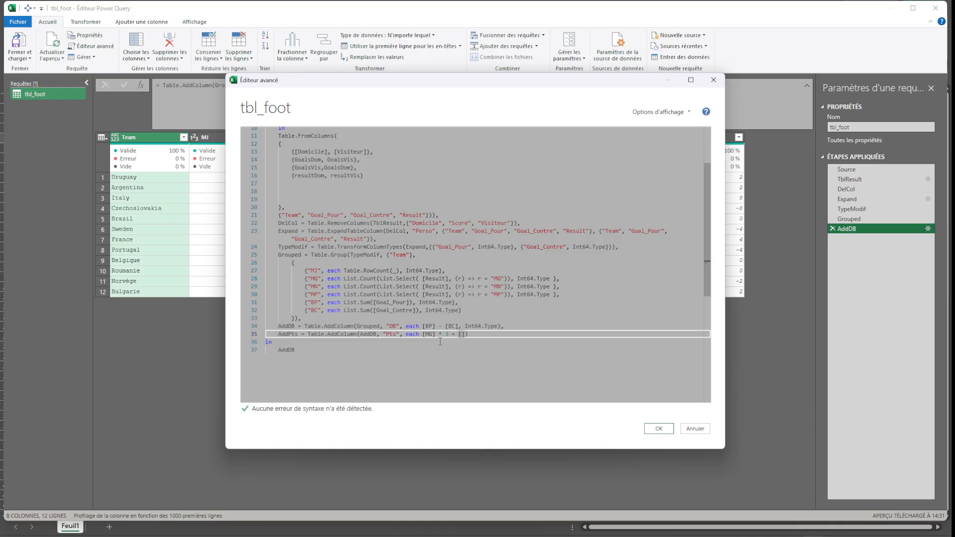
type("MN")
Give the Pts column the type Int64.Type, copied from the AddDB line, and apply the M code.
left_click_drag(459, 326, 498, 326)
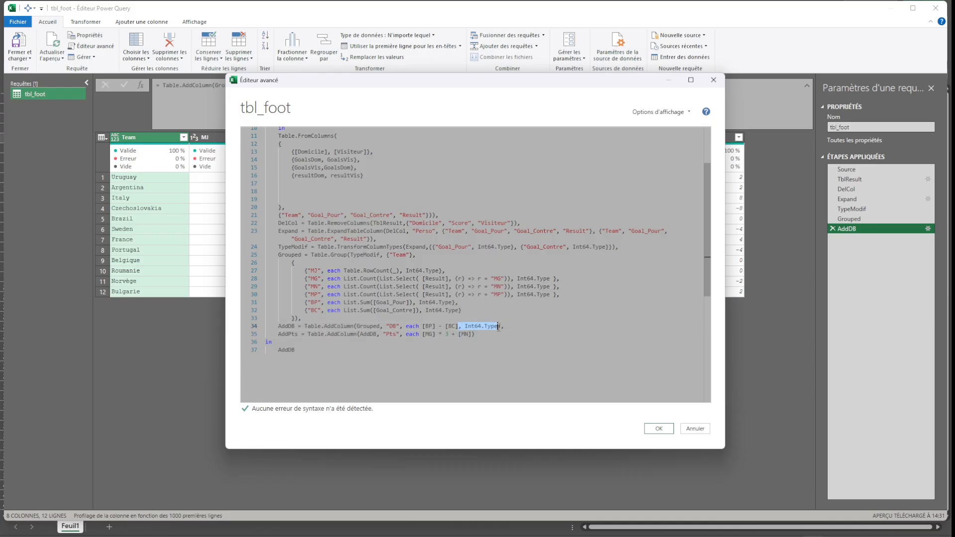
key("ctrl+c")
left_click(474, 334)
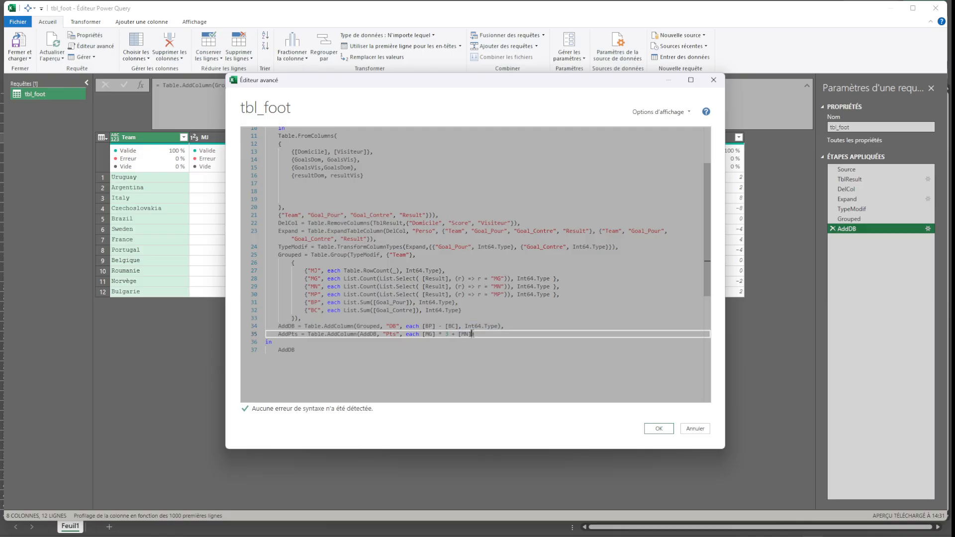
key("ctrl+v")
left_click(655, 427)
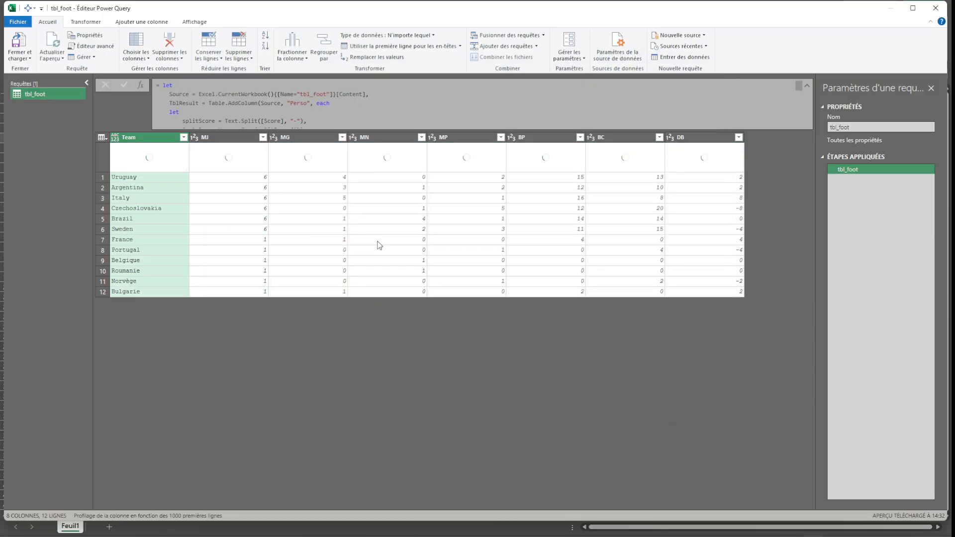
Reopen the full M code, replace AddDB with AddPts as the result after "in", and apply the code.
scroll(302, 115, "down", 5)
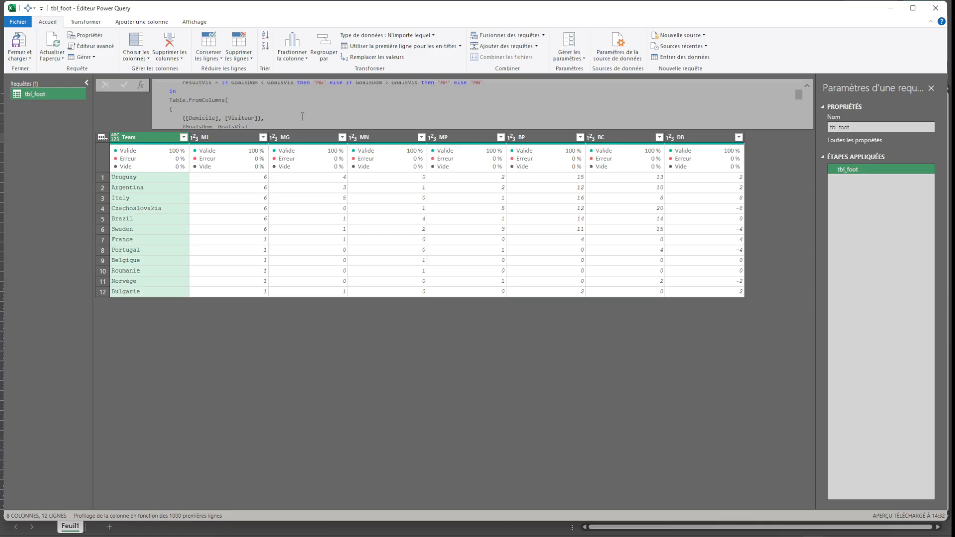
left_click(92, 45)
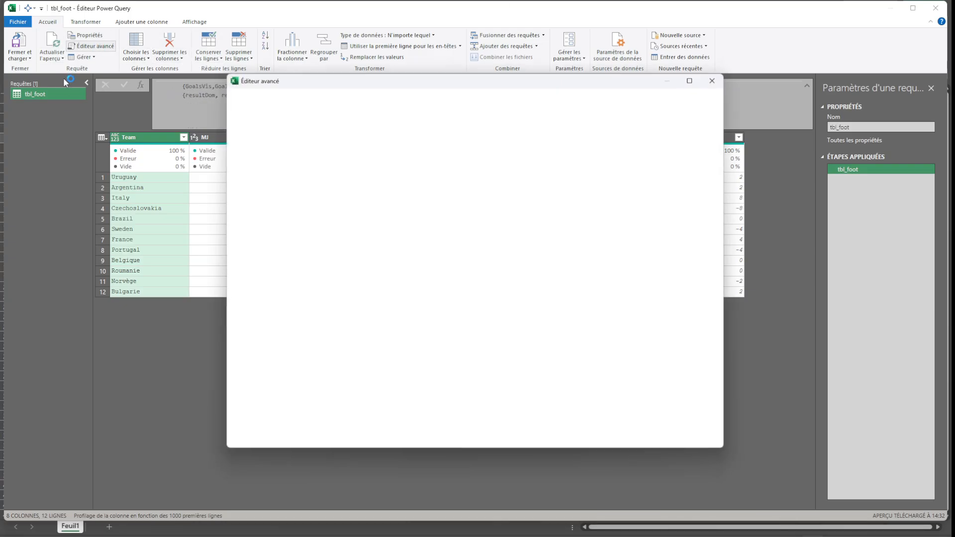
scroll(311, 326, "down", 5)
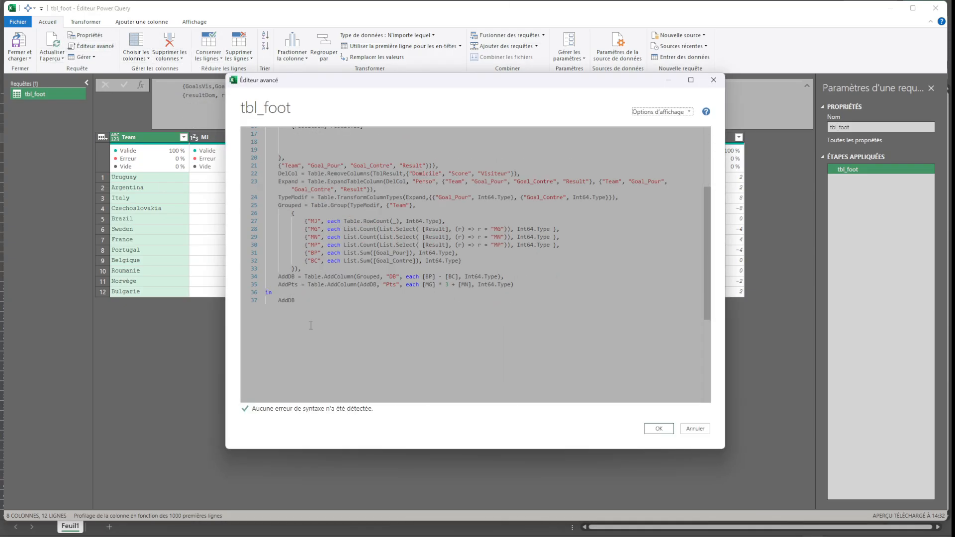
double_click(288, 284)
double_click(287, 301)
key("ctrl+v")
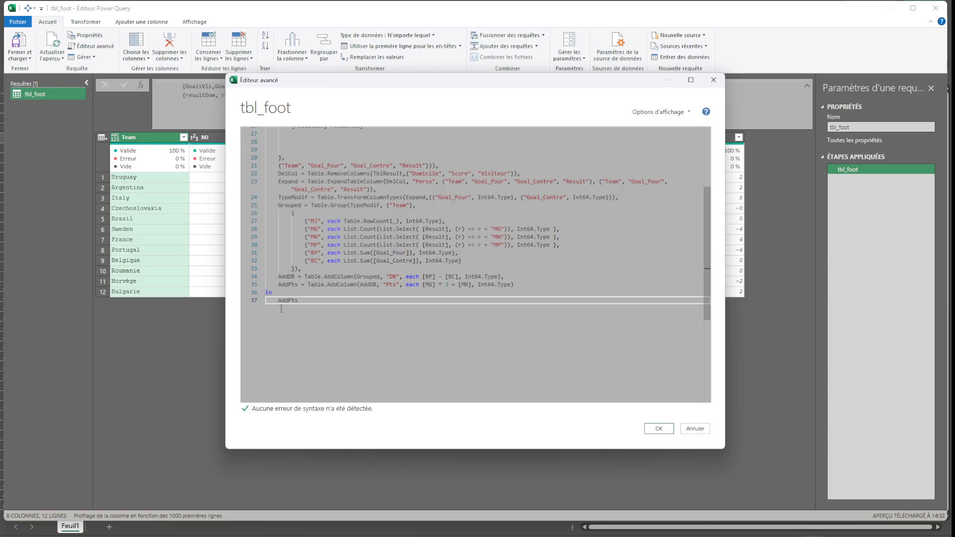
left_click(658, 428)
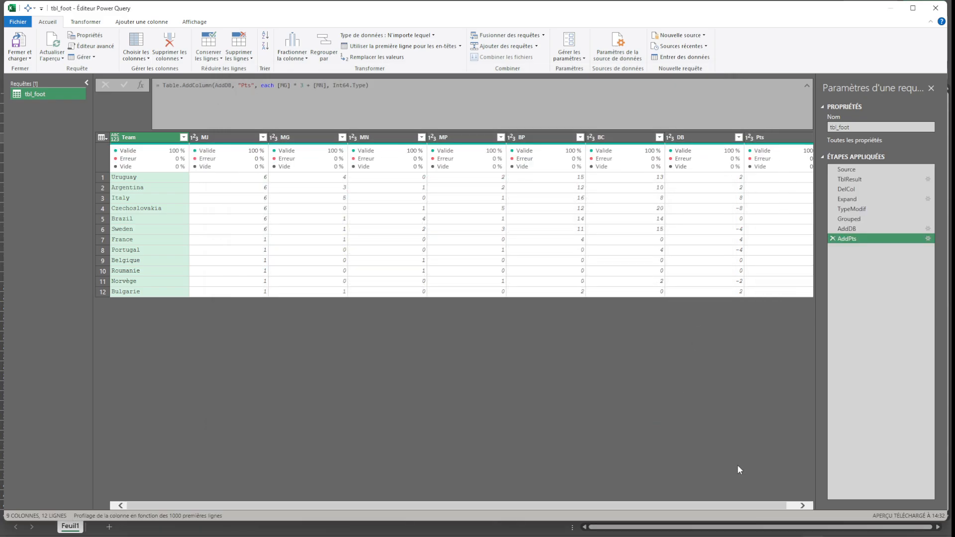
Check the Pts values of Uruguay and Argentina against their MG, MN and MP counts.
left_click_drag(739, 506, 778, 507)
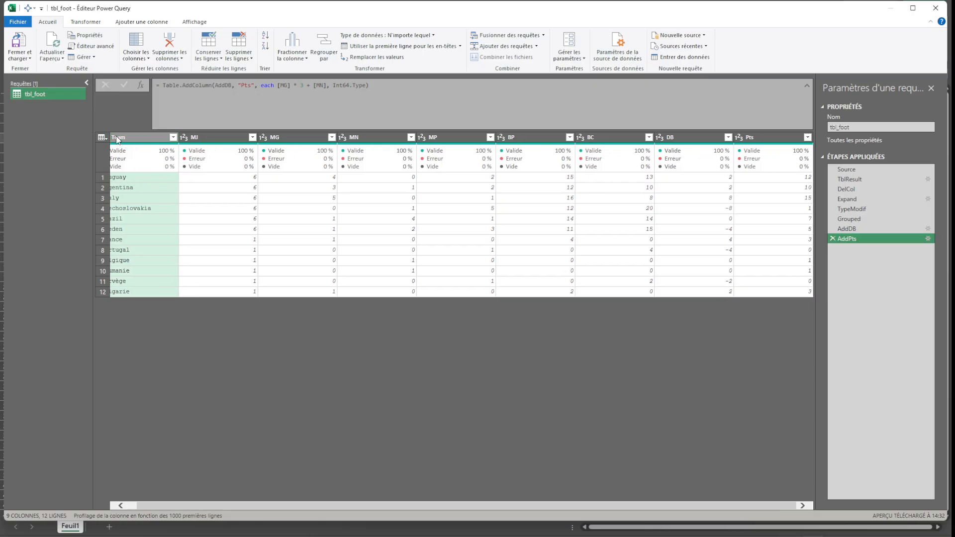
left_click(127, 177)
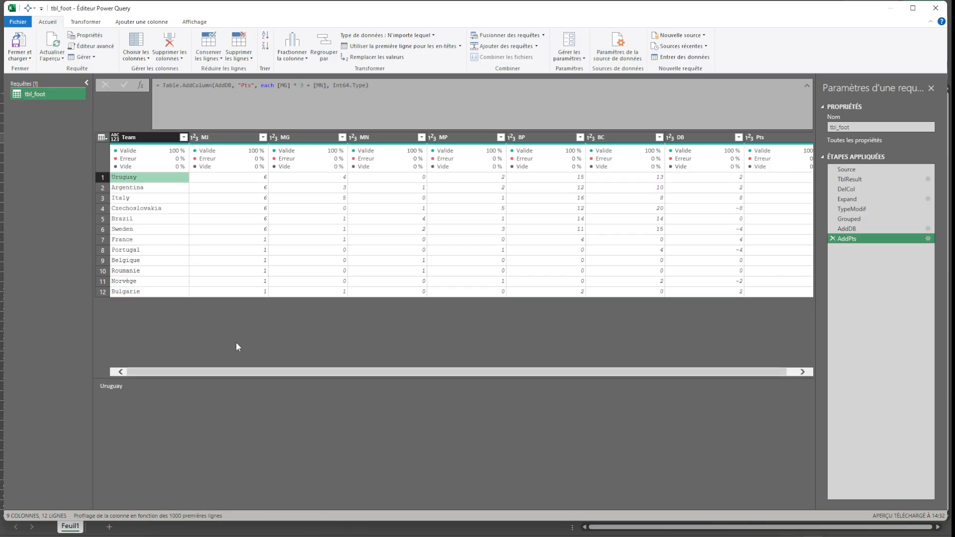
left_click(322, 177)
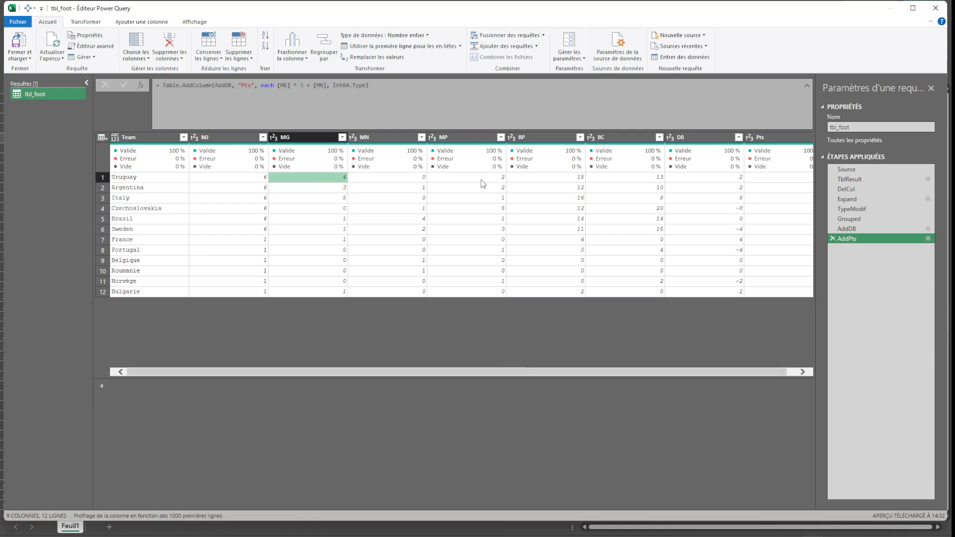
left_click(482, 179)
left_click(339, 179)
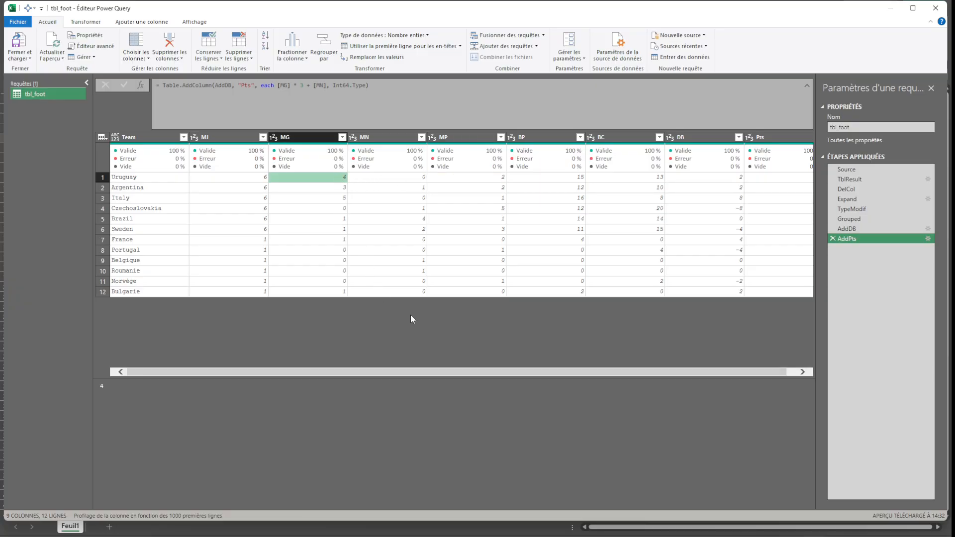
left_click_drag(406, 373, 493, 374)
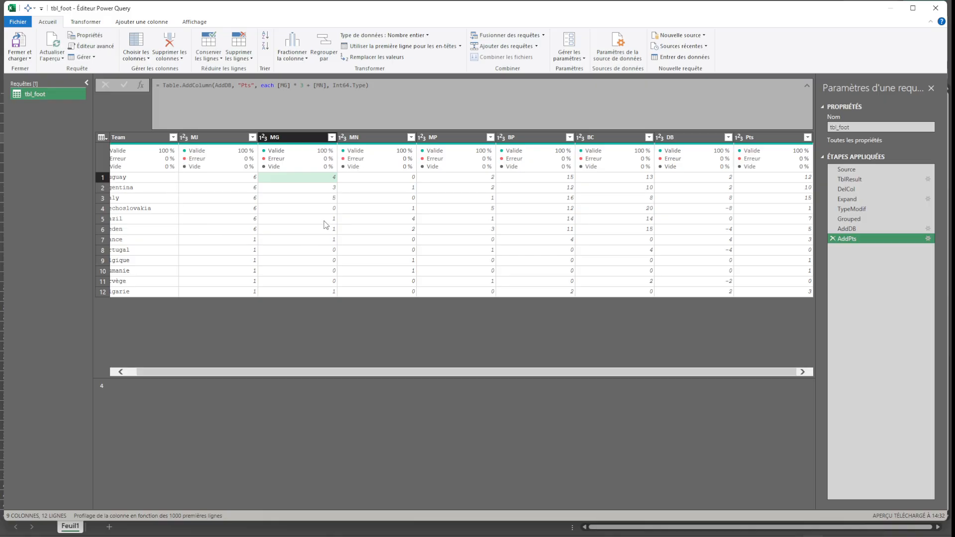
left_click(320, 190)
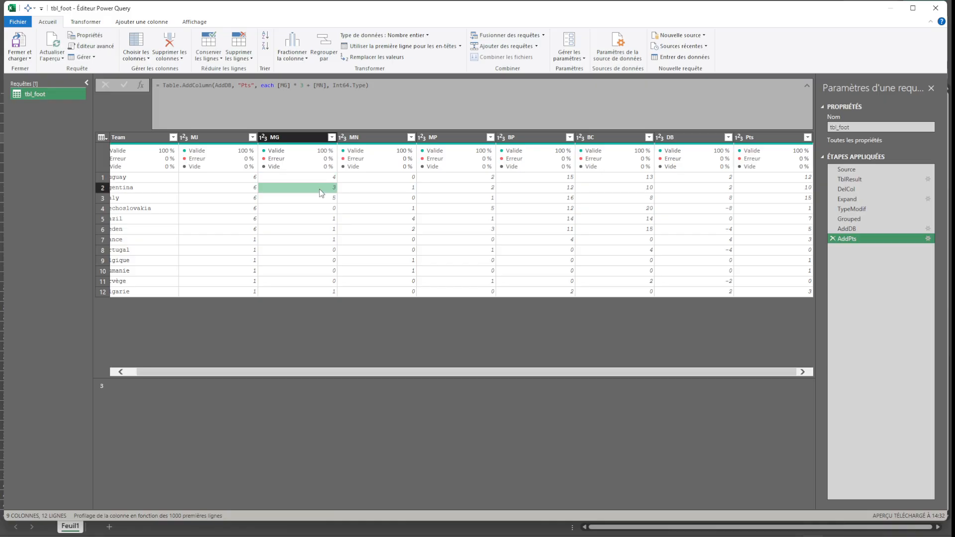
left_click(391, 191)
left_click(783, 188)
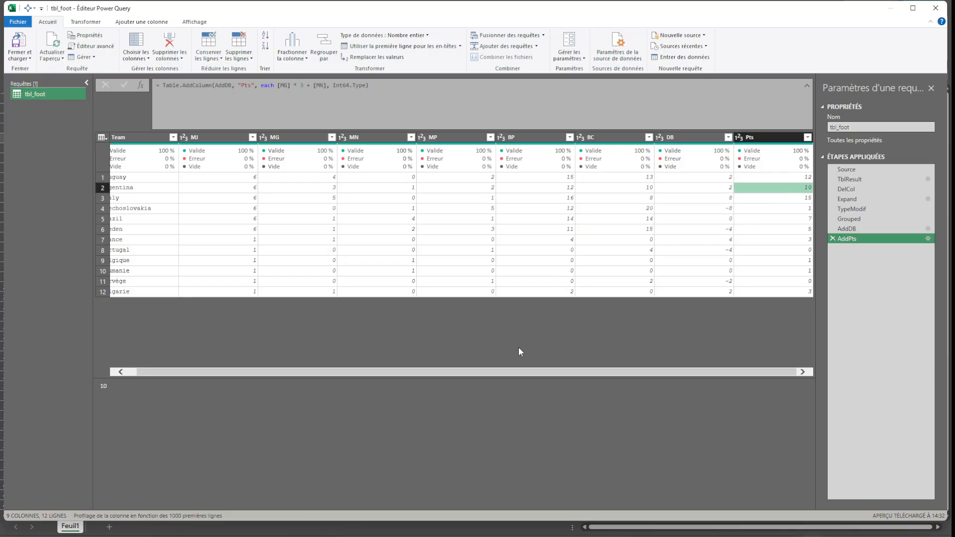
left_click_drag(541, 371, 462, 351)
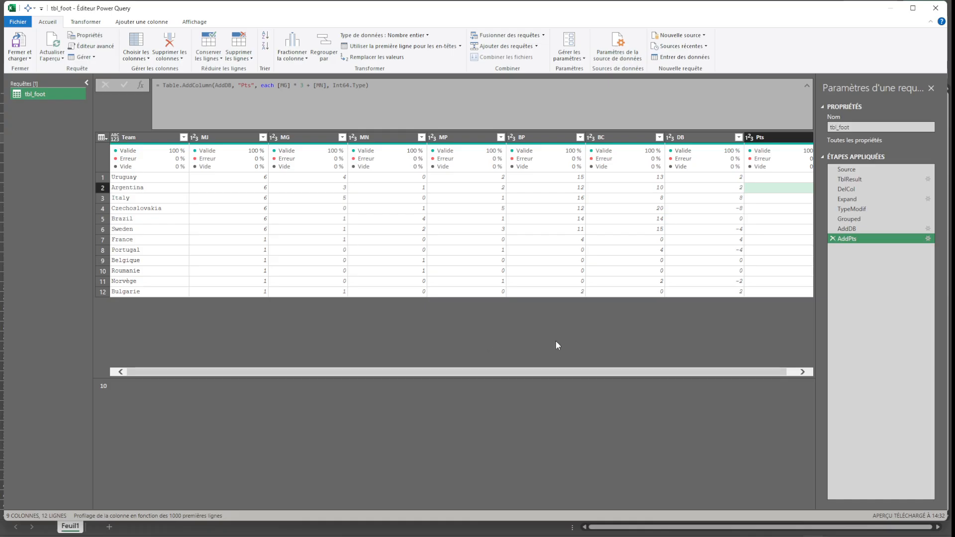
Sort the standings in descending order by Pts, with MG and DB as second and third sort keys.
left_click_drag(647, 374, 657, 374)
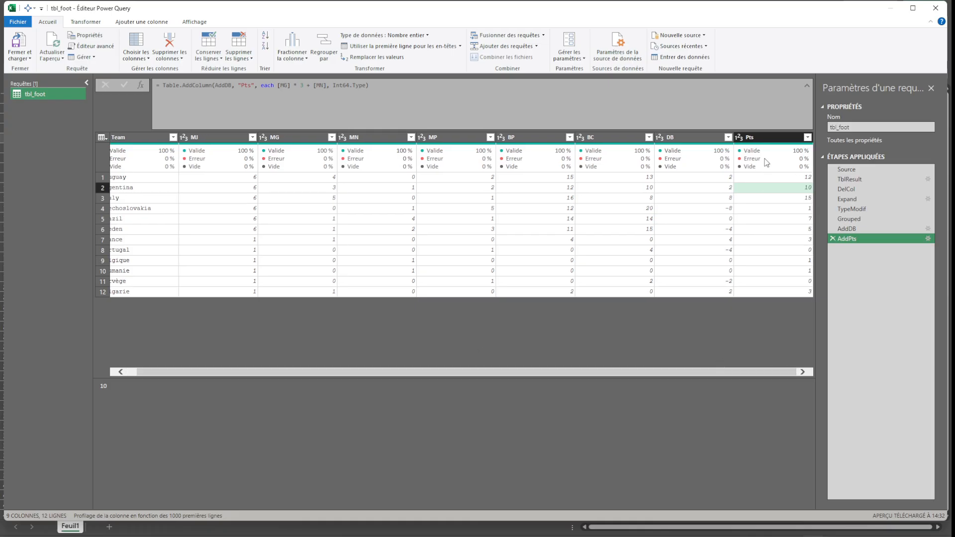
left_click(807, 138)
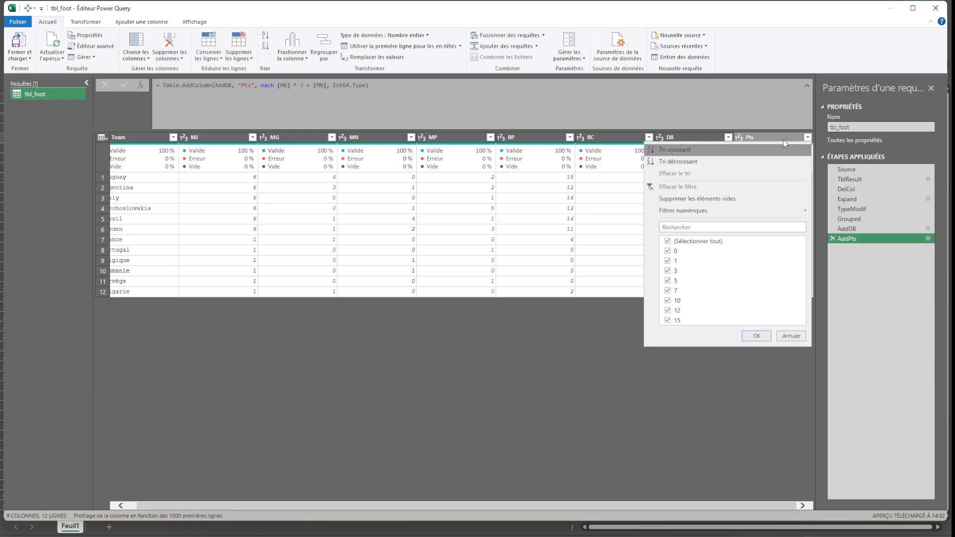
left_click(708, 160)
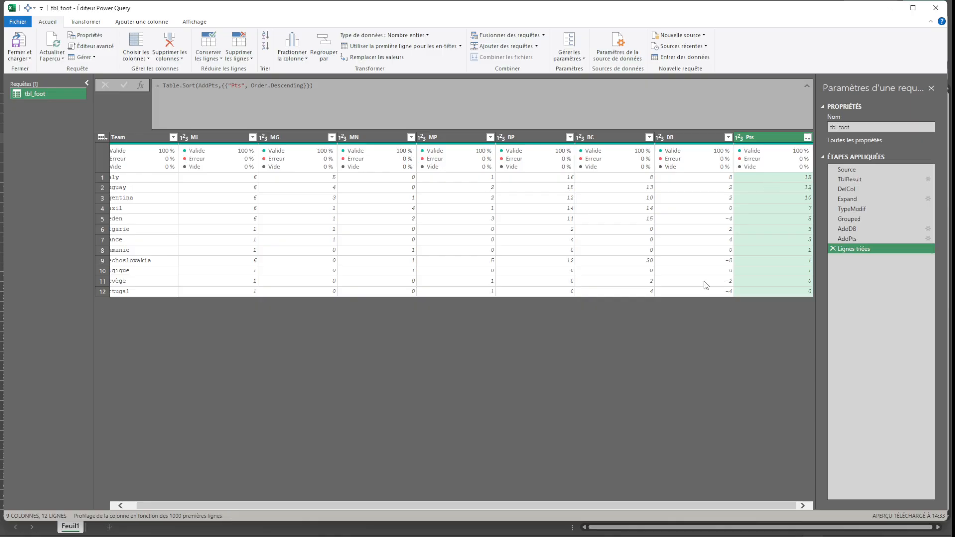
left_click_drag(601, 506, 519, 507)
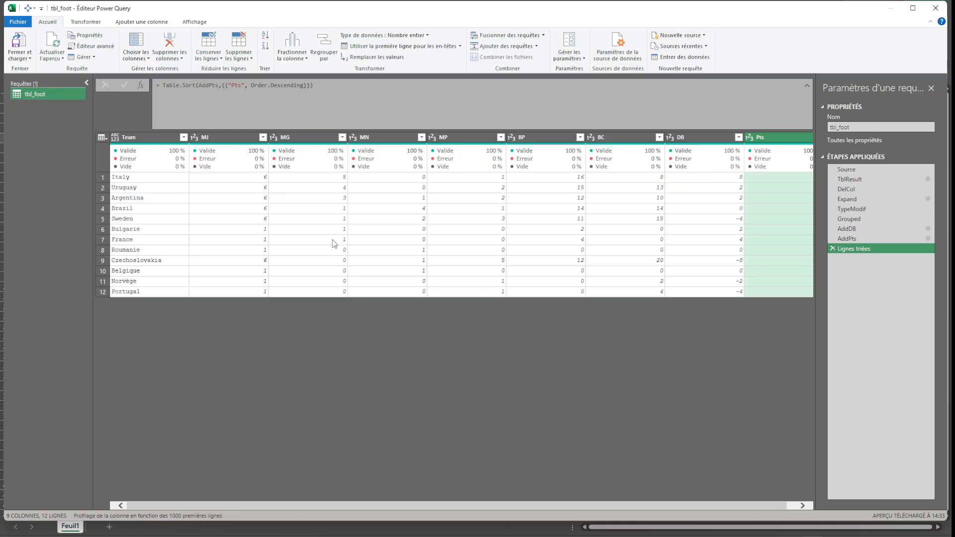
left_click(343, 138)
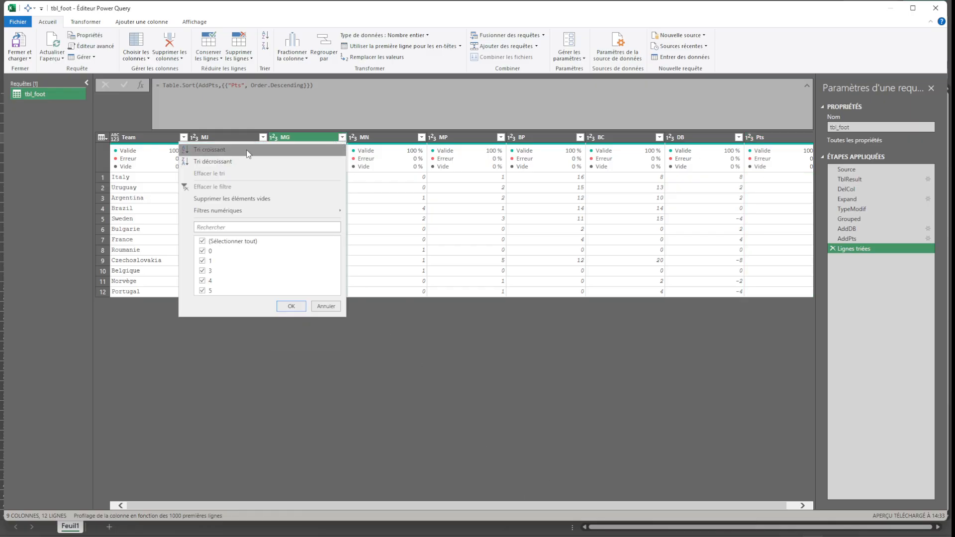
left_click(239, 162)
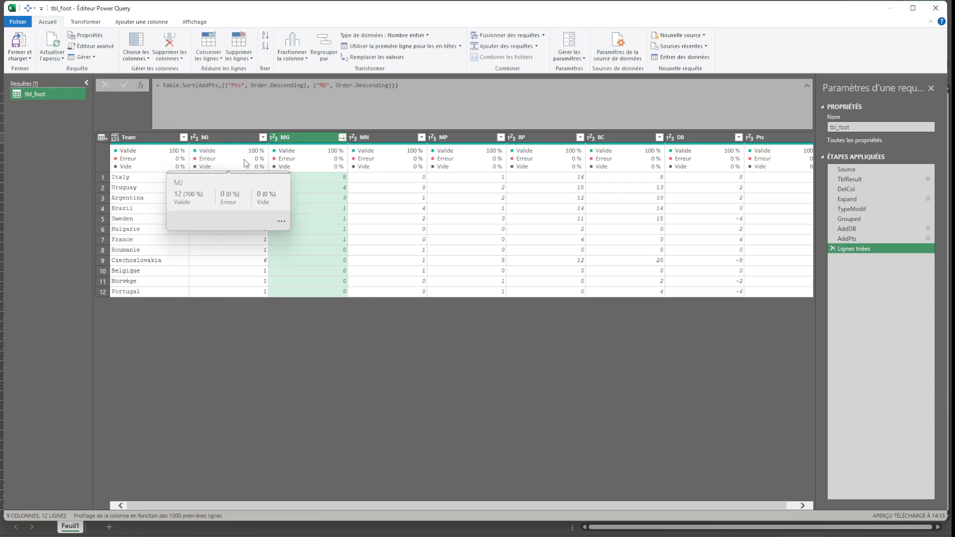
left_click(739, 137)
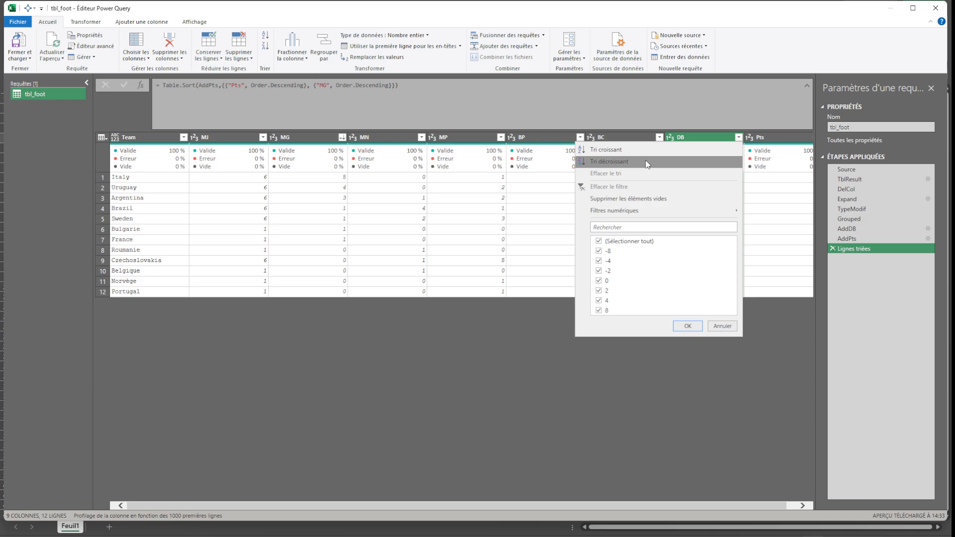
left_click(646, 163)
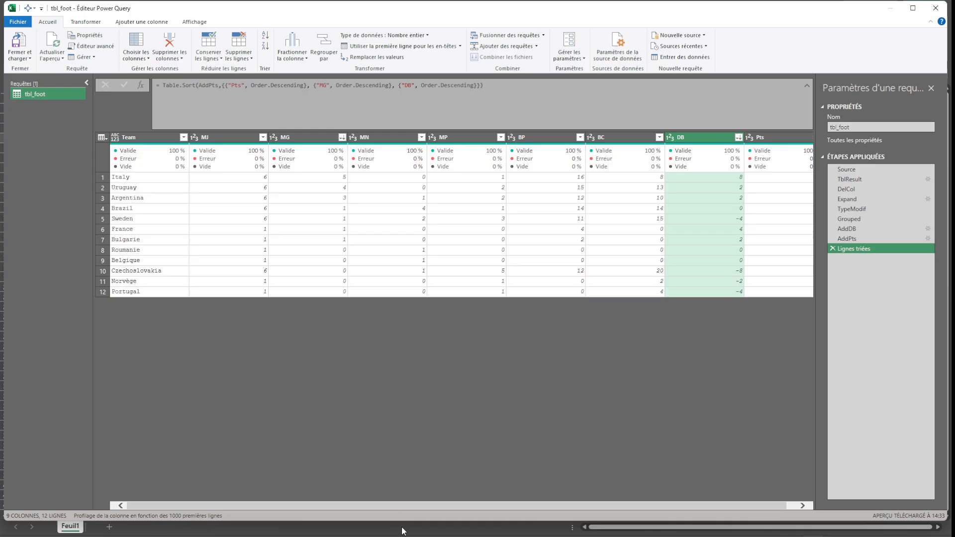
Rename the applied step that sorts the rows as Sort.
left_click_drag(439, 501, 379, 511)
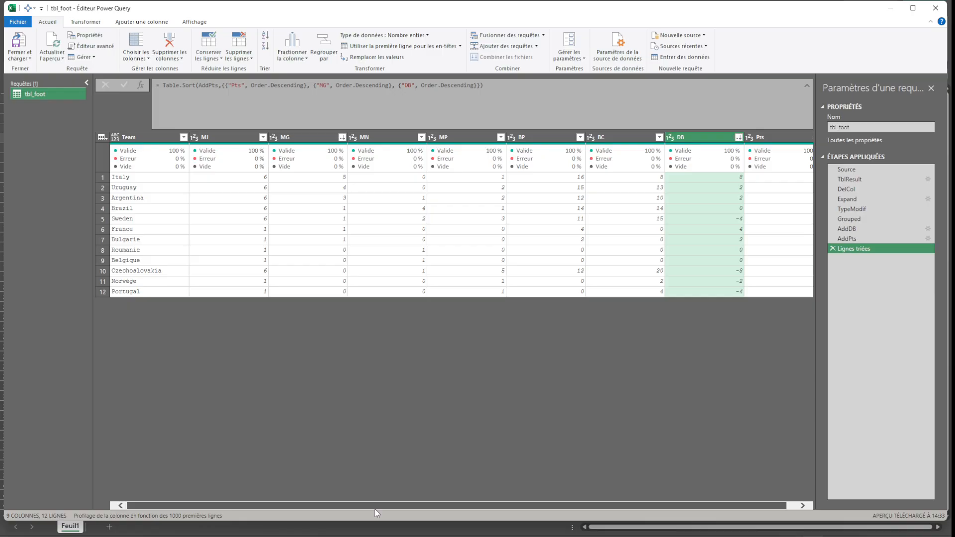
double_click(855, 249)
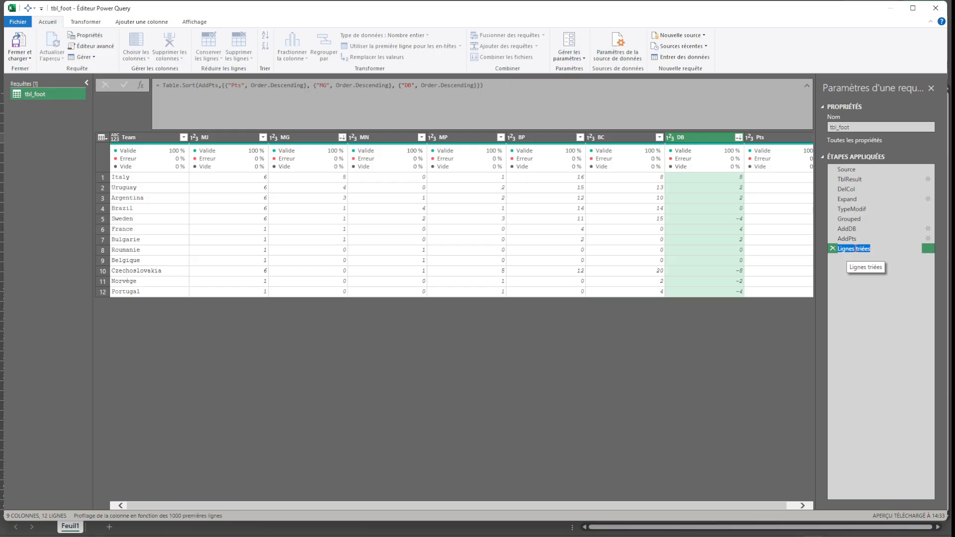
type("Sort")
key("Return")
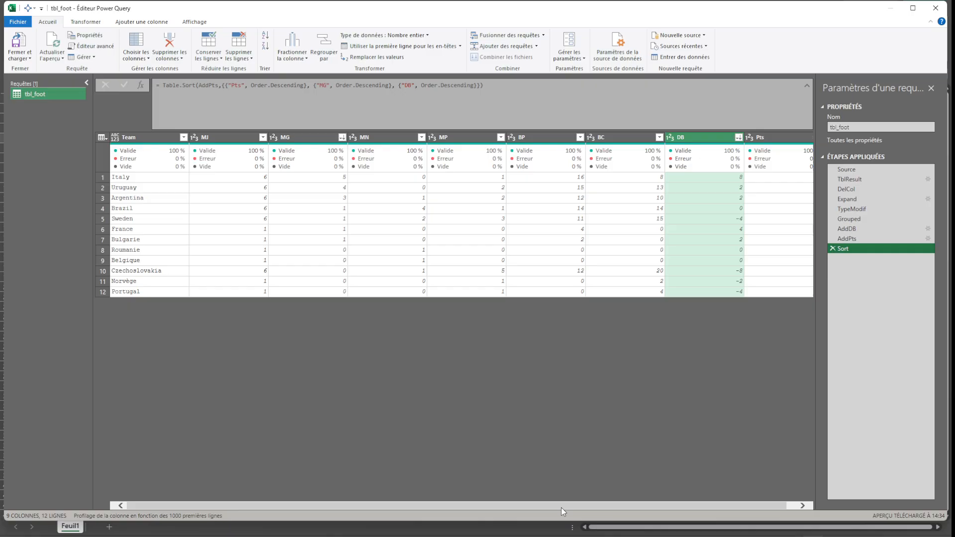
Add an index column starting at 1 to the sorted standings and name it Place in the step's formula.
left_click_drag(562, 507, 487, 506)
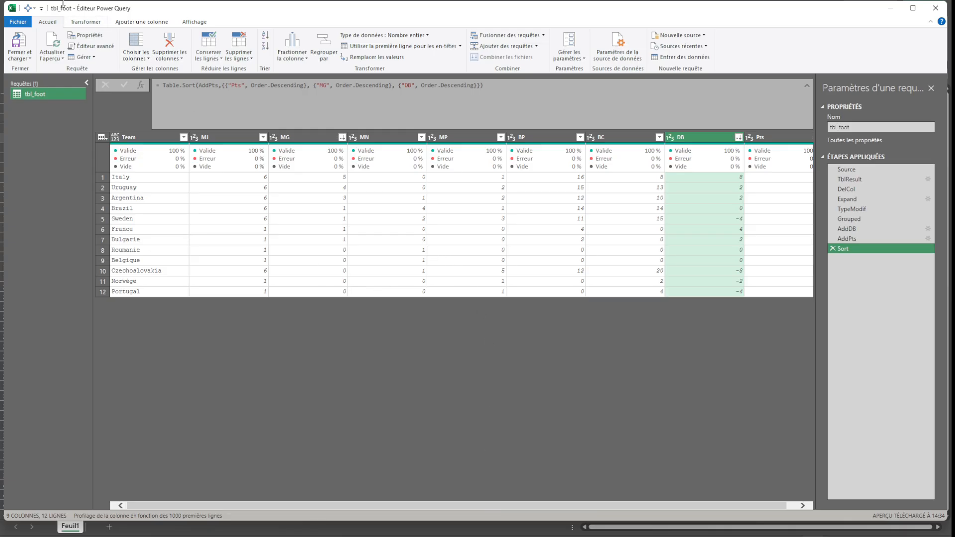
left_click(128, 23)
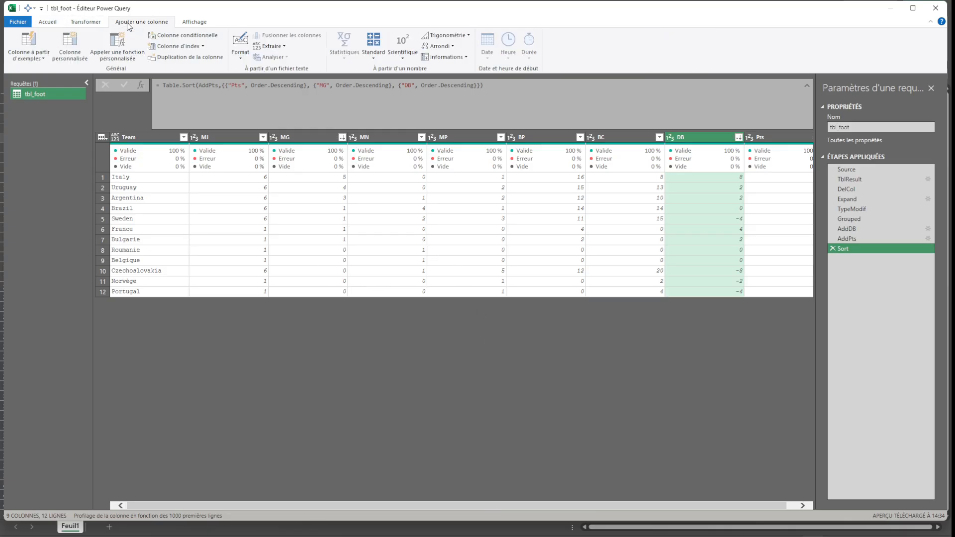
left_click(203, 46)
left_click(193, 68)
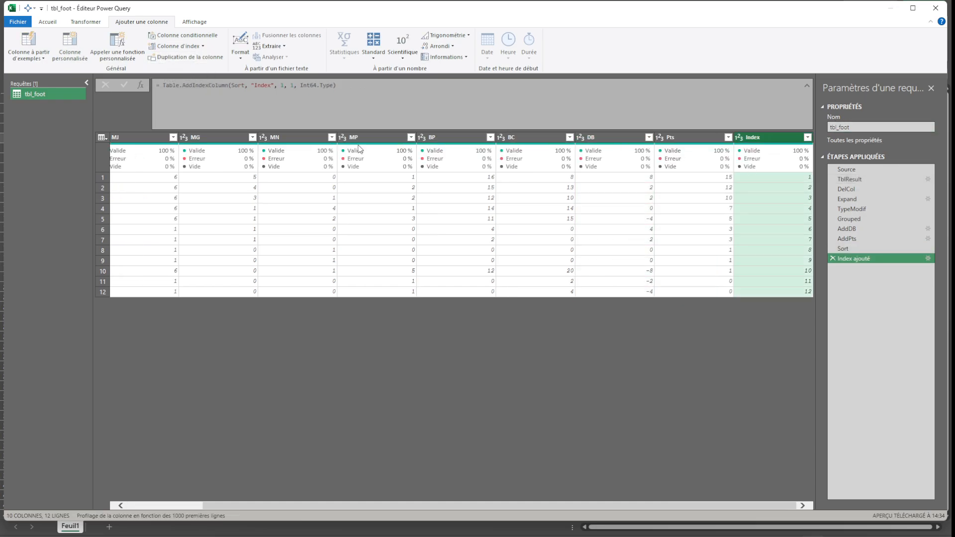
double_click(262, 85)
type("Place")
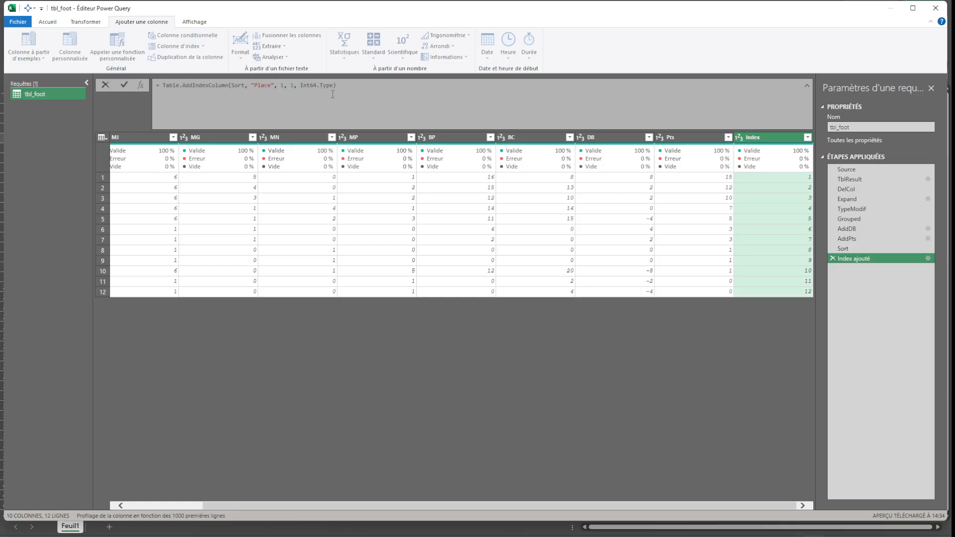
left_click(125, 85)
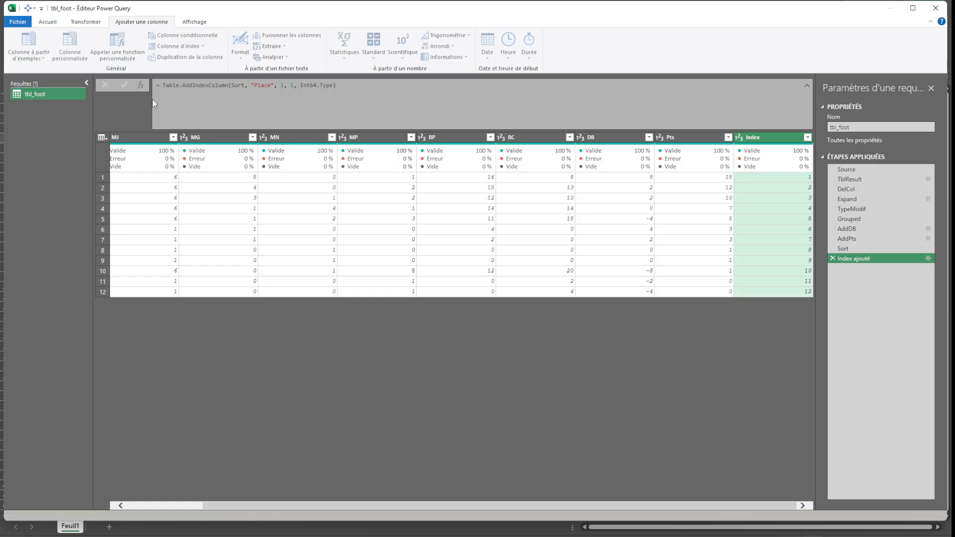
Rename the applied step that adds the index column as AddIndex.
double_click(864, 259)
type("Add")
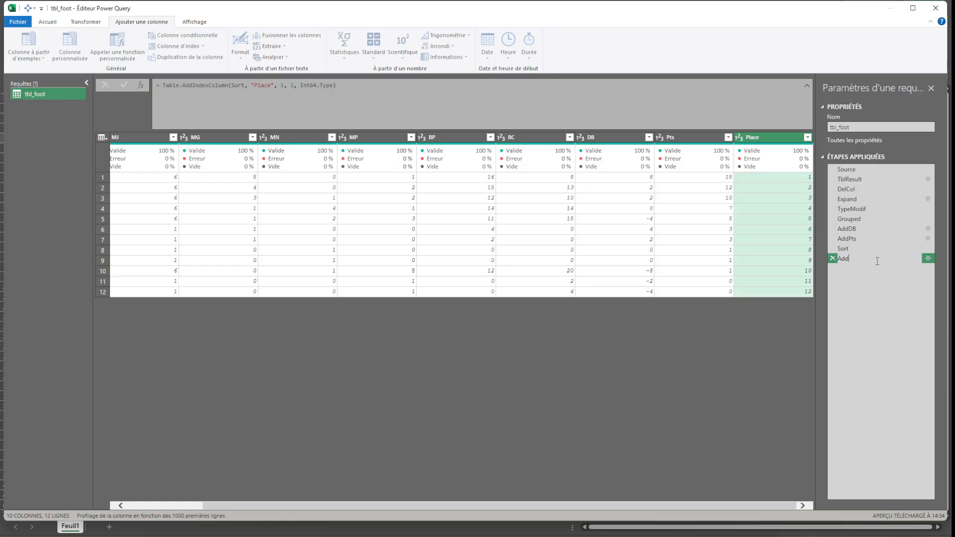
type("Index")
key("Return")
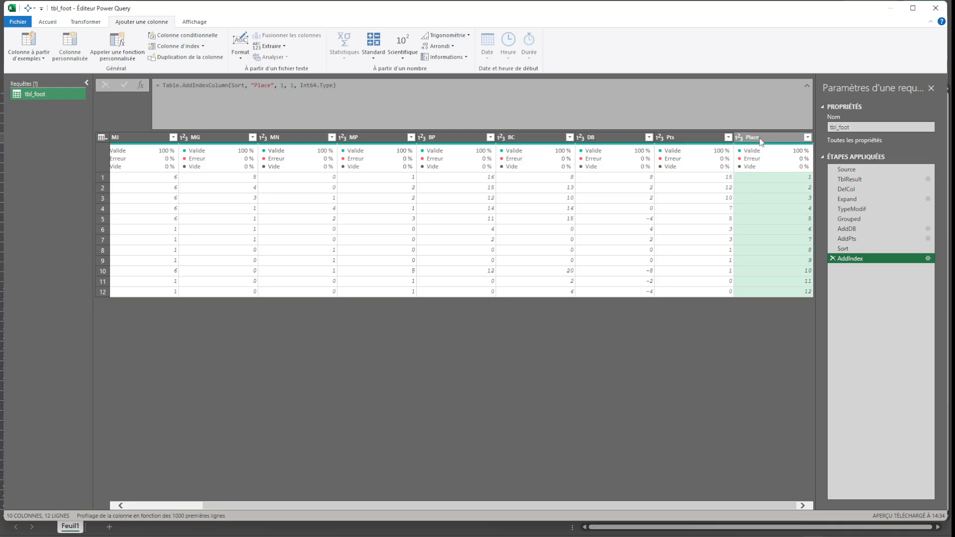
Move the Place column to the beginning of the table, before Team.
right_click(759, 142)
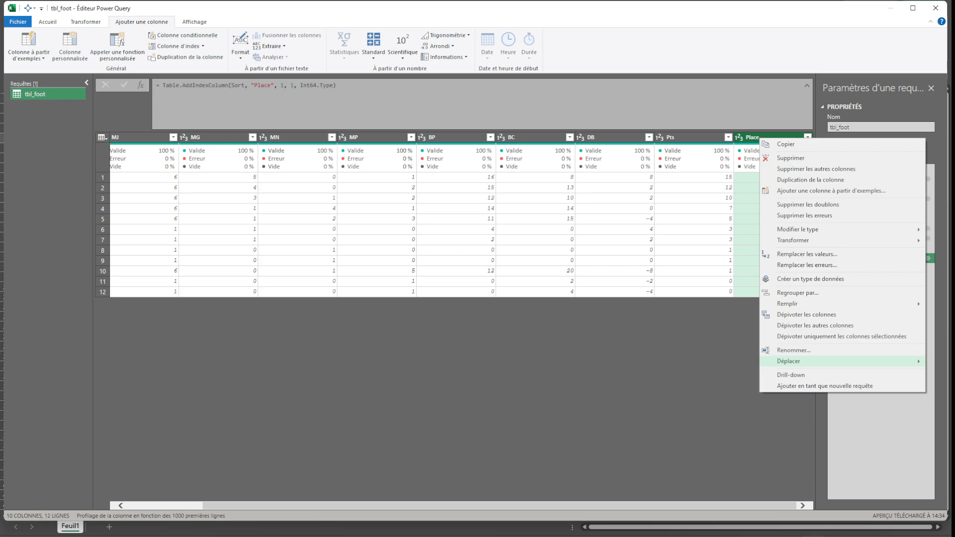
left_click(952, 383)
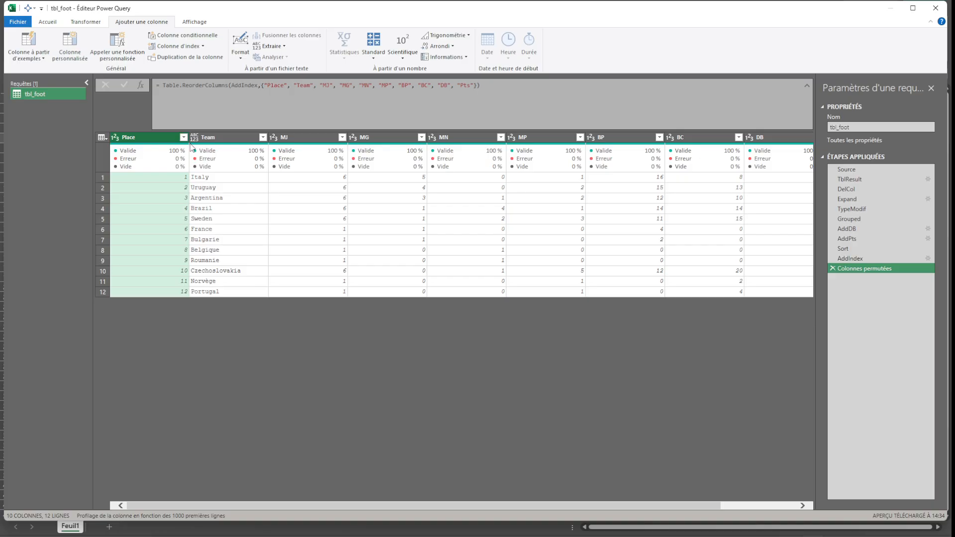
left_click_drag(178, 140, 159, 142)
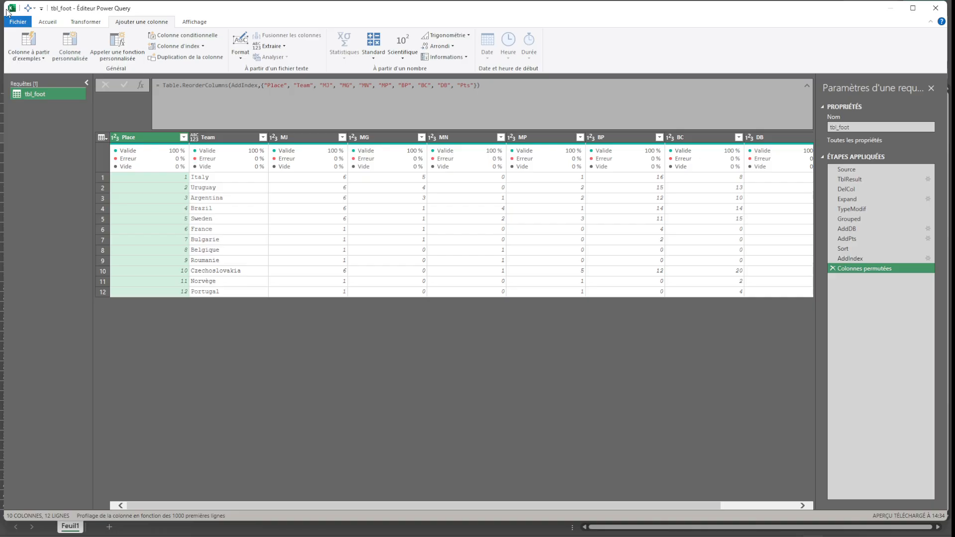
Close the query editor and load the standings as a table into the existing worksheet at cell G2 of Feuil1.
left_click(21, 23)
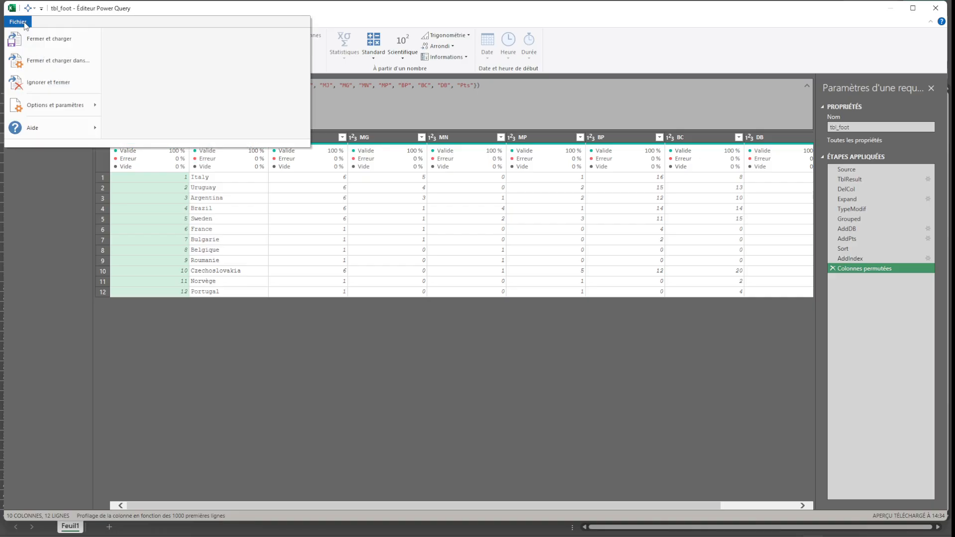
left_click(58, 60)
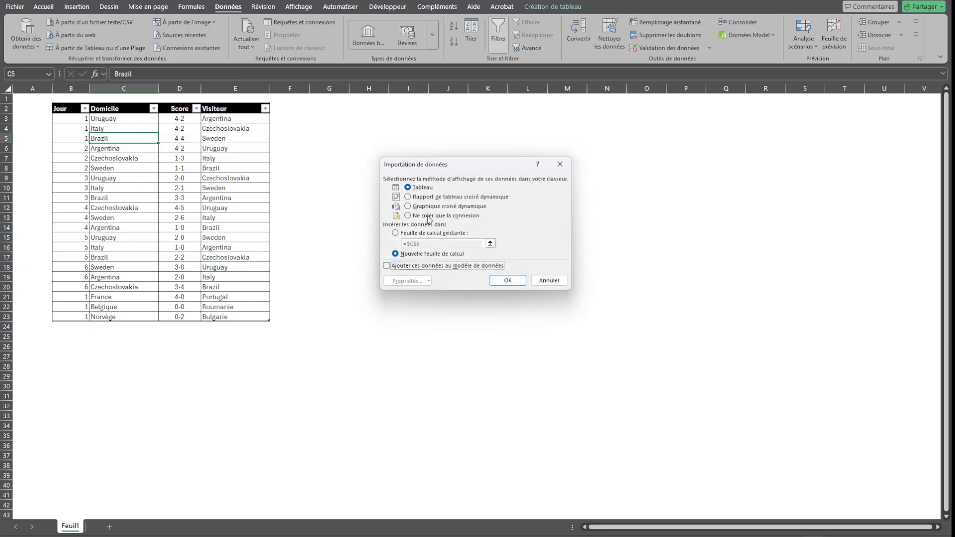
left_click(396, 233)
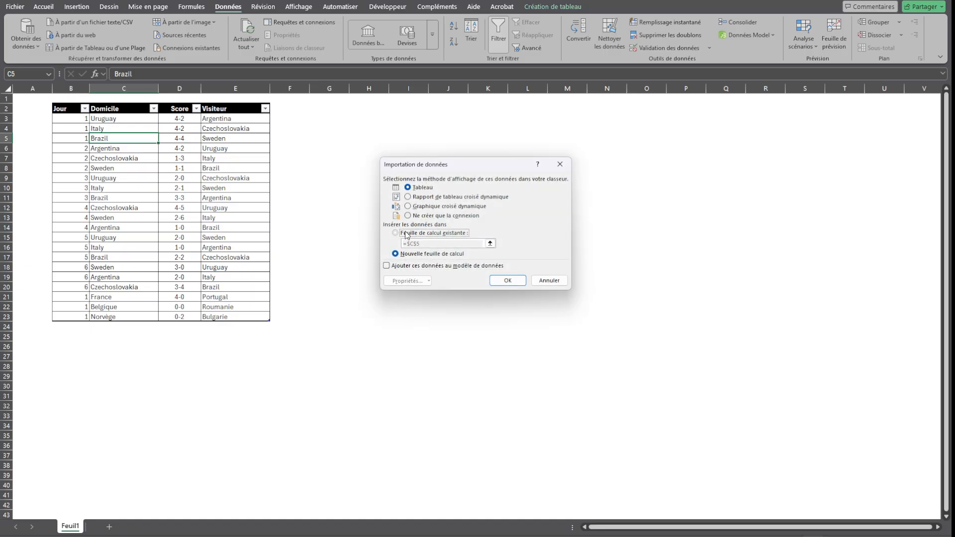
left_click(330, 108)
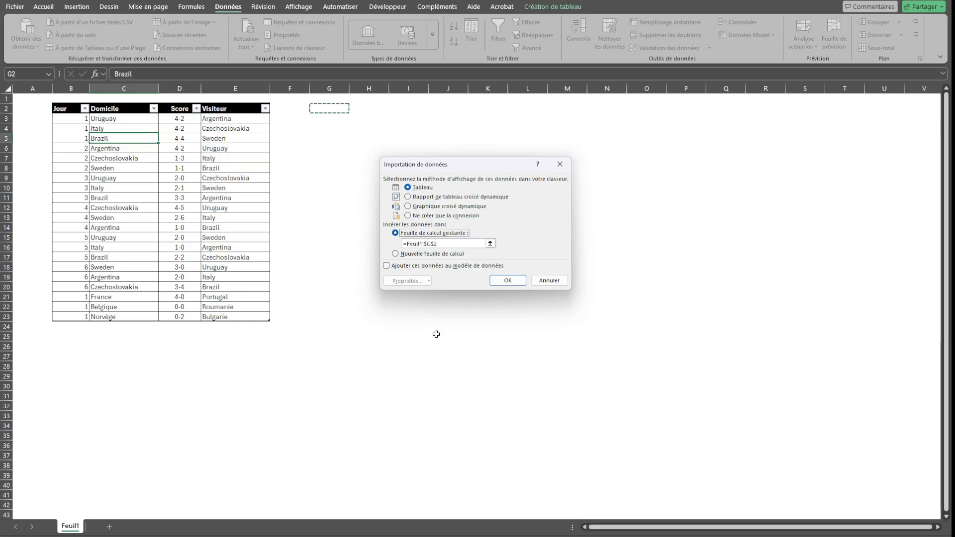
left_click(507, 280)
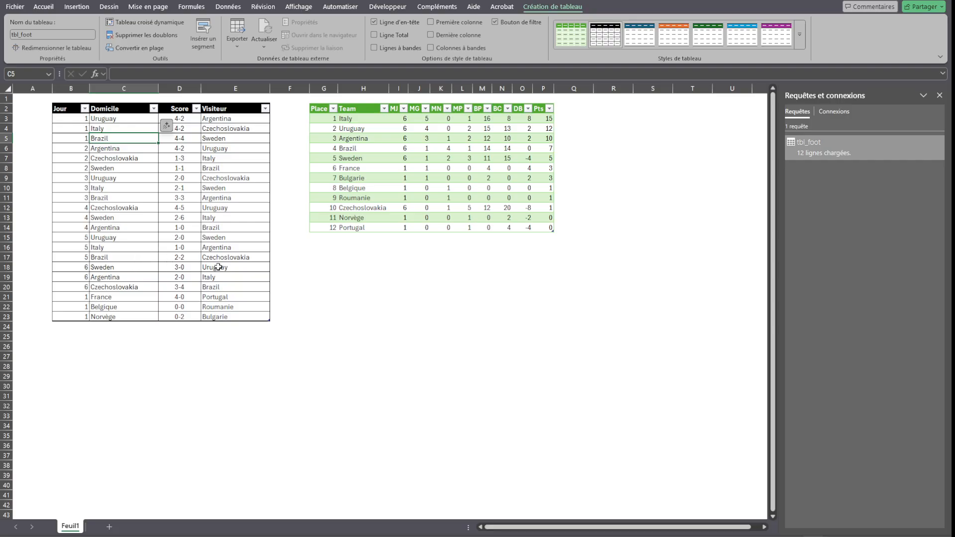
Widen columns I to P of the standings table to one equal width and select the whole table.
left_click(366, 137)
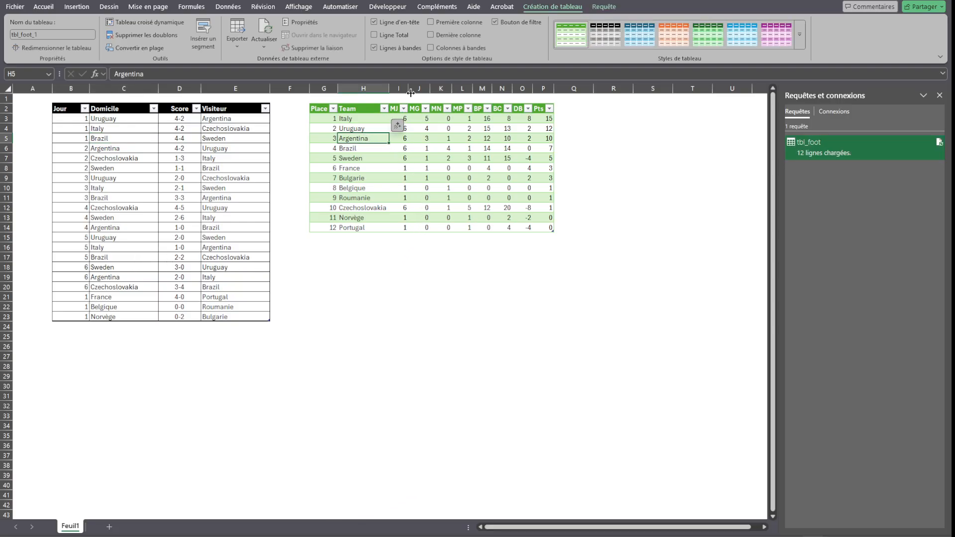
left_click_drag(398, 88, 543, 90)
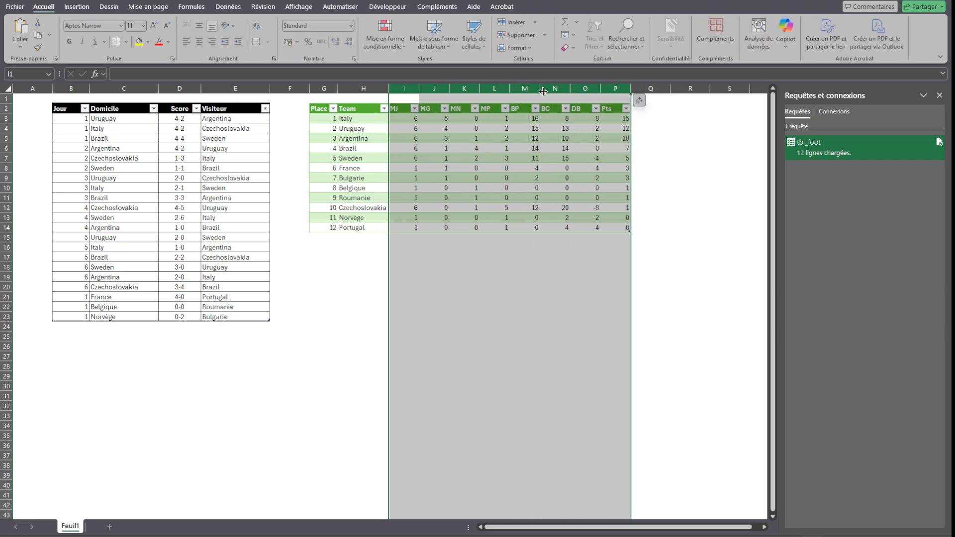
left_click(506, 167)
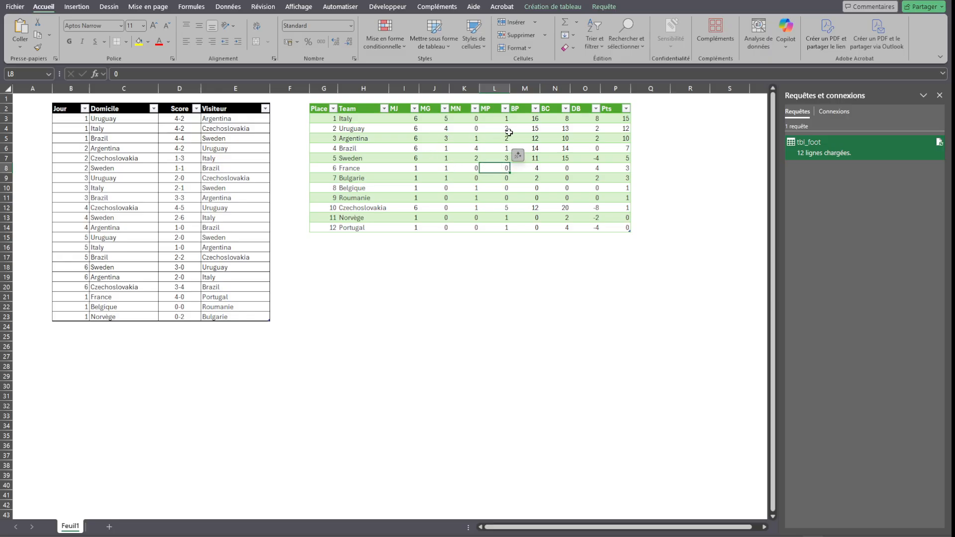
left_click(612, 103)
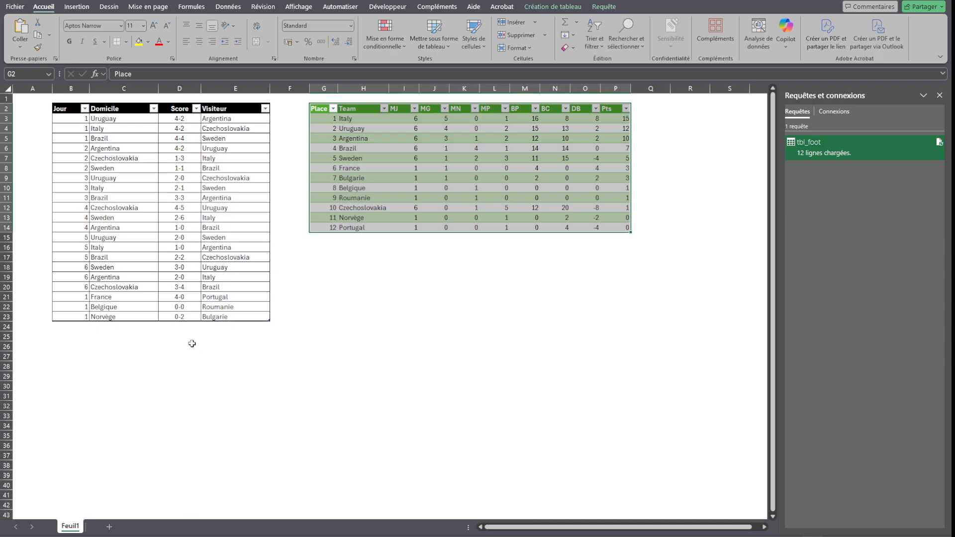
Change the score of the Belgique–Roumanie match in cell D22 to 0-3.
left_click(184, 306)
left_click(202, 73)
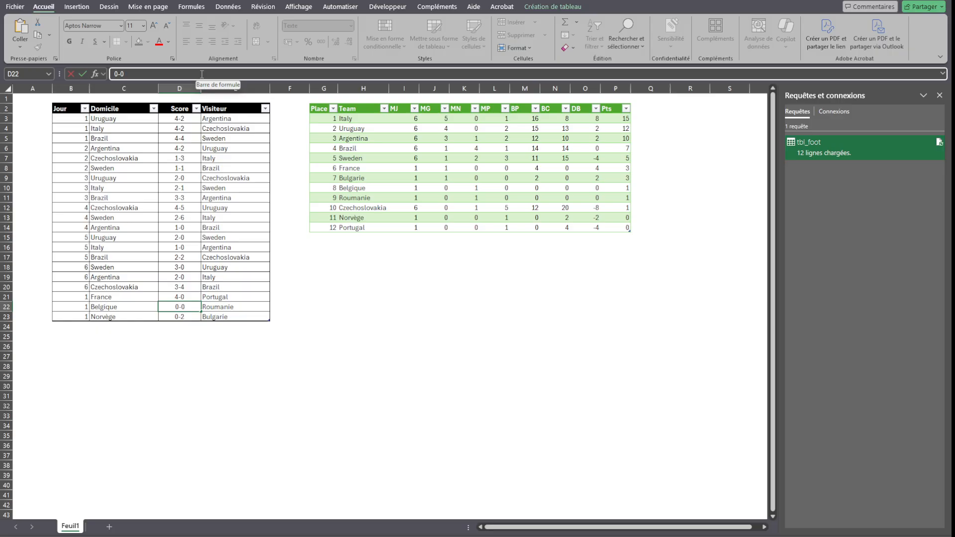
key("BackSpace")
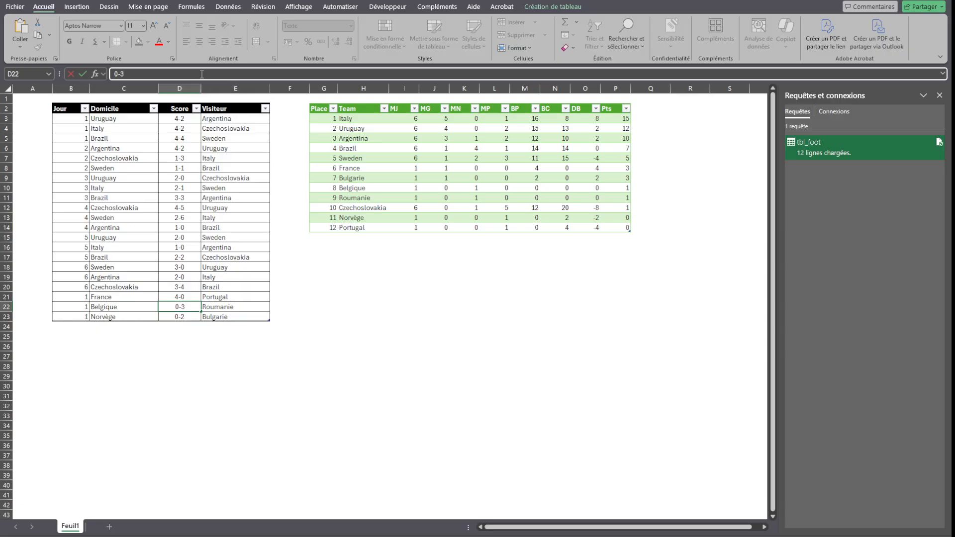
type("3")
key("Return")
Refresh the loaded standings table with the changed match score and check Belgique's place.
left_click(354, 158)
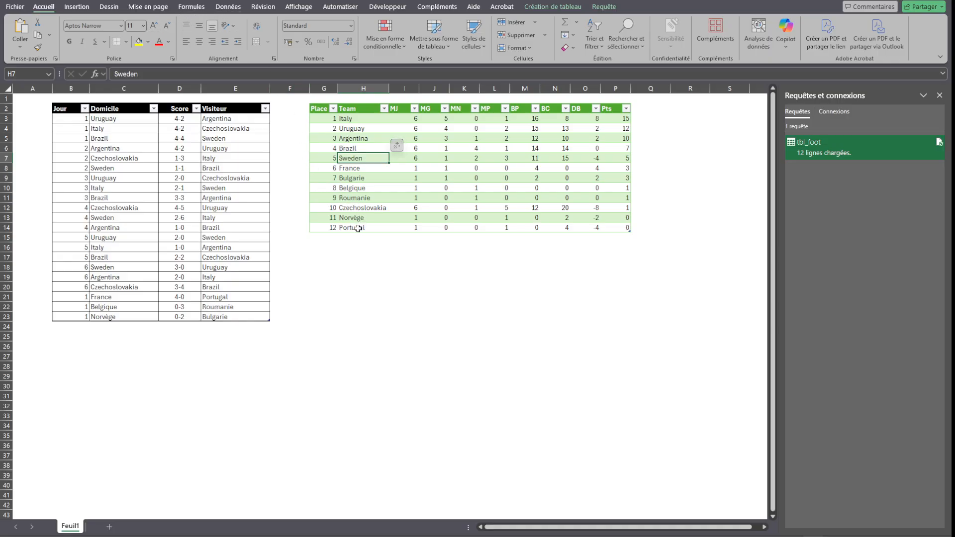
left_click(357, 189)
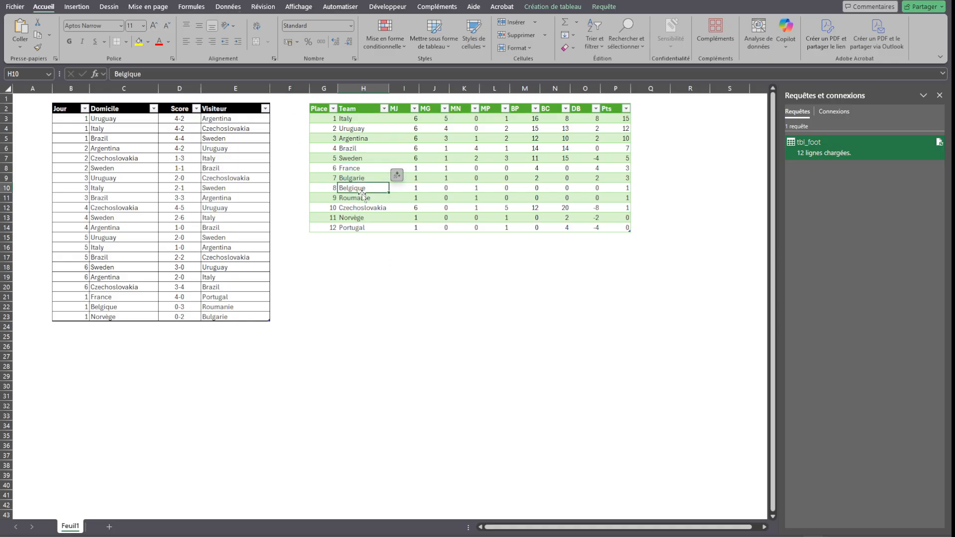
left_click(228, 6)
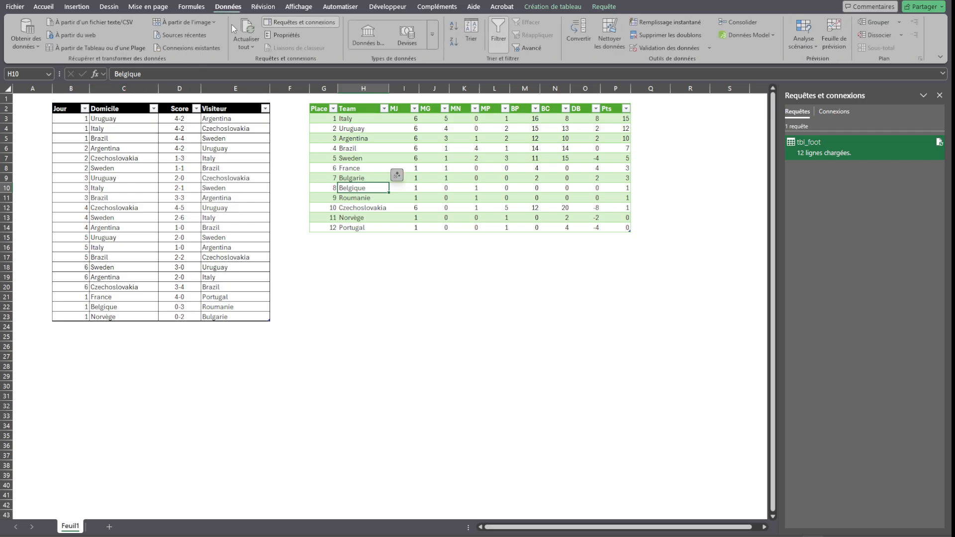
left_click(248, 44)
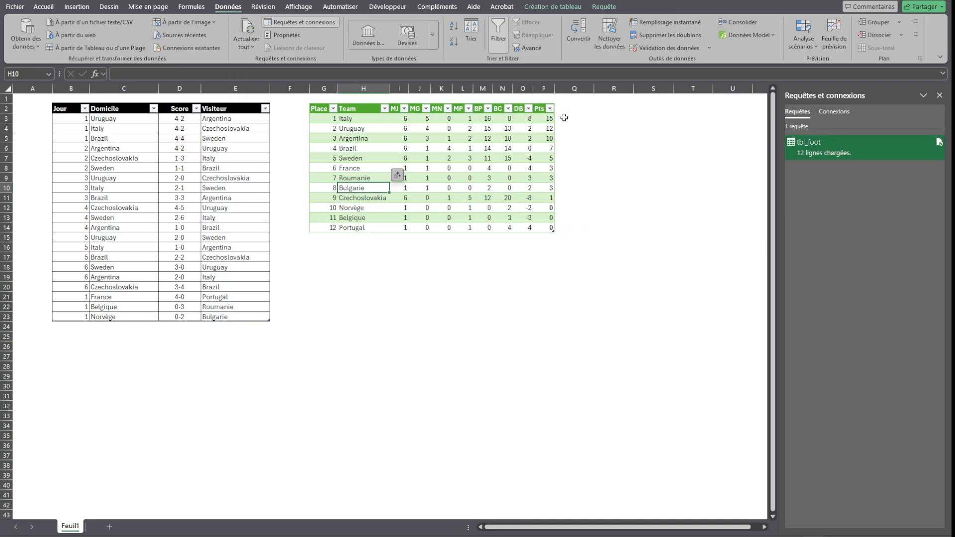
left_click(351, 219)
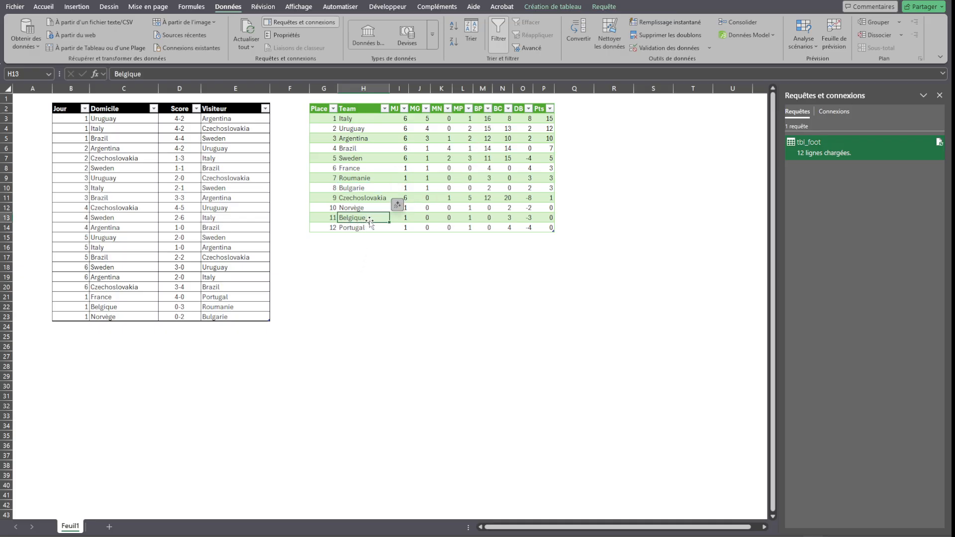